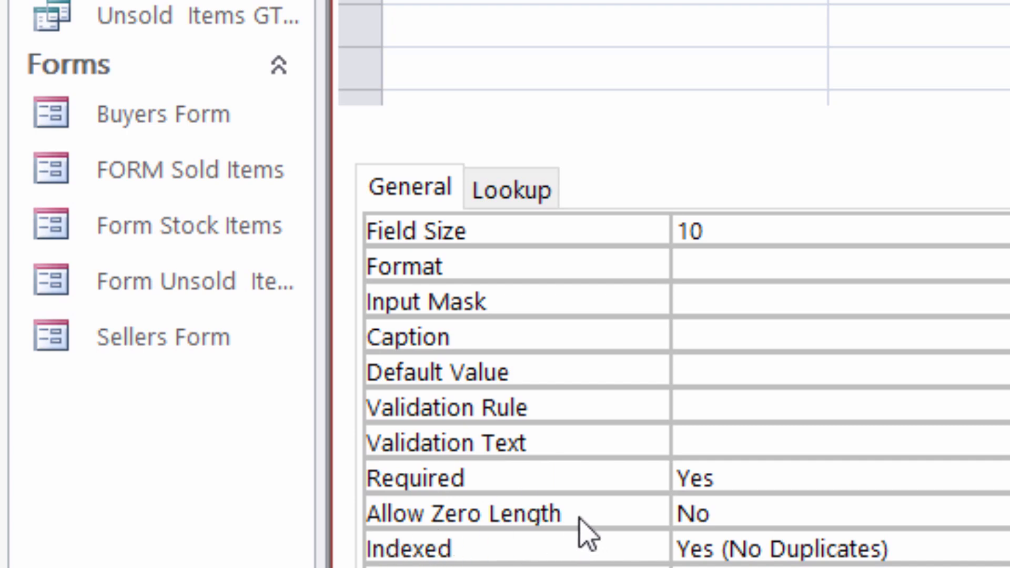
Make the Price field required by setting its Required property to Yes.
click(741, 478)
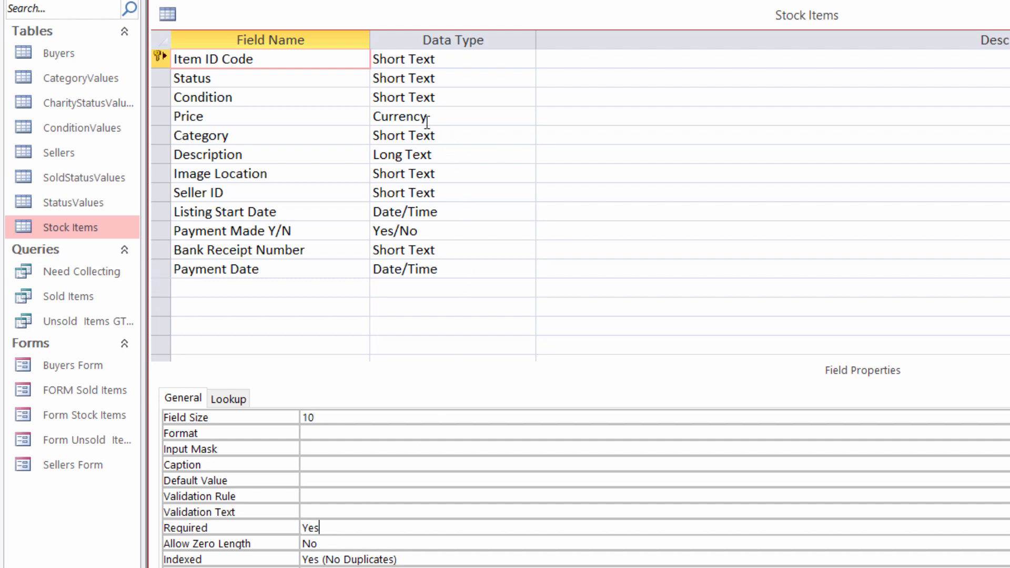
click(232, 117)
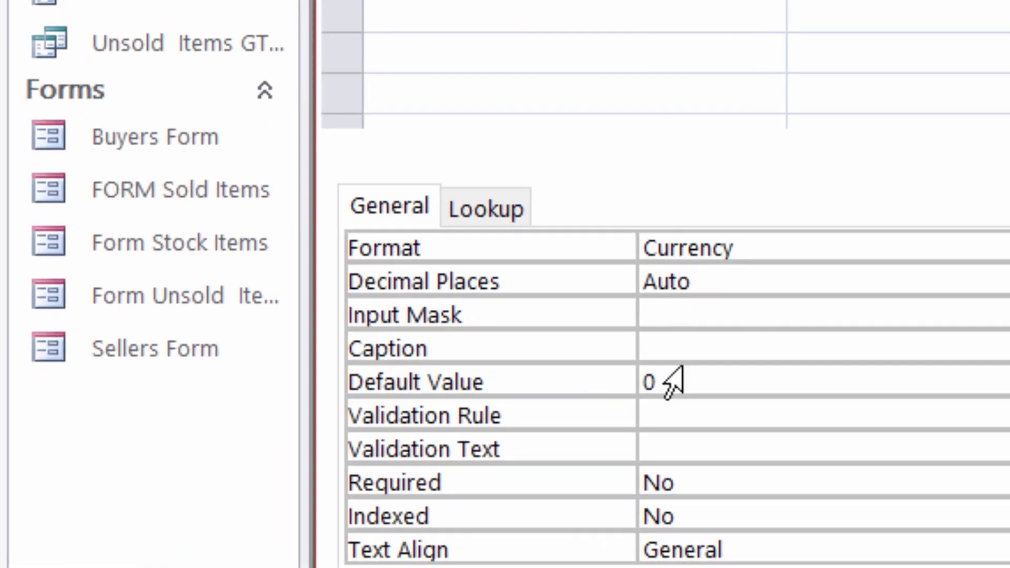
click(684, 481)
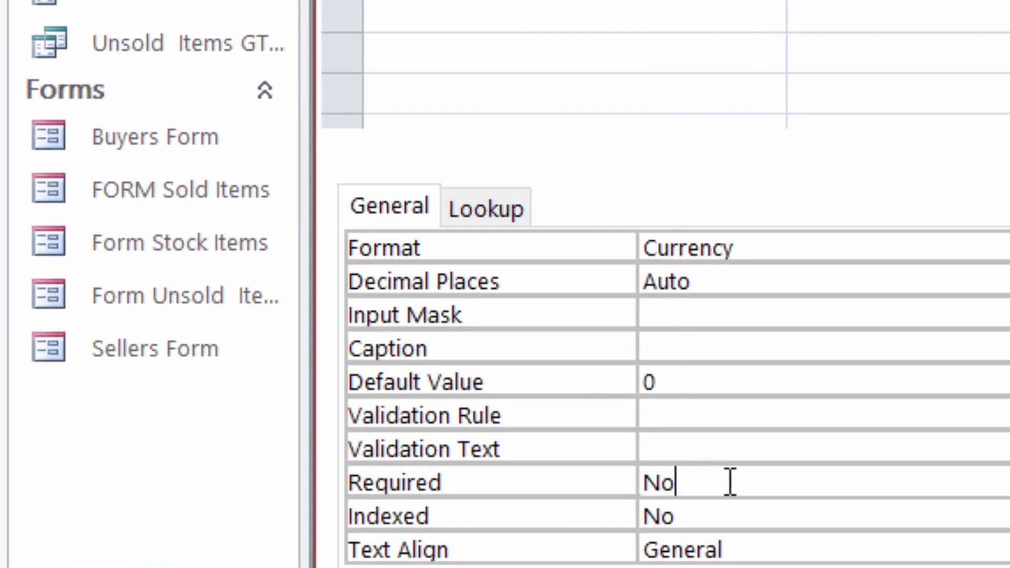
key(BackSpace)
key(BackSpace)
text(Yes)
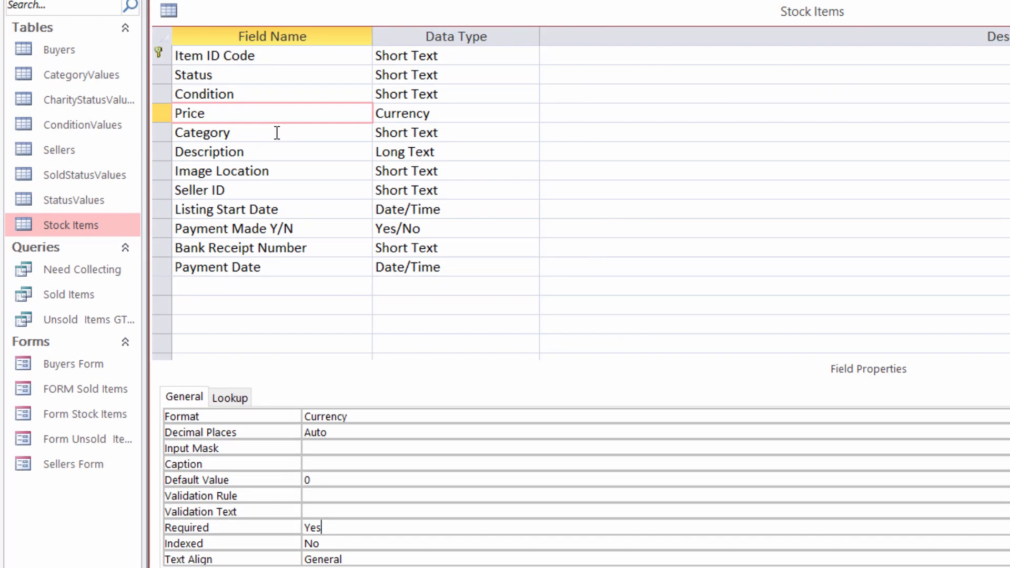
Set the Description field's Required property to Yes and its Allow Zero Length property to No.
click(277, 133)
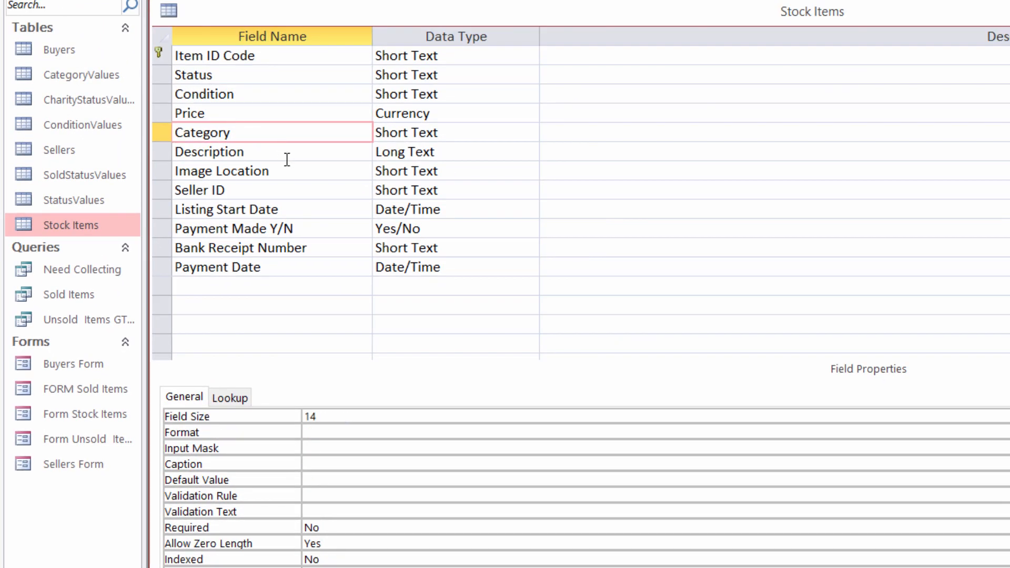
click(284, 157)
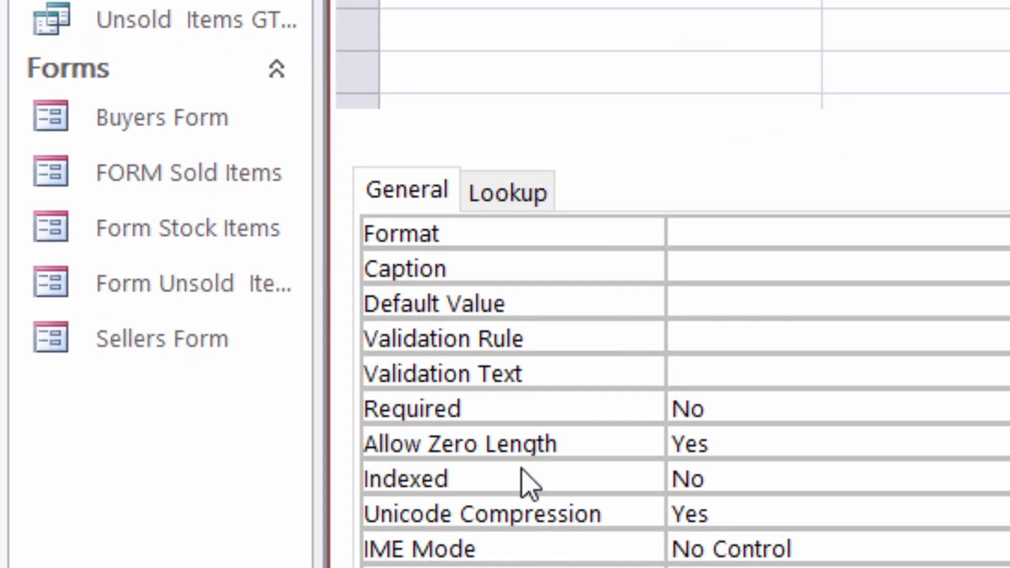
click(729, 411)
key(BackSpace)
key(BackSpace)
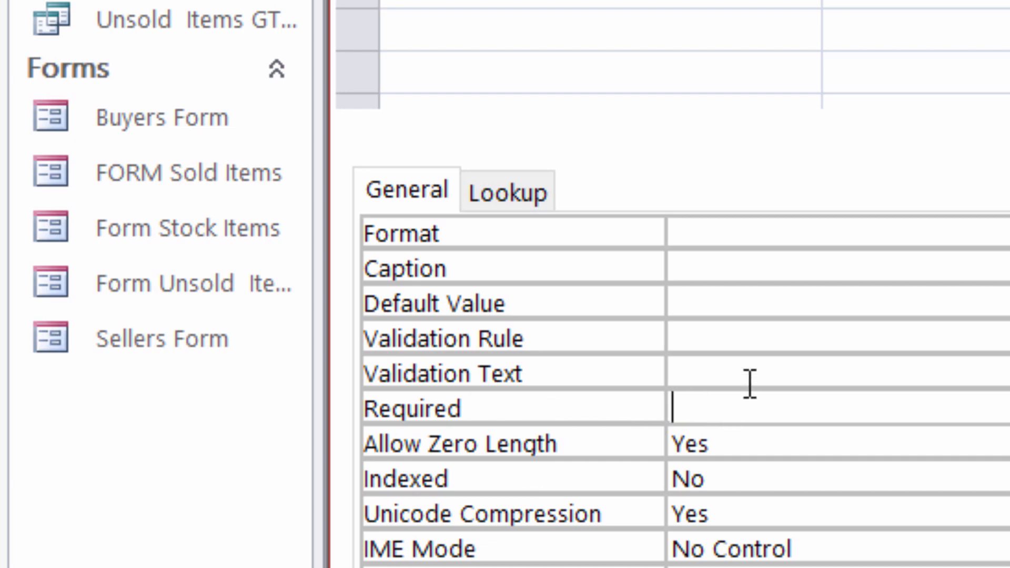
text(Yes)
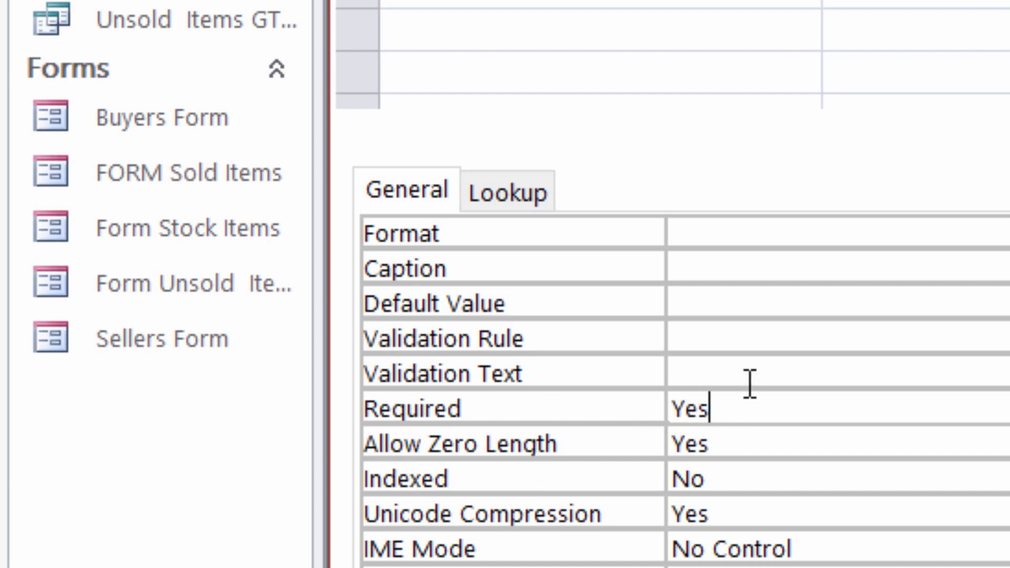
click(722, 444)
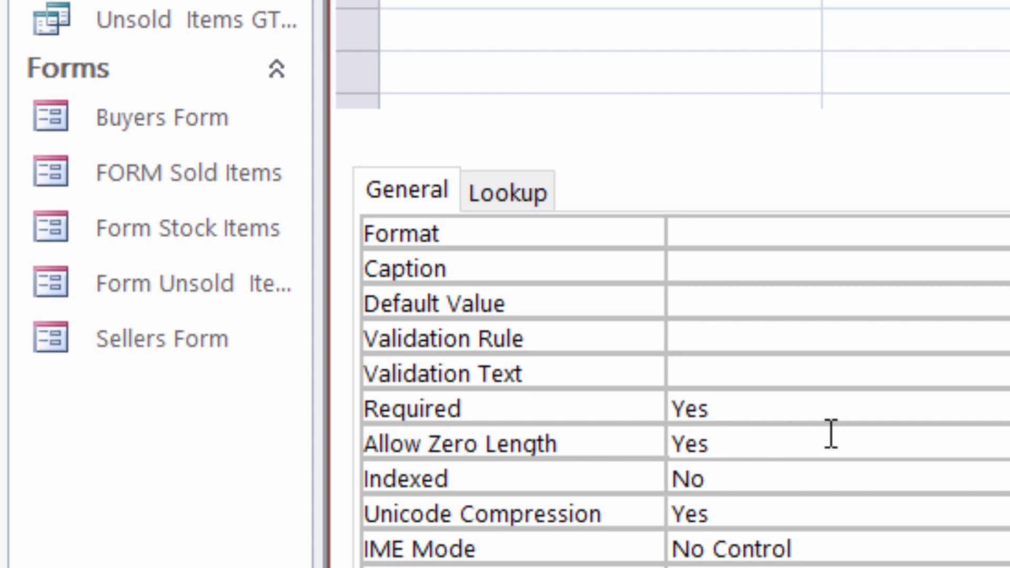
key(BackSpace)
key(BackSpace)
key(BackSpace)
text(No)
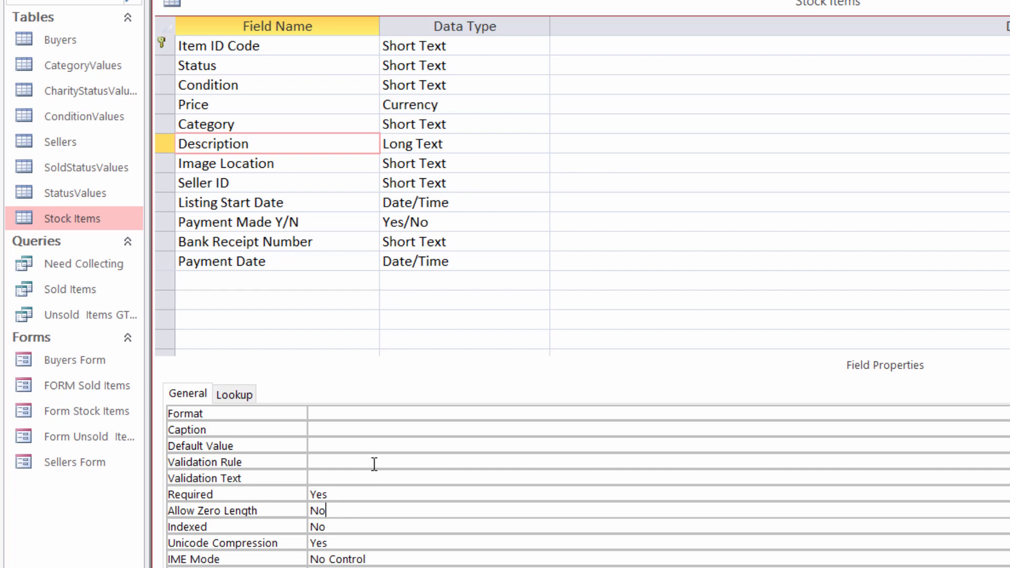
Set the Seller ID field's Required property to Yes and its Allow Zero Length property to No.
click(284, 181)
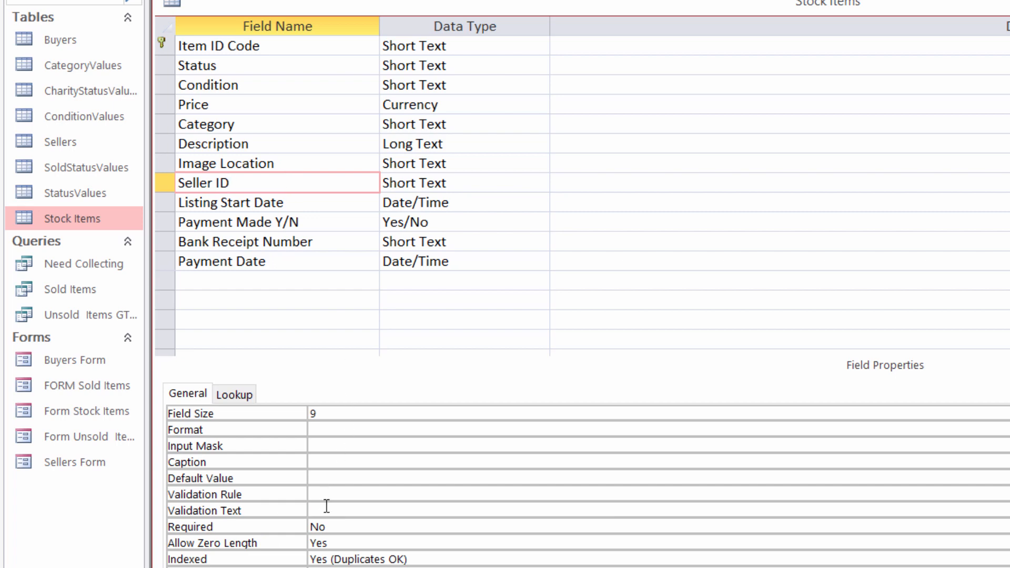
click(327, 523)
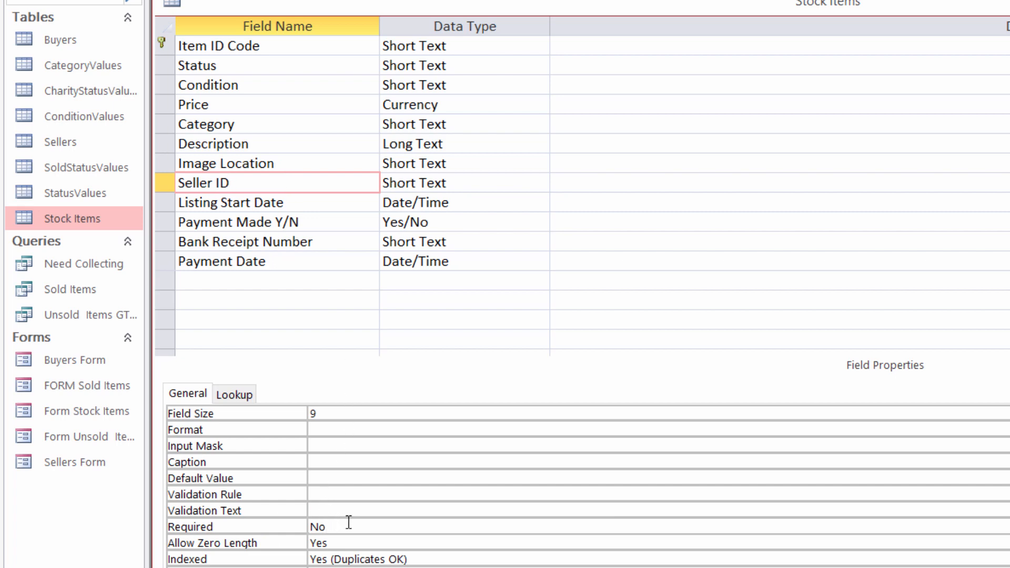
key(BackSpace)
text(Yes)
click(361, 536)
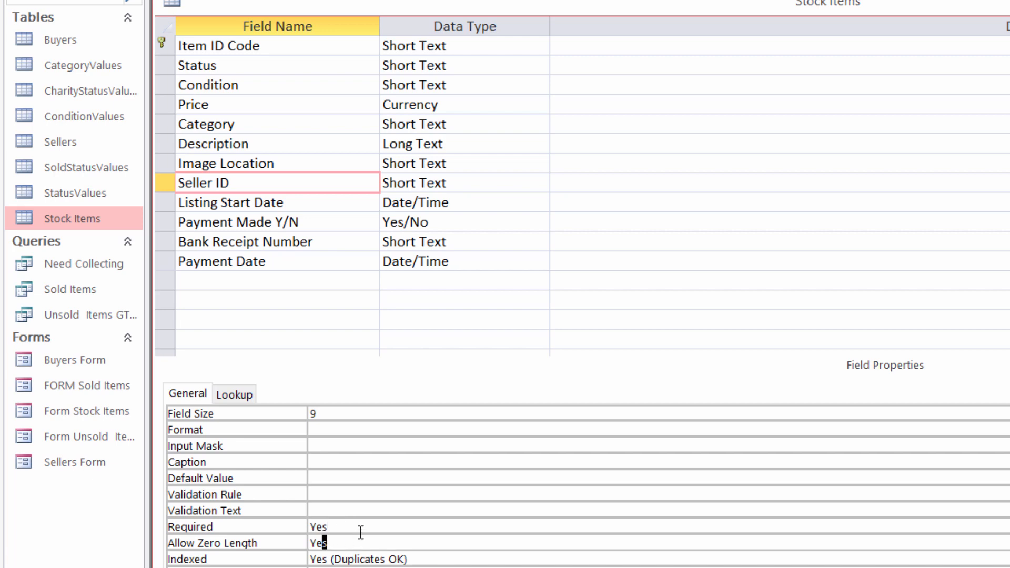
key(BackSpace)
key(BackSpace)
key(BackSpace)
text(No)
Make the Listing Start Date field required by setting its Required property to Yes.
click(302, 203)
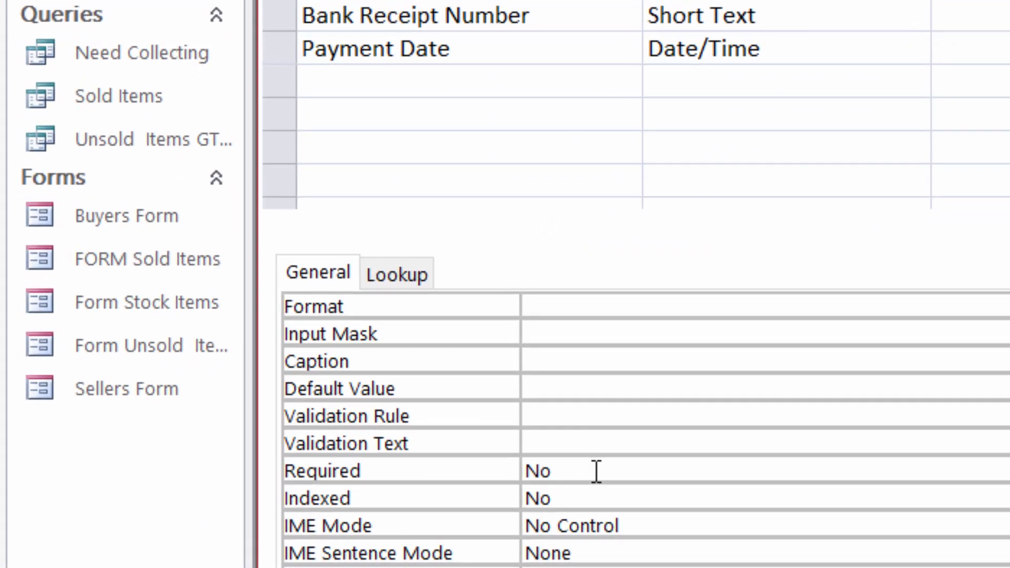
click(562, 465)
key(BackSpace)
key(BackSpace)
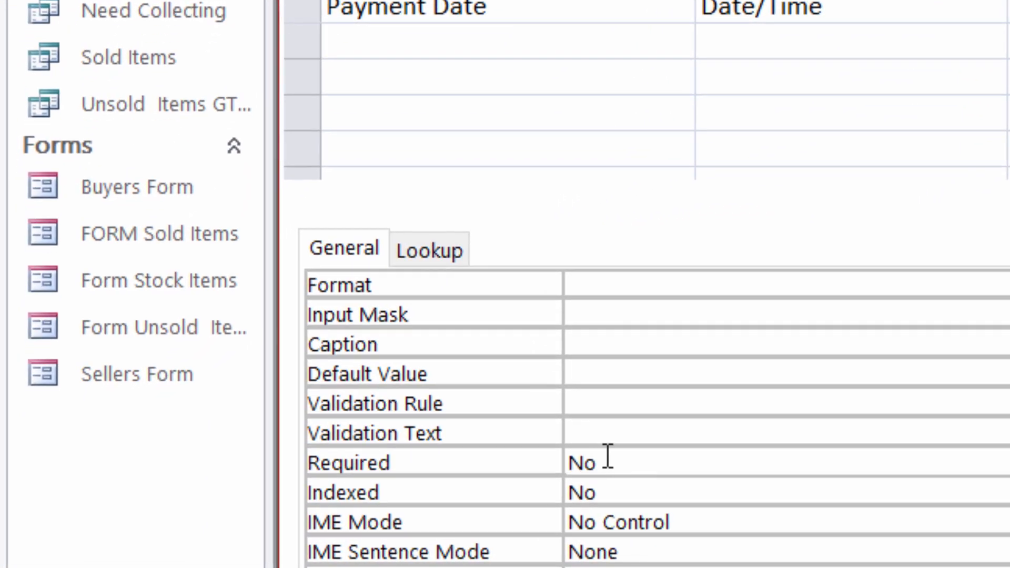
text(Yes)
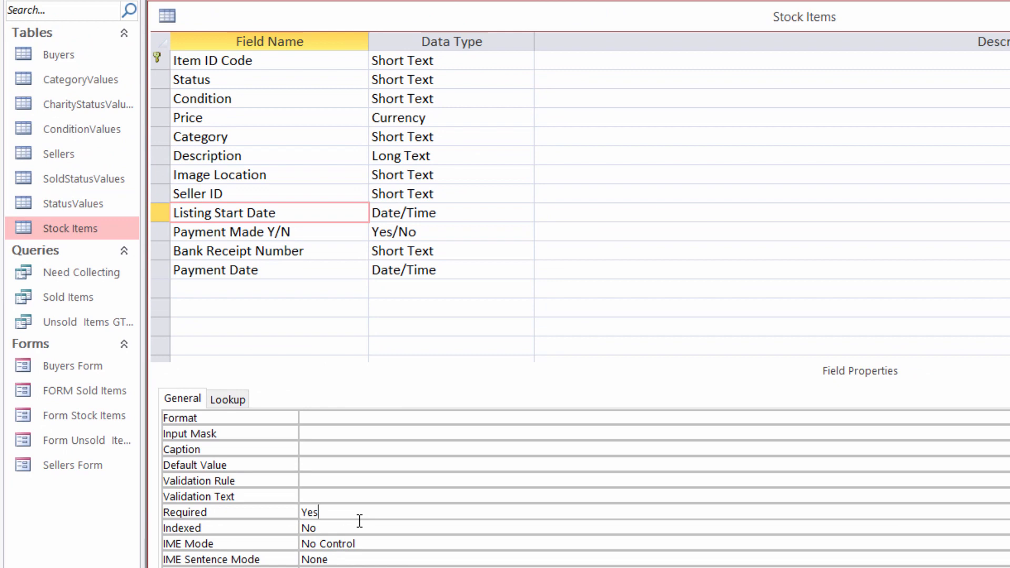
Set the Bank Receipt Number field's Required property to Yes and its Allow Zero Length property to No.
click(307, 232)
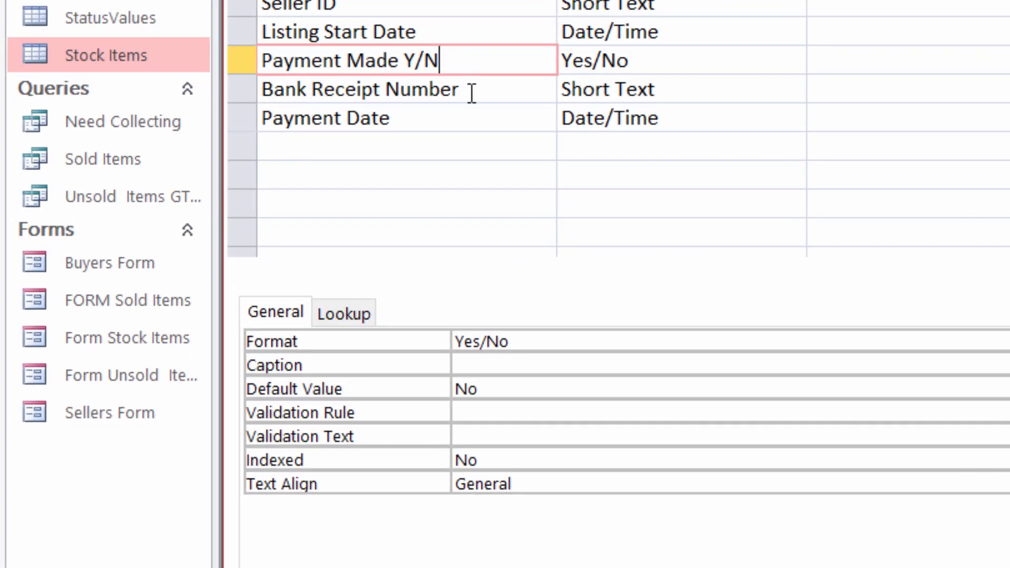
click(472, 90)
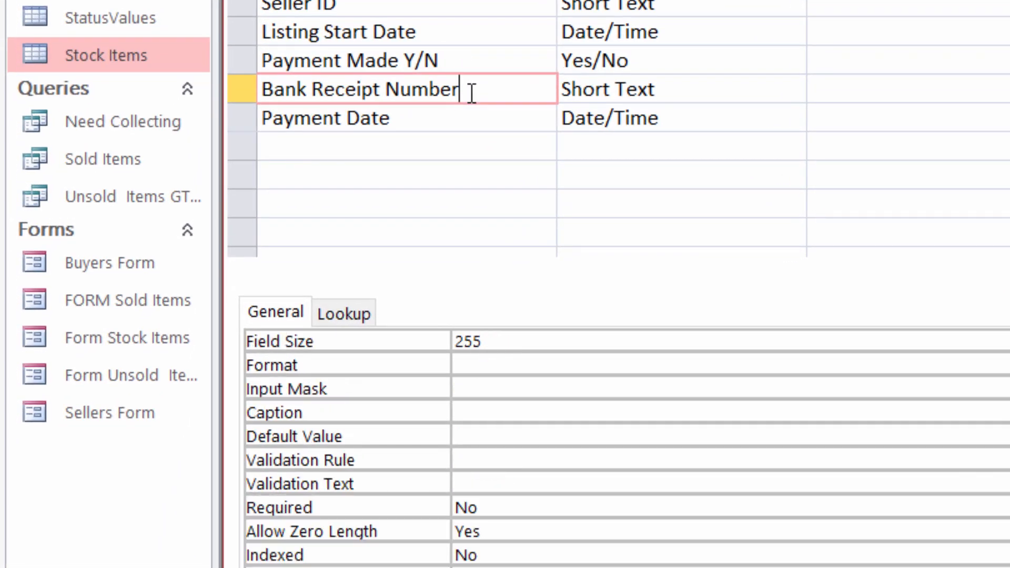
click(513, 499)
key(BackSpace)
key(BackSpace)
text(Yes)
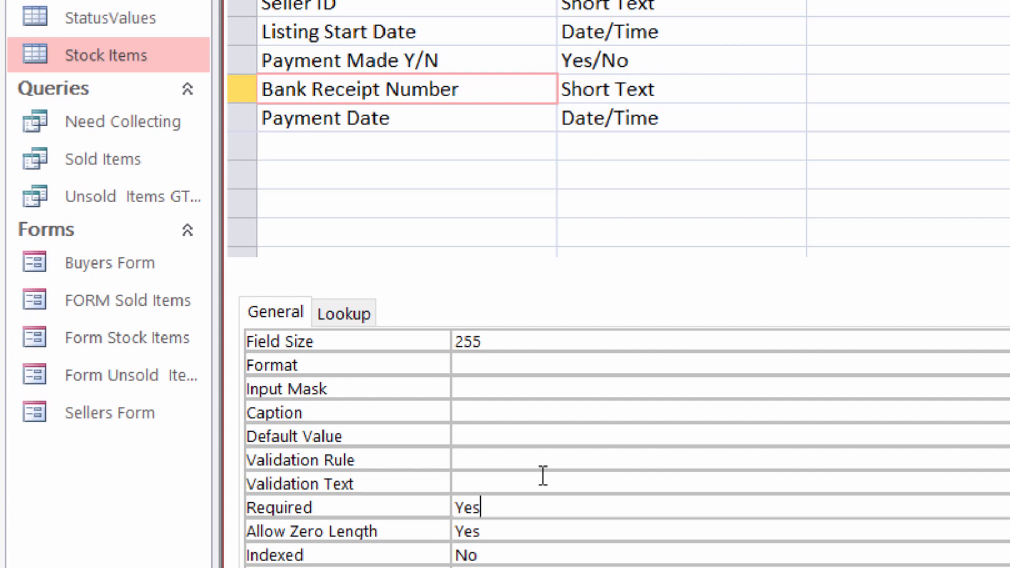
click(515, 530)
key(BackSpace)
key(BackSpace)
key(BackSpace)
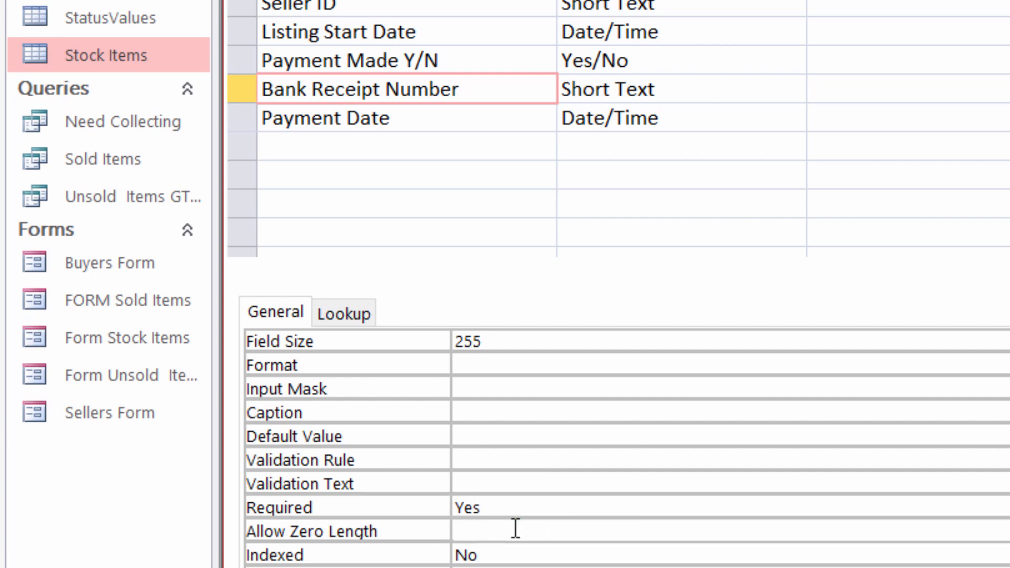
text(No)
Revert the Bank Receipt Number field to Required No and Allow Zero Length Yes.
click(513, 505)
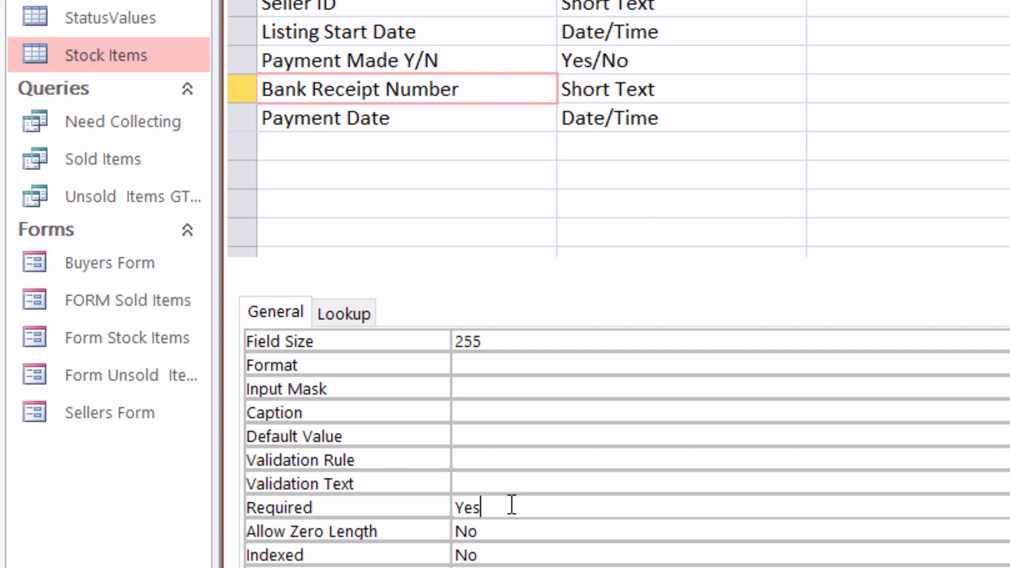
key(BackSpace)
key(BackSpace)
key(BackSpace)
text(No)
click(510, 529)
key(BackSpace)
key(BackSpace)
text(Yes)
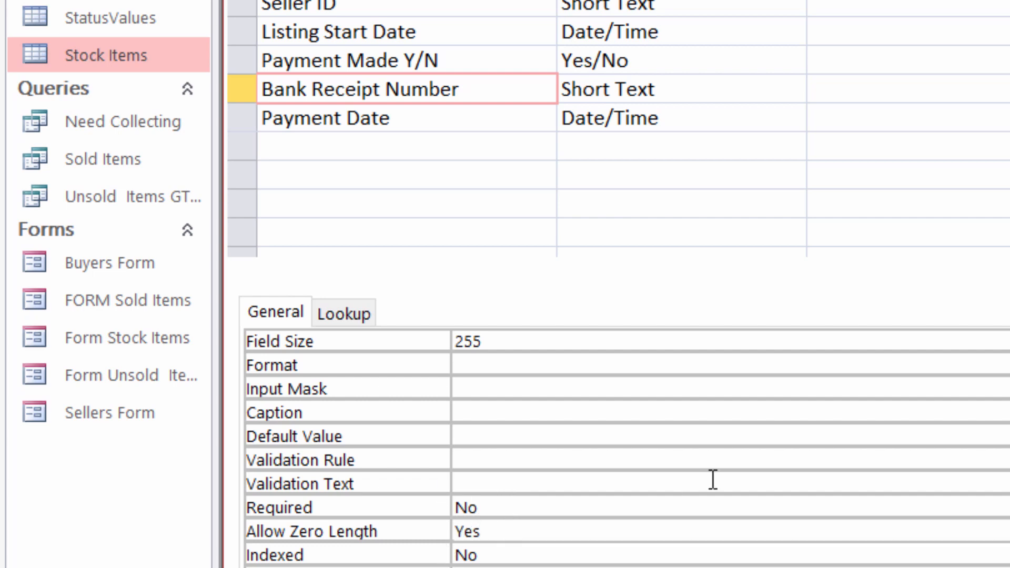
Review the Required settings of the Bank Receipt Number and Payment Date fields.
click(500, 484)
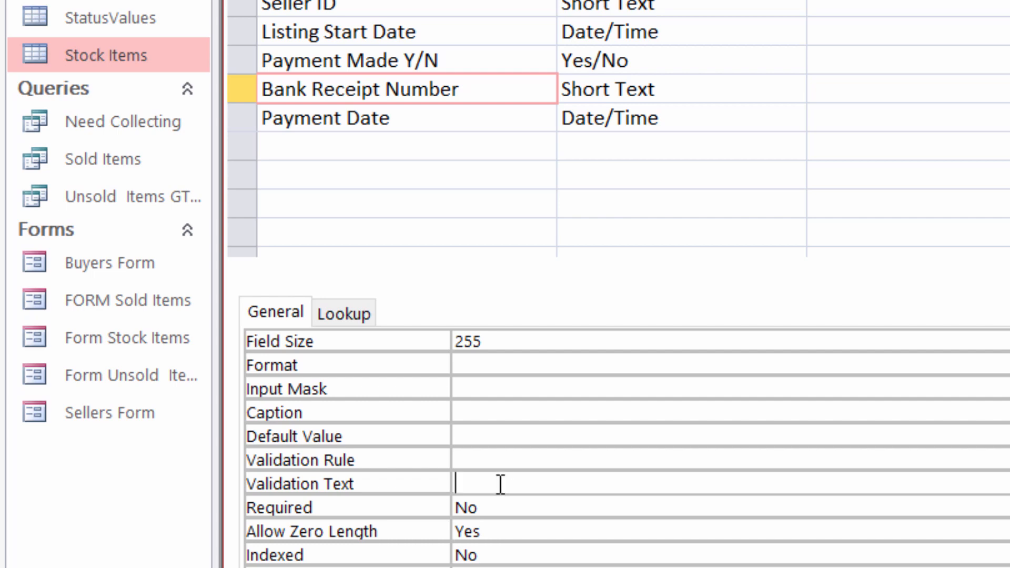
click(497, 506)
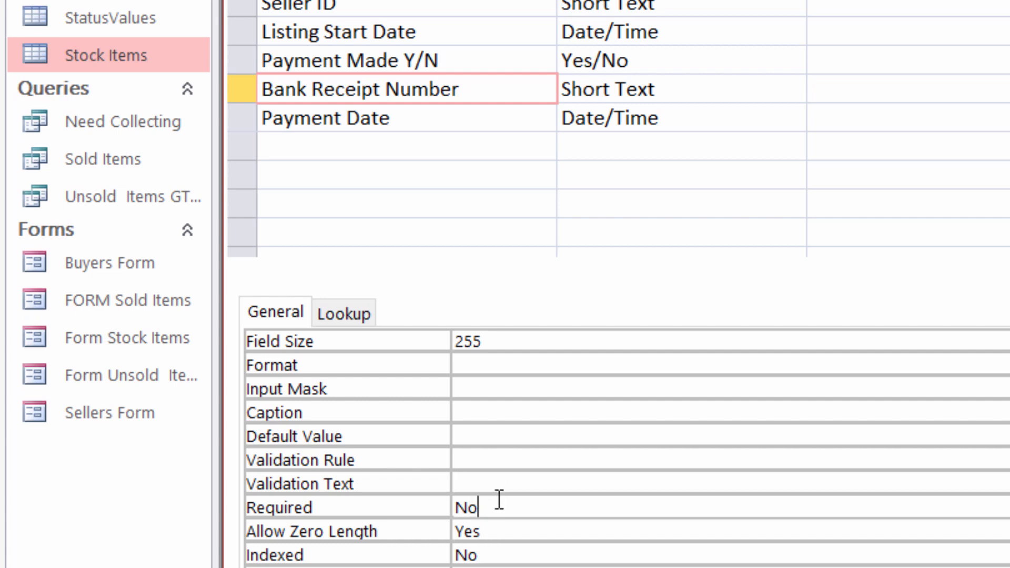
click(495, 523)
click(488, 507)
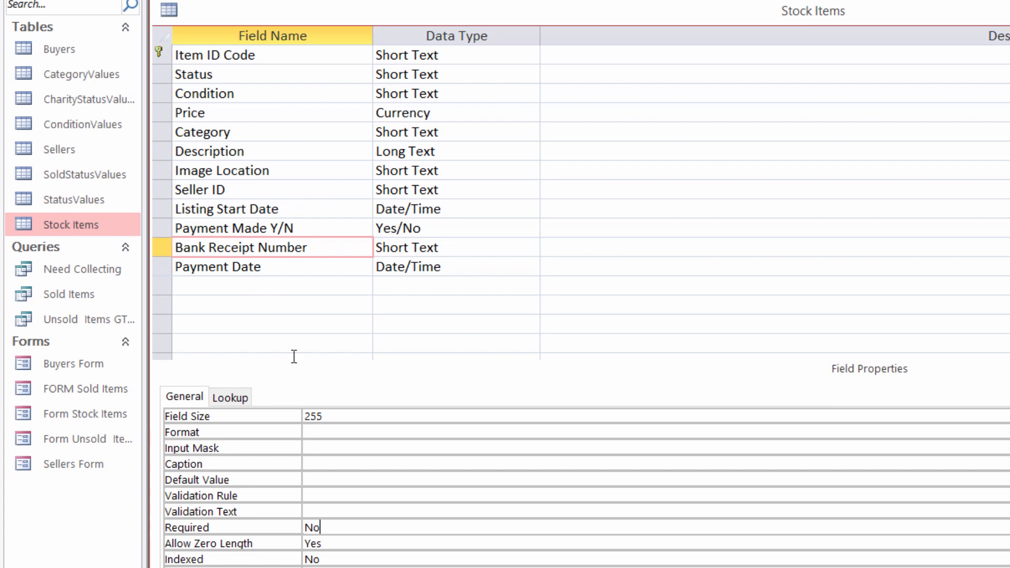
click(306, 247)
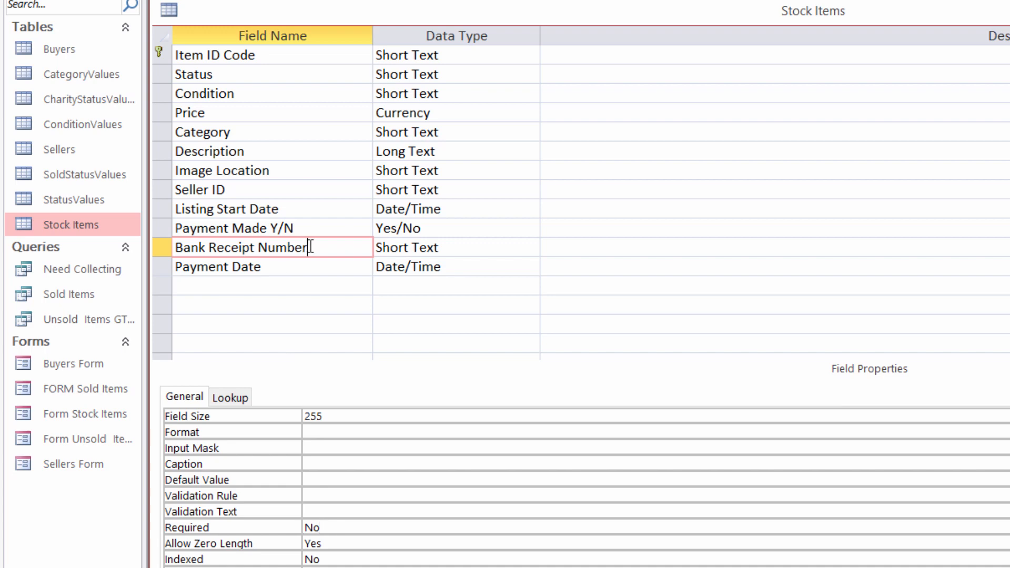
click(290, 267)
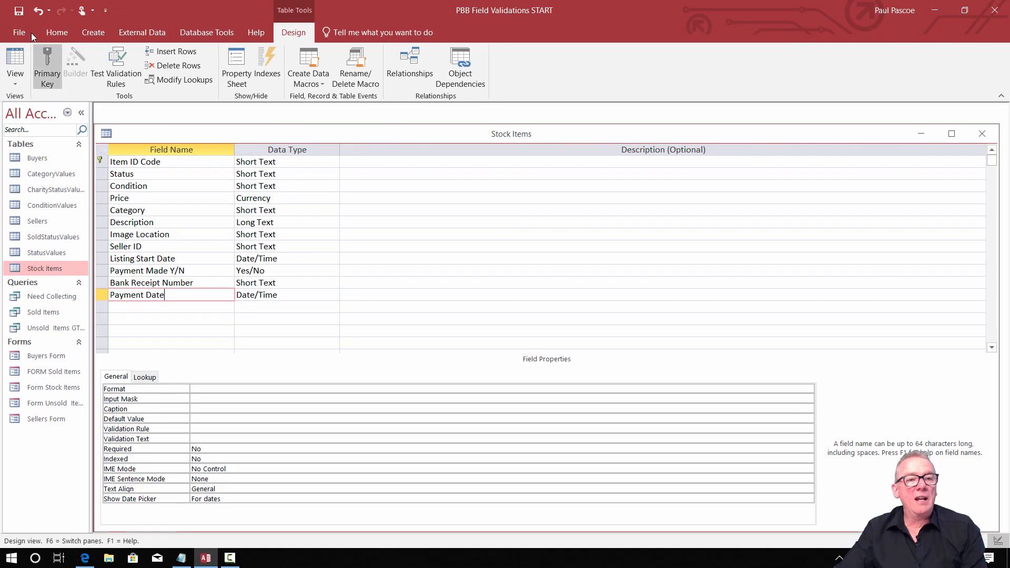
Save the Stock Items table design and switch the table to Datasheet View.
click(19, 10)
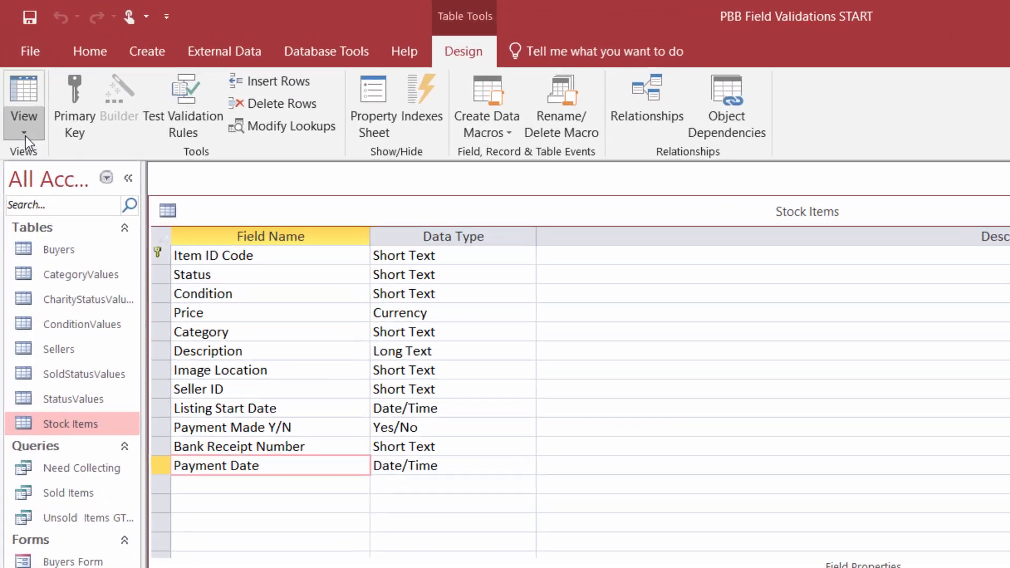
click(16, 86)
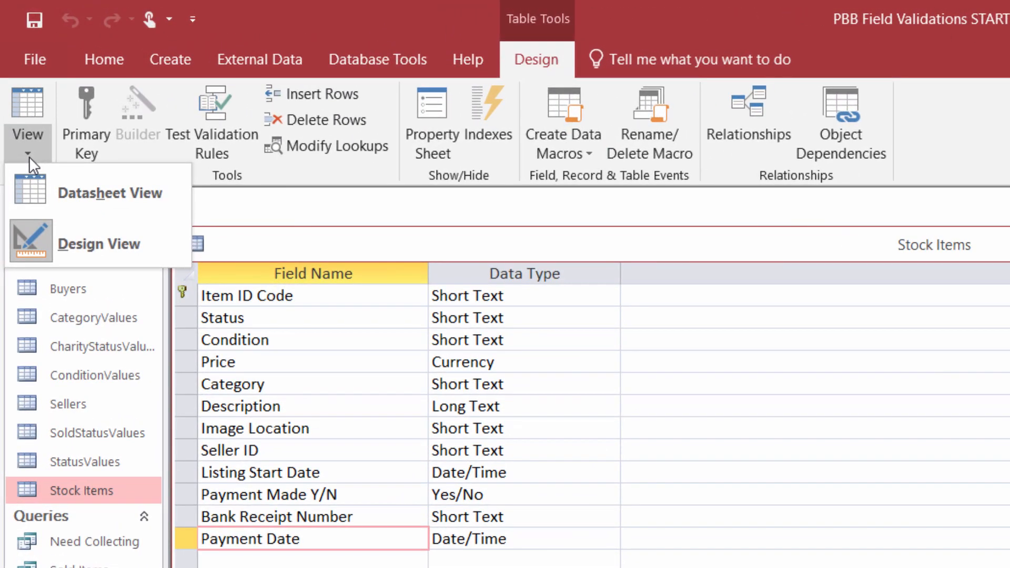
click(58, 190)
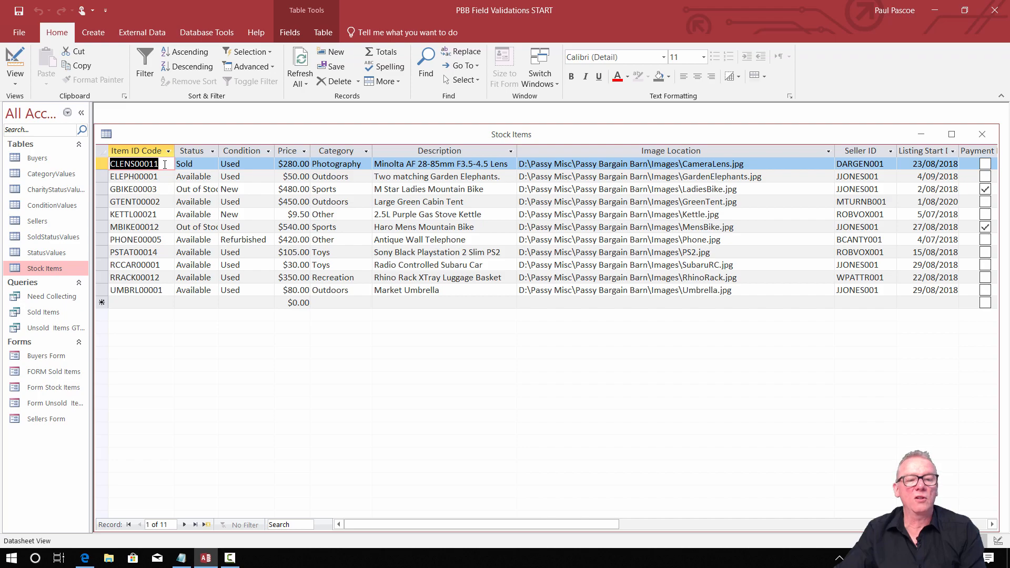
Test the required rule by clearing the first record's Item ID Code and trying to leave it, then dismiss the warning and cancel the edit.
click(165, 165)
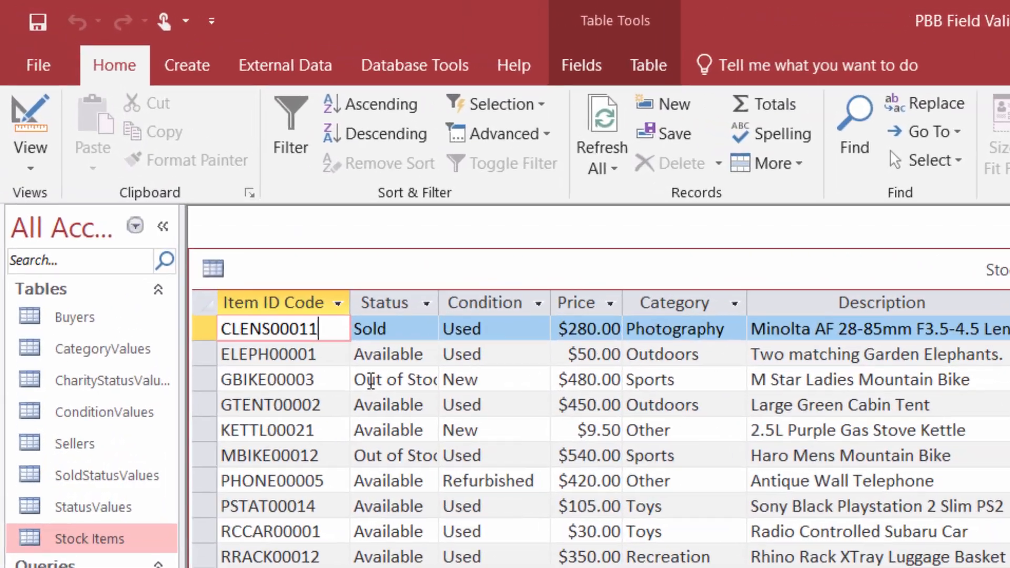
key(BackSpace)
key(BackSpace)
key(BackSpace)
key(BackSpace)
key(BackSpace)
key(BackSpace)
key(BackSpace)
key(BackSpace)
key(BackSpace)
key(BackSpace)
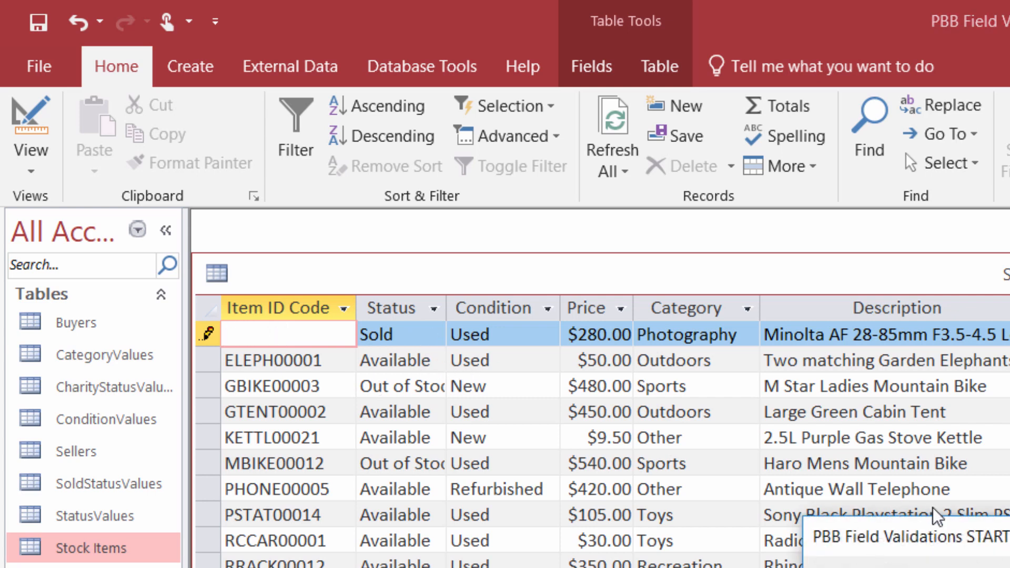
drag(973, 546, 665, 328)
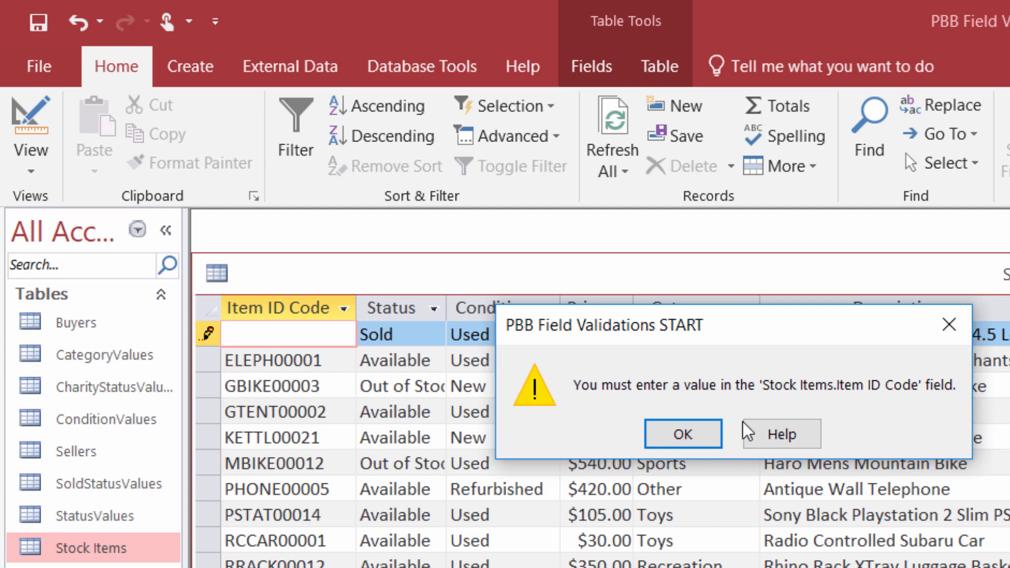
click(700, 440)
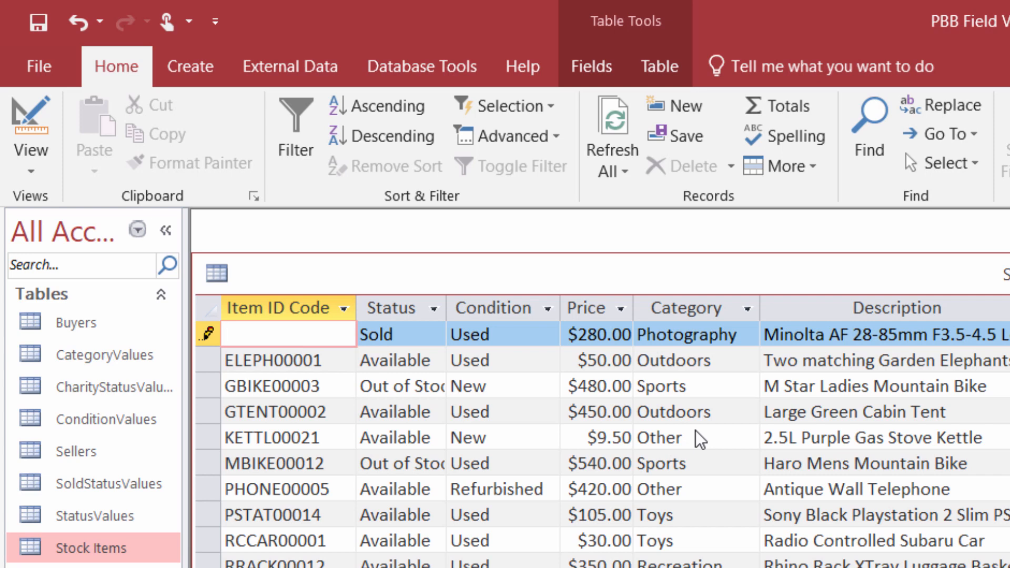
key(Escape)
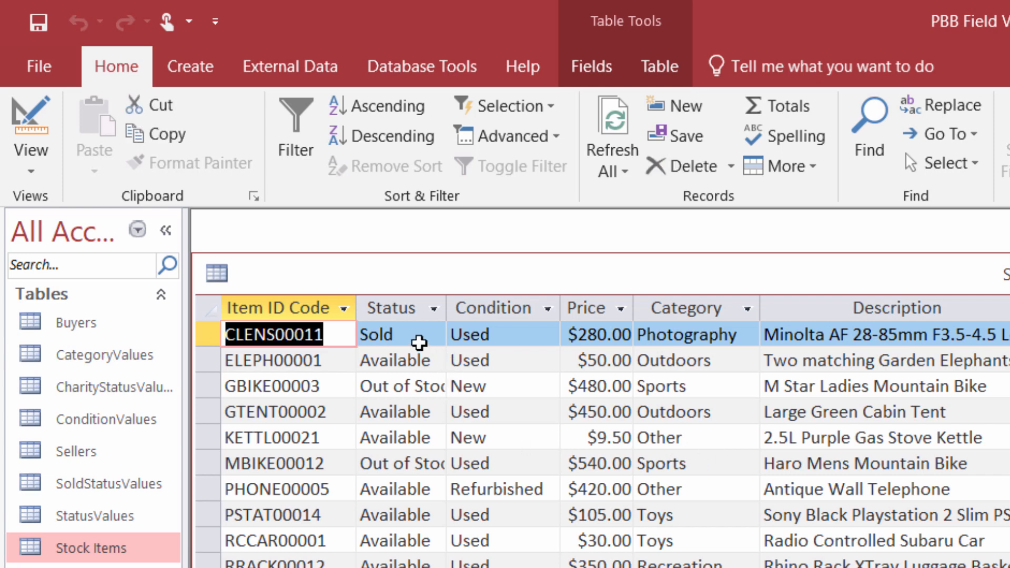
Test the required rule by clearing the first record's Status and trying to leave the cell, then restore its value to Sold.
click(417, 333)
key(BackSpace)
key(BackSpace)
key(BackSpace)
key(BackSpace)
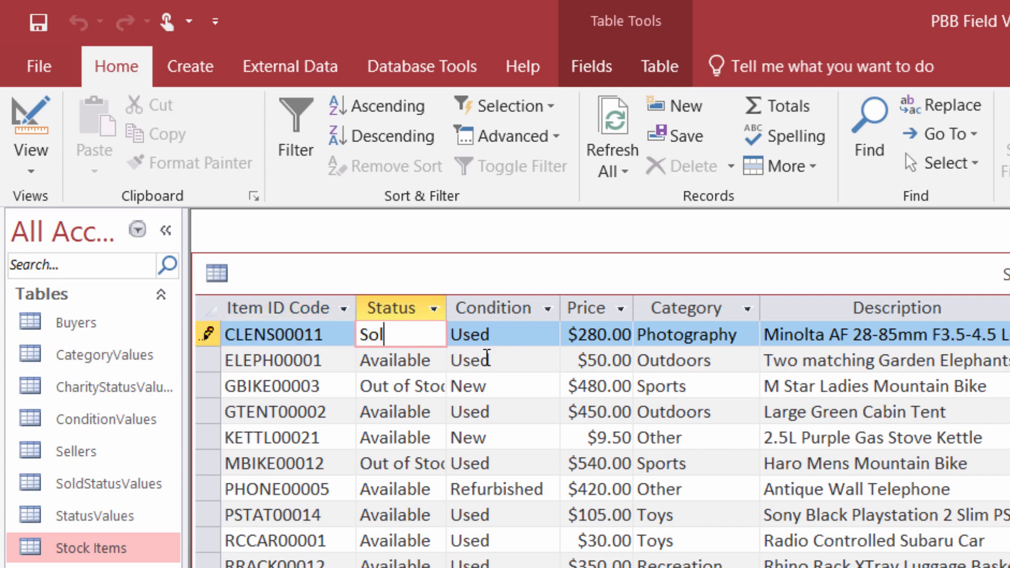
click(516, 339)
click(414, 337)
text(Sold)
click(612, 332)
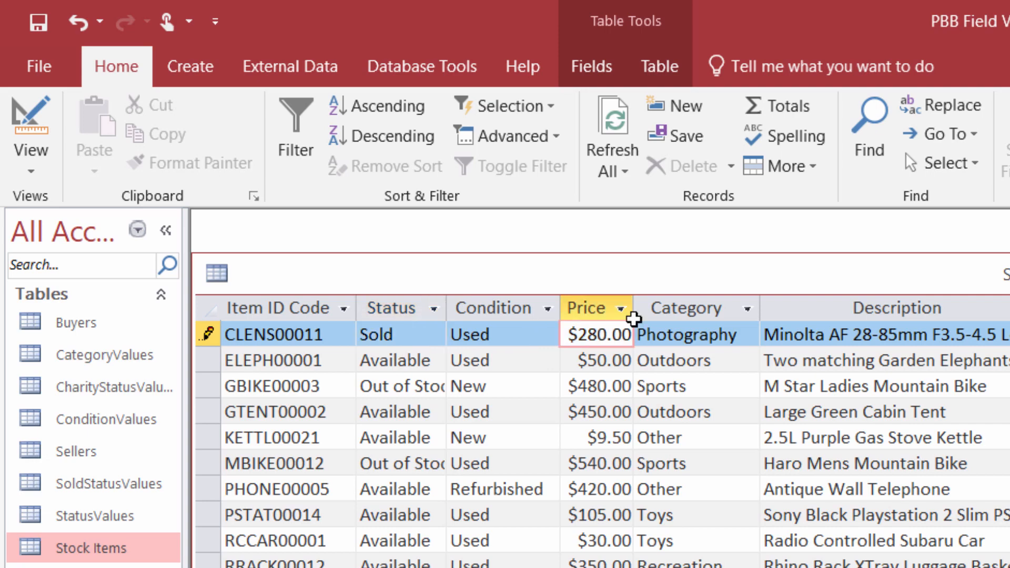
Test the required rule on the first record's Description by clearing it and leaving the cell, then cancel the edit.
click(827, 334)
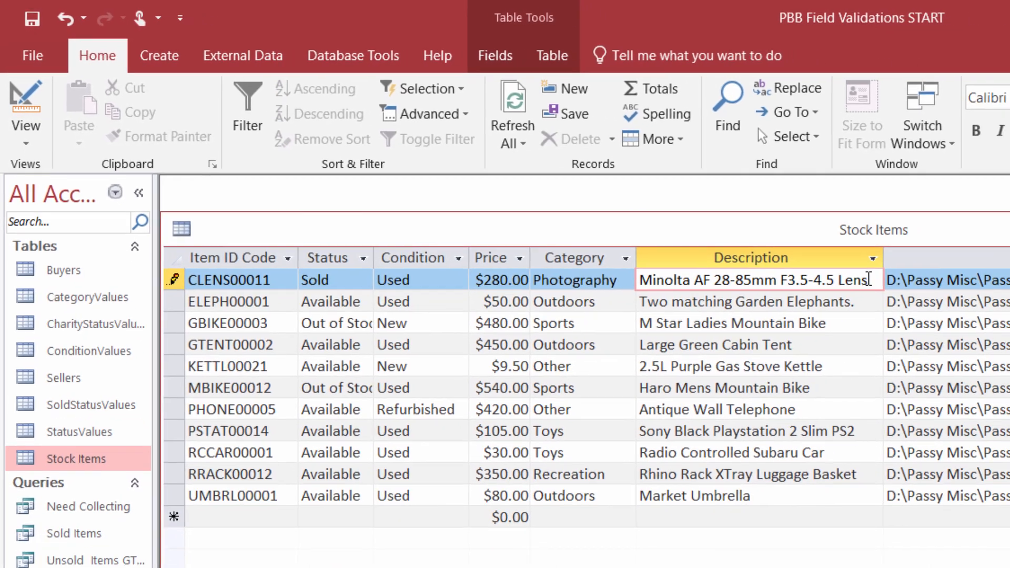
click(972, 312)
key(BackSpace)
key(BackSpace)
key(BackSpace)
key(BackSpace)
key(BackSpace)
key(BackSpace)
key(BackSpace)
key(BackSpace)
key(BackSpace)
key(BackSpace)
key(BackSpace)
key(BackSpace)
key(BackSpace)
key(BackSpace)
key(BackSpace)
key(BackSpace)
key(BackSpace)
key(BackSpace)
key(BackSpace)
key(BackSpace)
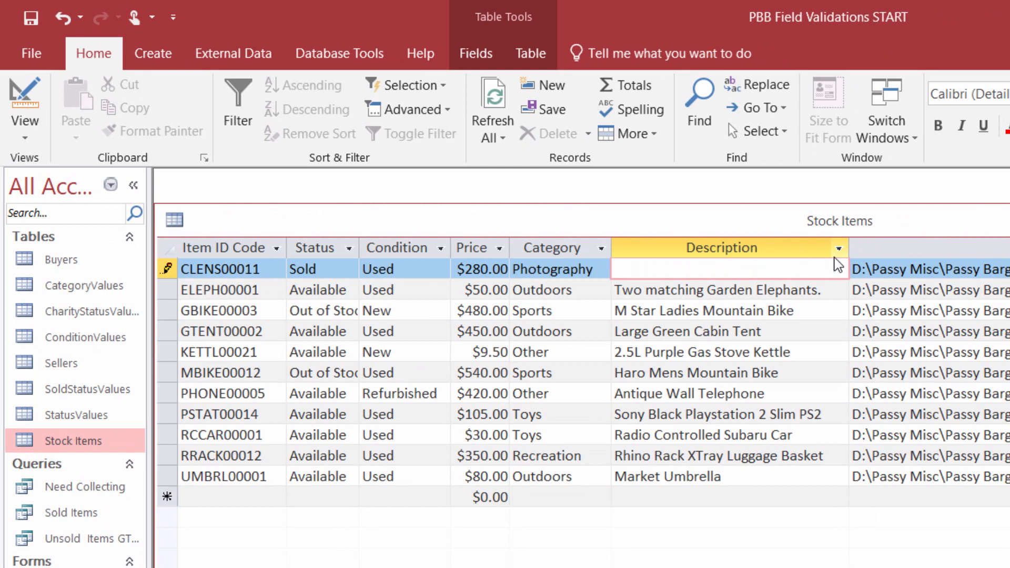
key(Tab)
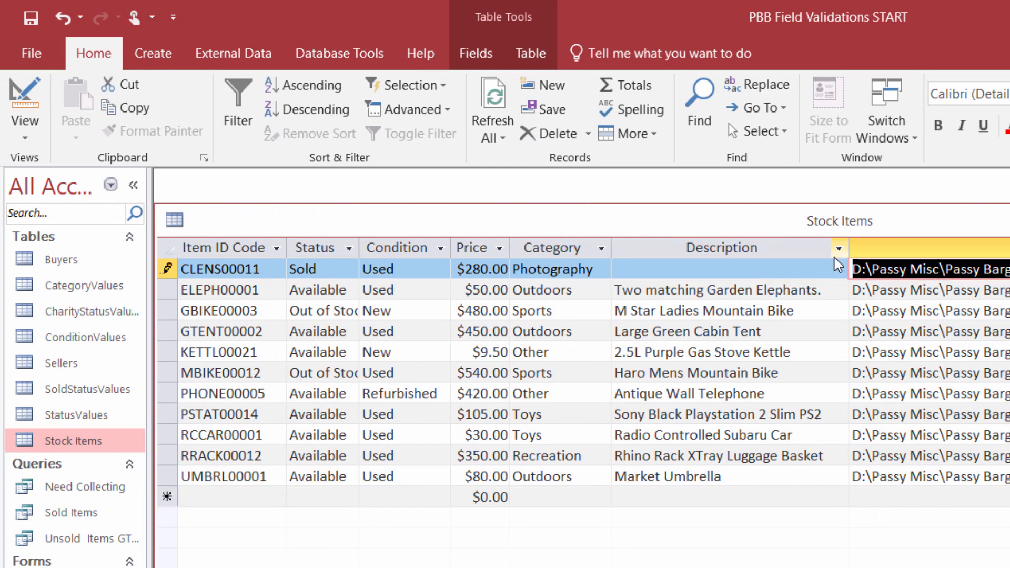
click(752, 267)
key(Escape)
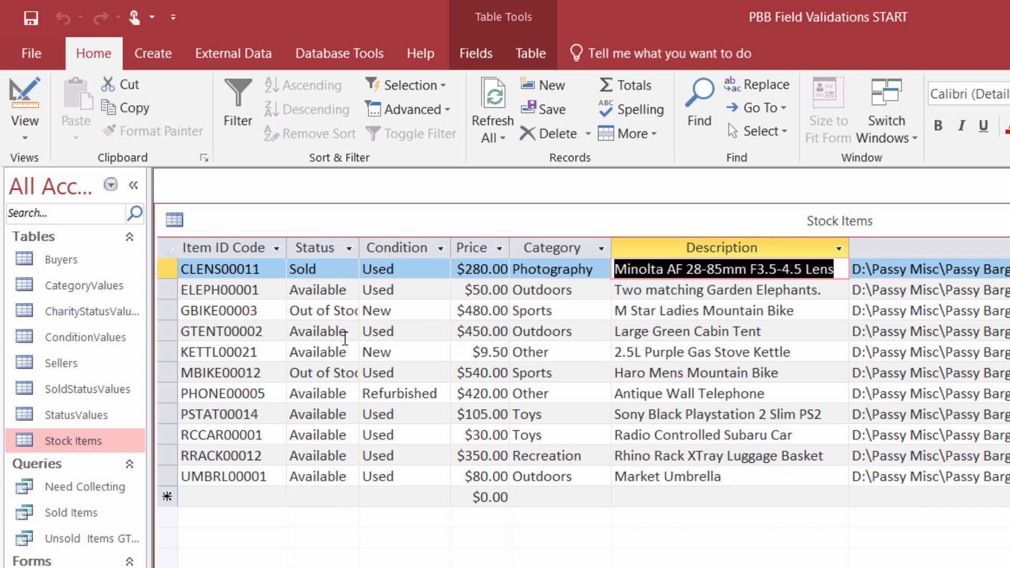
Switch the table to Design View and check the Description field's Required and Allow Zero Length settings.
click(27, 139)
click(57, 211)
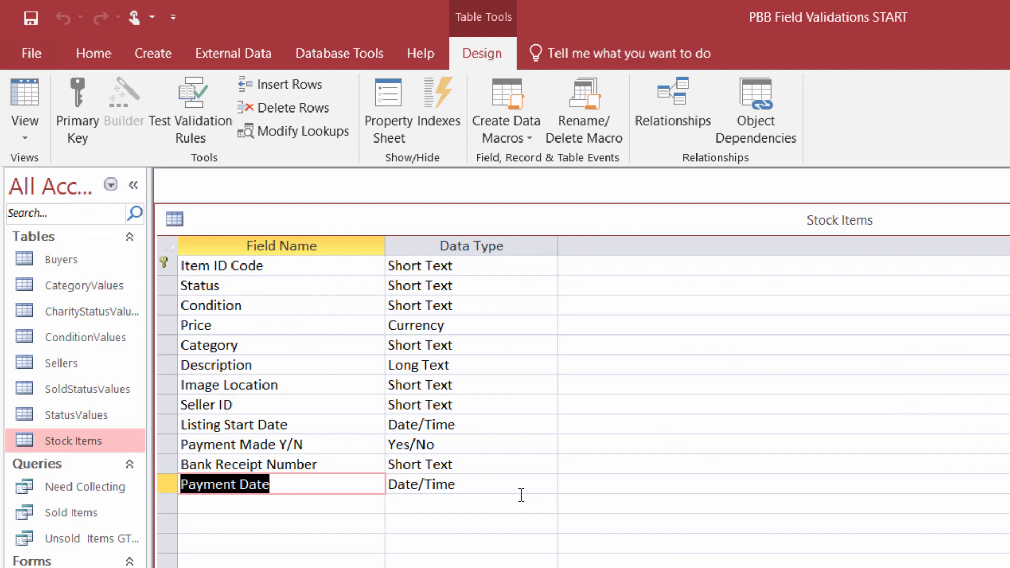
click(476, 368)
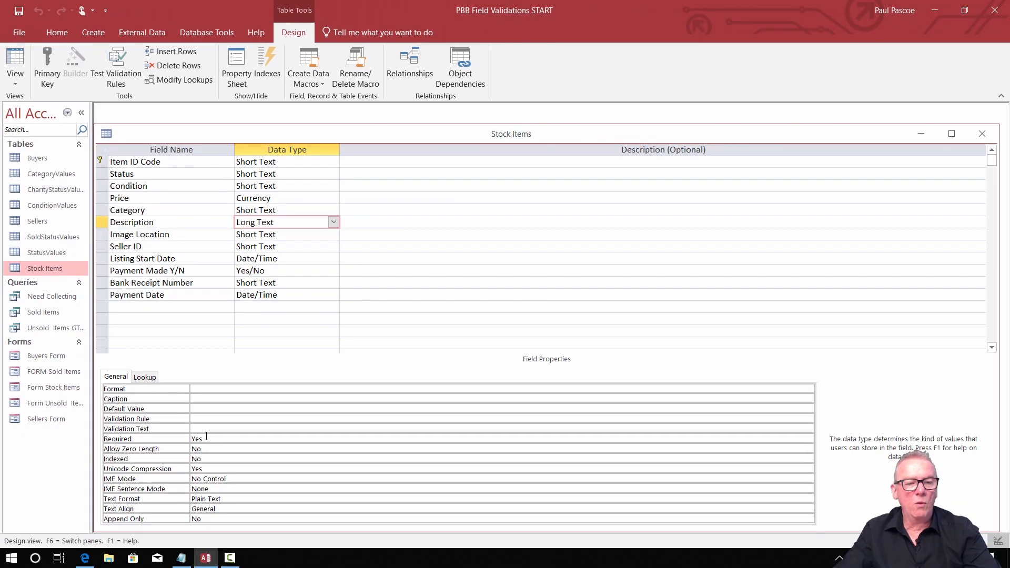
click(206, 448)
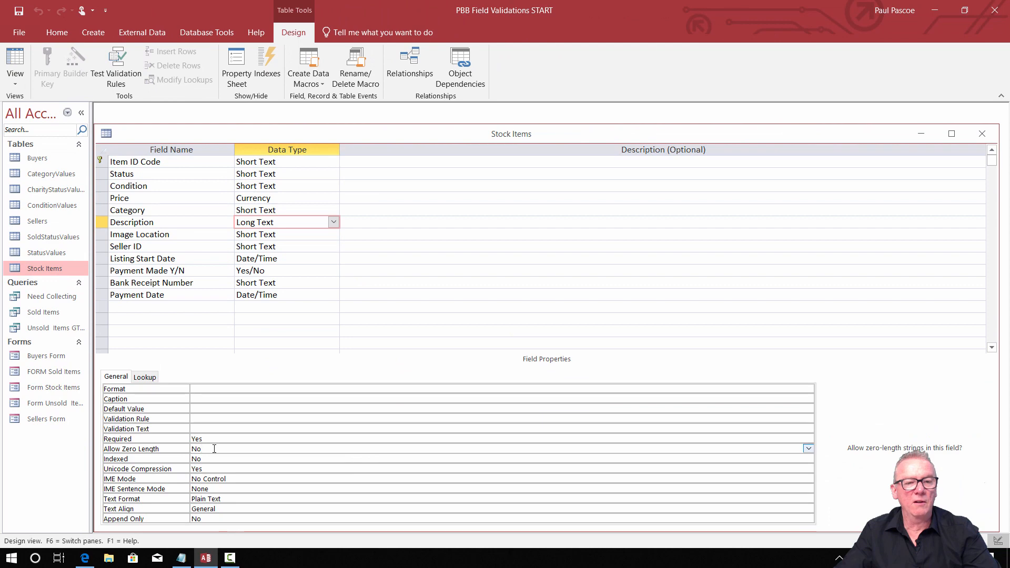
Save the table design and return to Datasheet View.
click(16, 10)
click(16, 74)
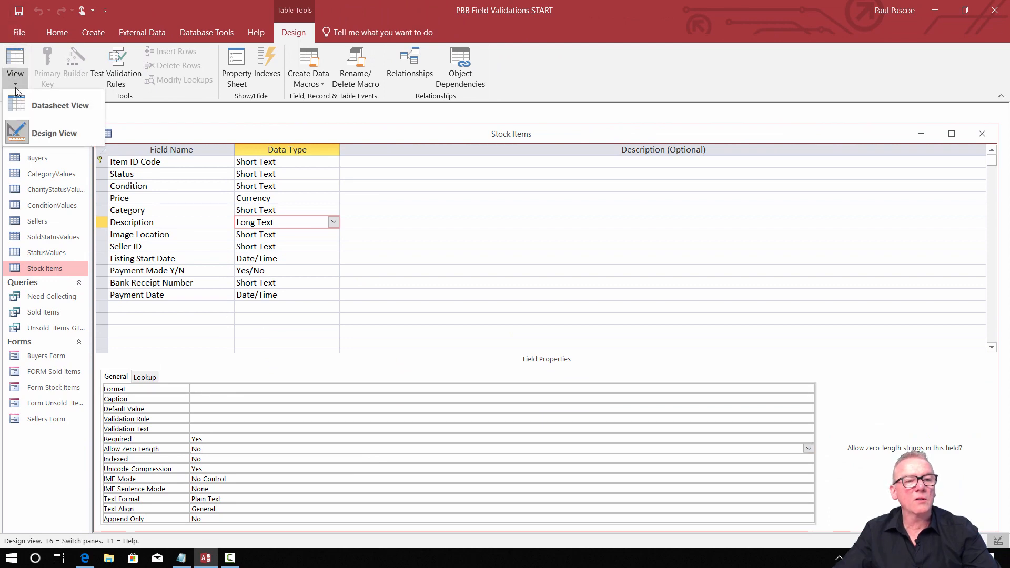
click(37, 112)
Retest the first record's Description by emptying it and moving on to the Image Location and Seller ID cells, then cancel the edit.
click(511, 164)
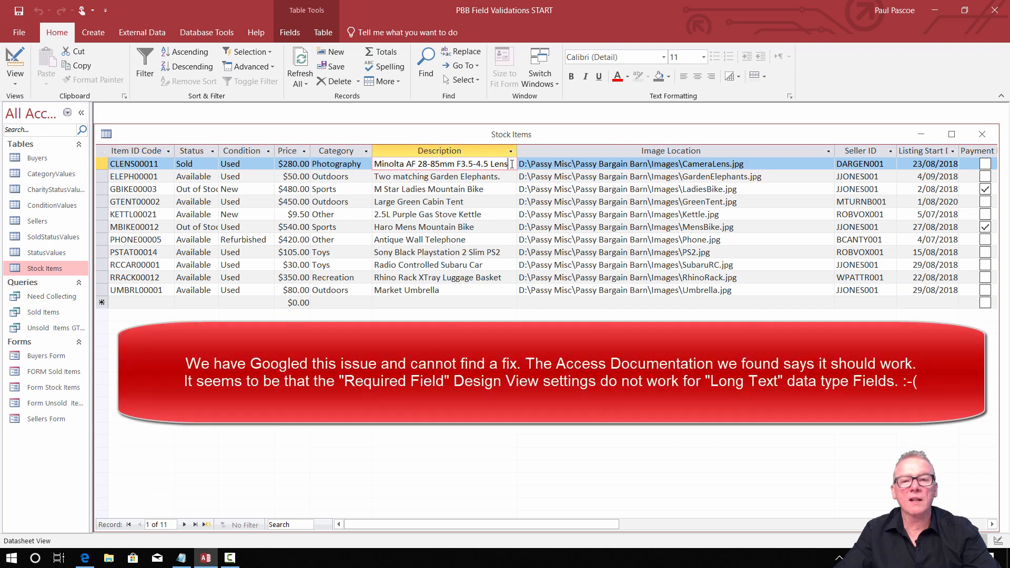
key(BackSpace)
key(BackSpace)
key(BackSpace)
key(BackSpace)
key(BackSpace)
key(BackSpace)
key(BackSpace)
key(BackSpace)
key(BackSpace)
key(BackSpace)
key(BackSpace)
key(BackSpace)
key(BackSpace)
key(BackSpace)
key(BackSpace)
key(BackSpace)
key(BackSpace)
key(BackSpace)
key(BackSpace)
key(BackSpace)
key(BackSpace)
key(Tab)
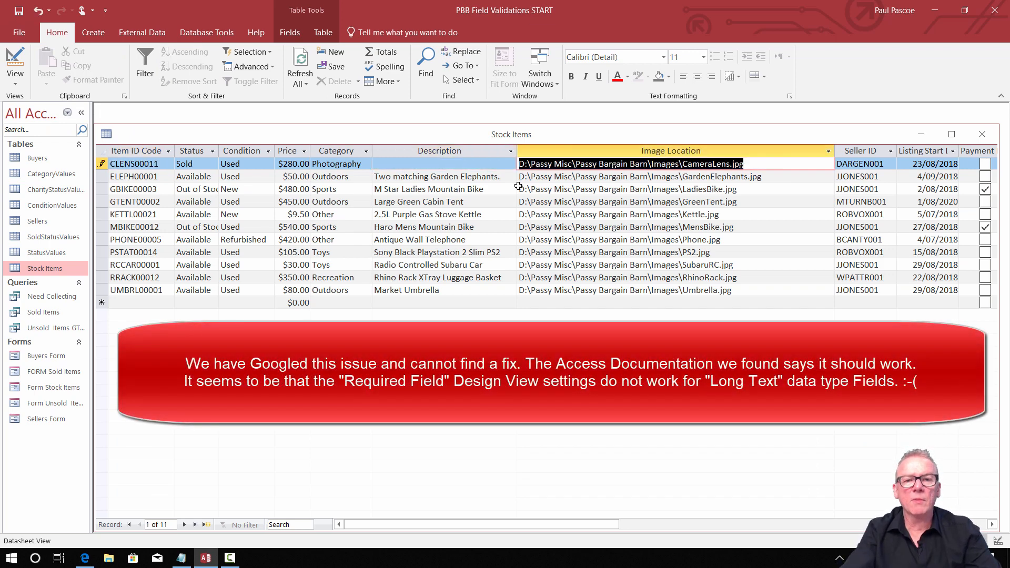
click(851, 169)
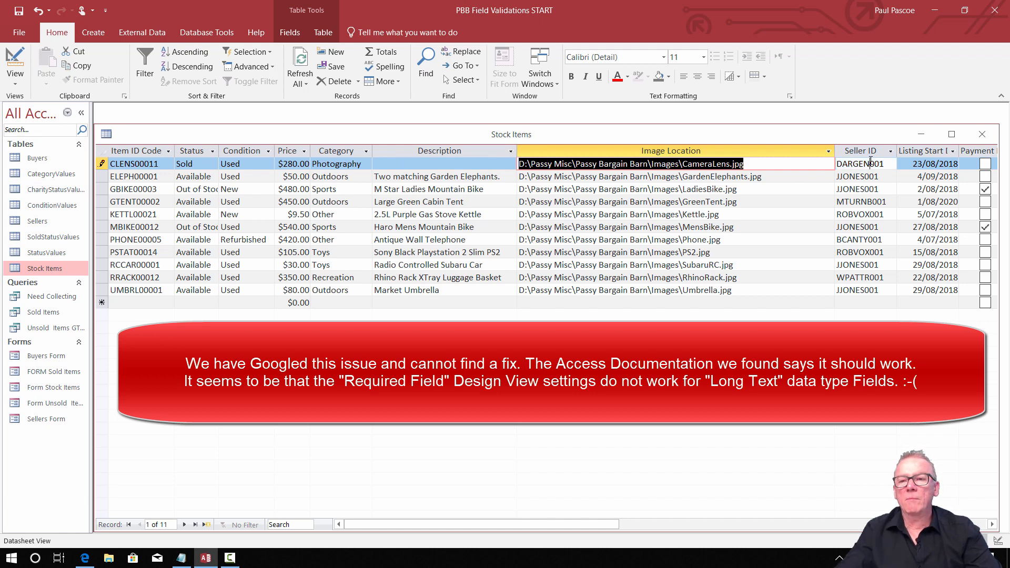
click(476, 166)
key(Escape)
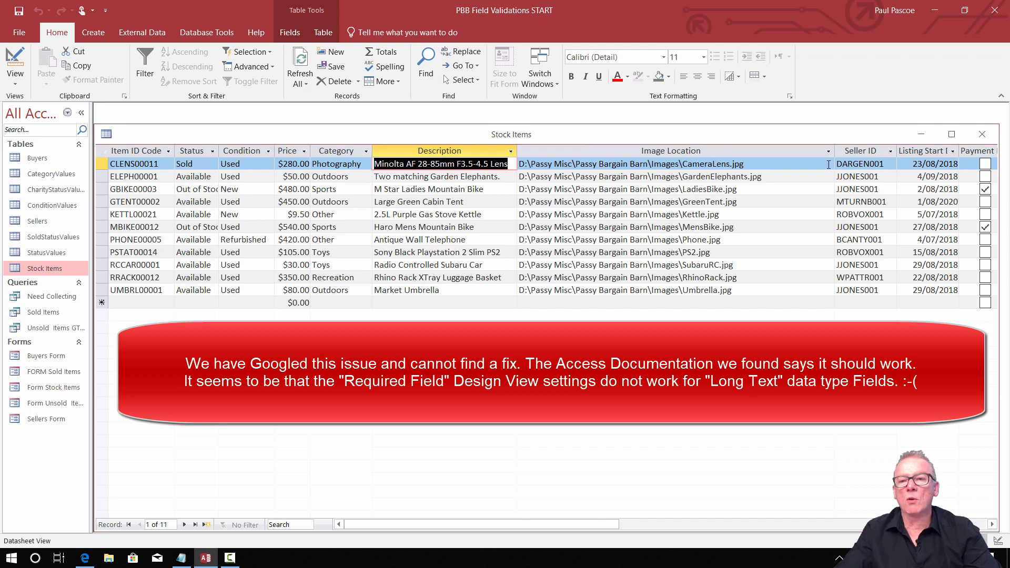
Test the required rule by clearing the first record's Seller ID and trying to leave it, then dismiss the warning and cancel the edit.
click(888, 166)
key(BackSpace)
key(BackSpace)
key(BackSpace)
key(BackSpace)
key(BackSpace)
key(BackSpace)
key(BackSpace)
key(BackSpace)
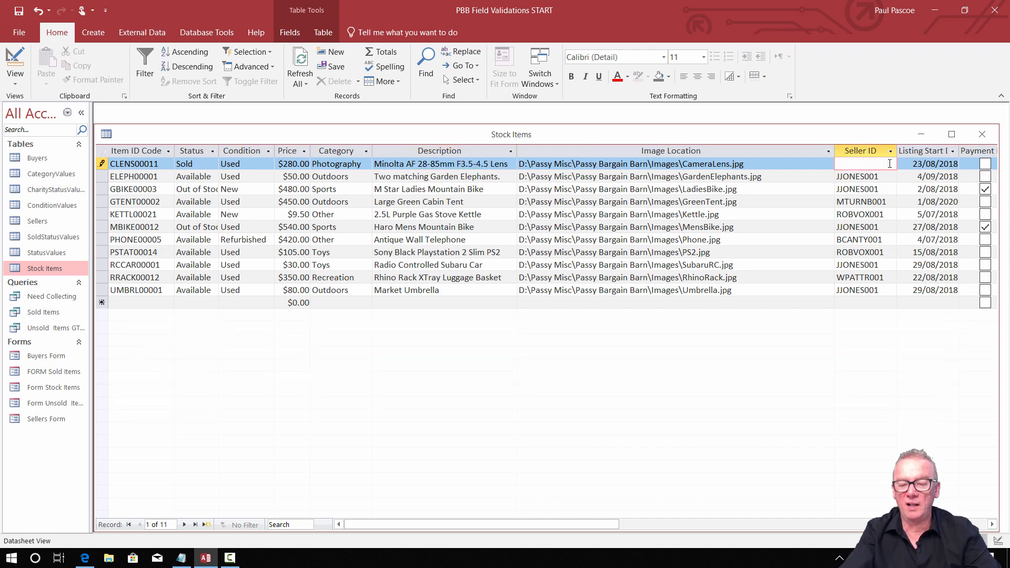
key(Tab)
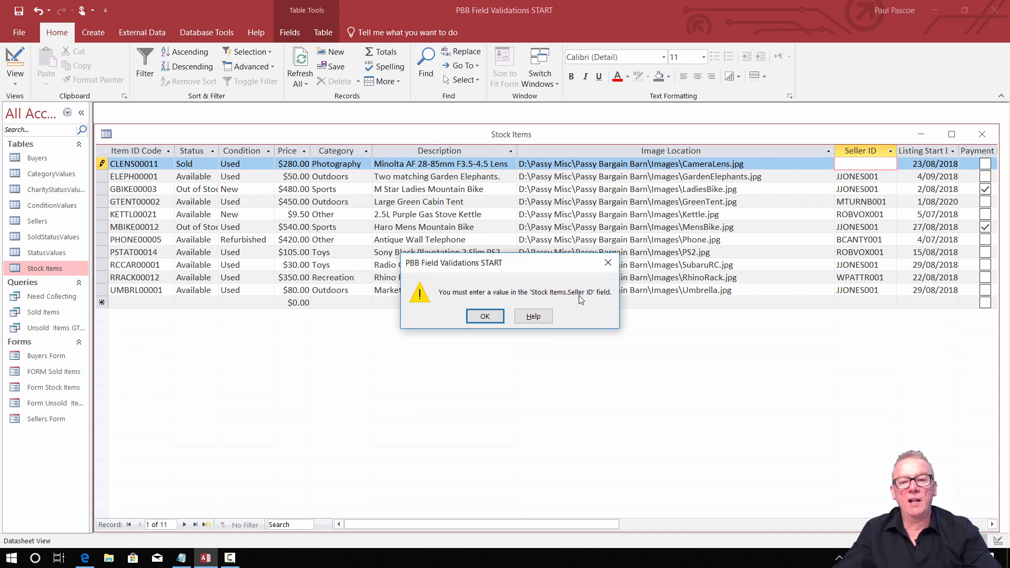
click(485, 317)
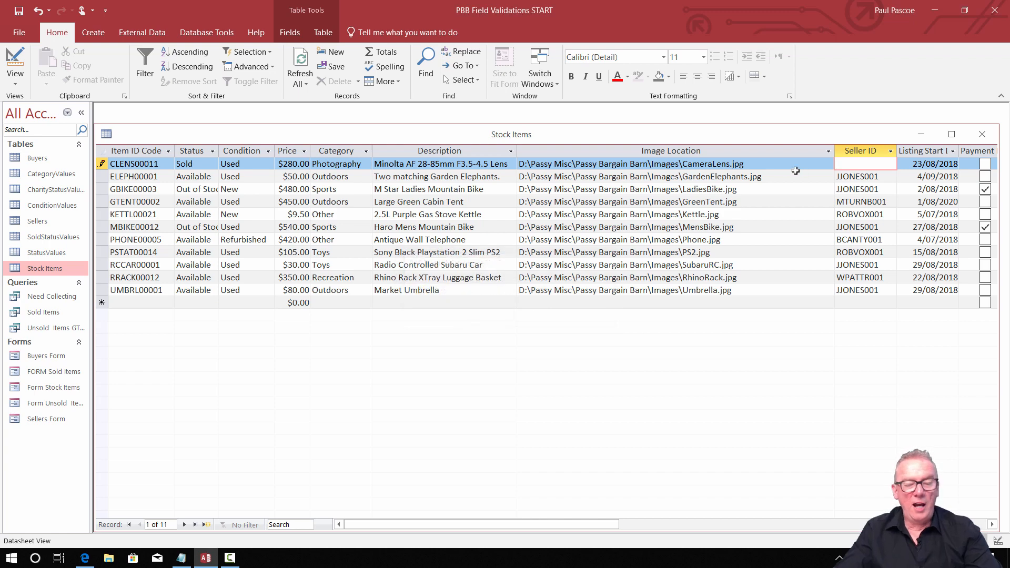
key(Escape)
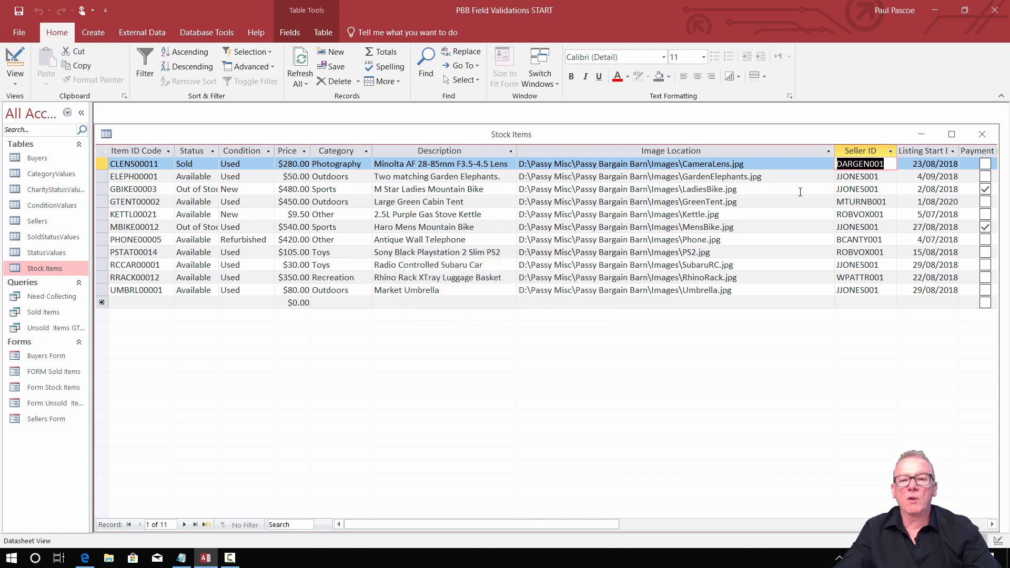
Save and close the Stock Items table, then open the Form Stock Items form.
click(500, 163)
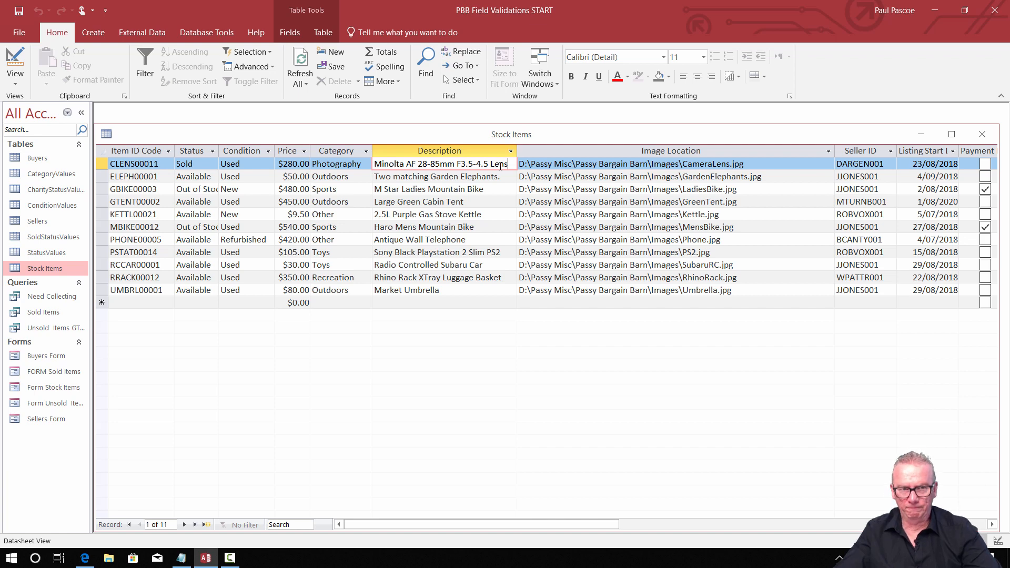
click(18, 11)
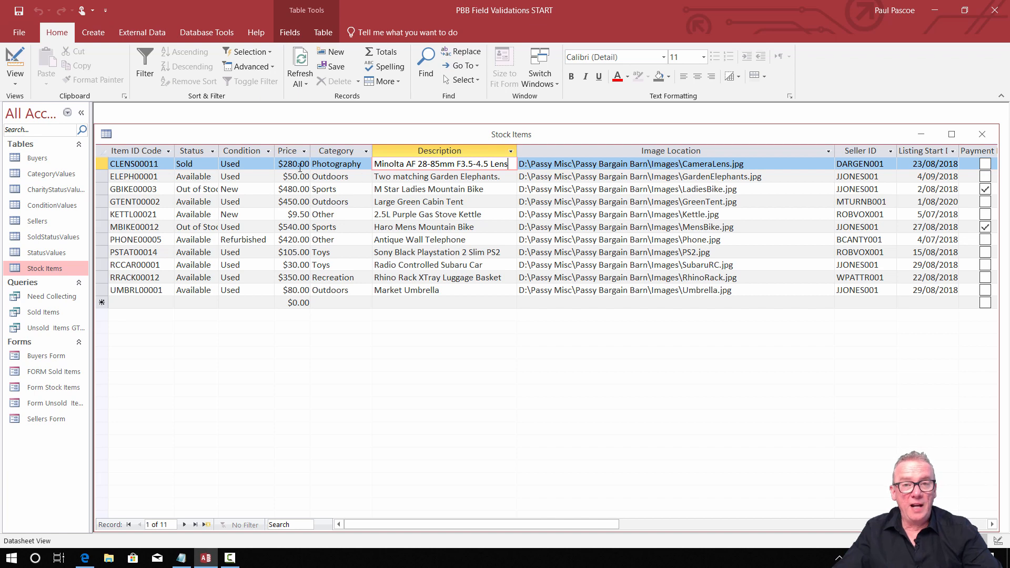
click(972, 132)
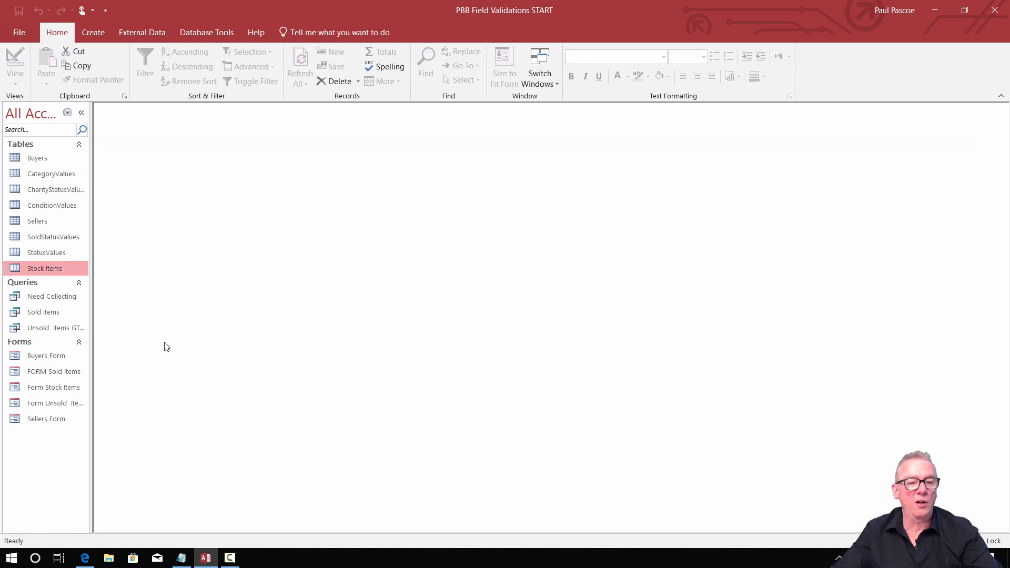
double_click(53, 389)
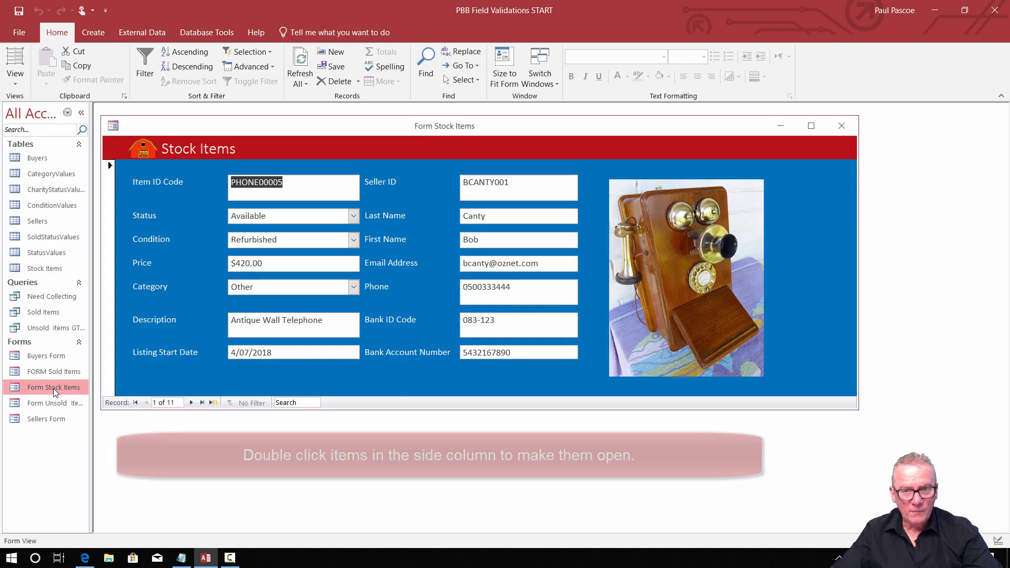
Test the required rule in the form by clearing the first record's Item ID Code and leaving the field, then dismiss the warning and cancel the edit.
click(286, 182)
key(BackSpace)
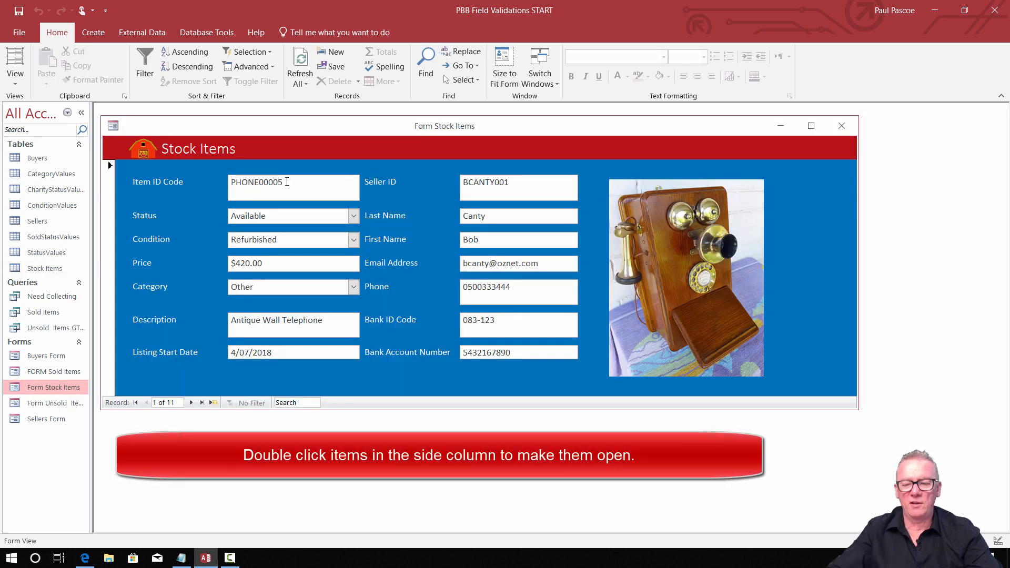
key(BackSpace)
key(BackSpace)
key(BackSpace)
key(BackSpace)
key(BackSpace)
key(BackSpace)
key(BackSpace)
key(BackSpace)
key(BackSpace)
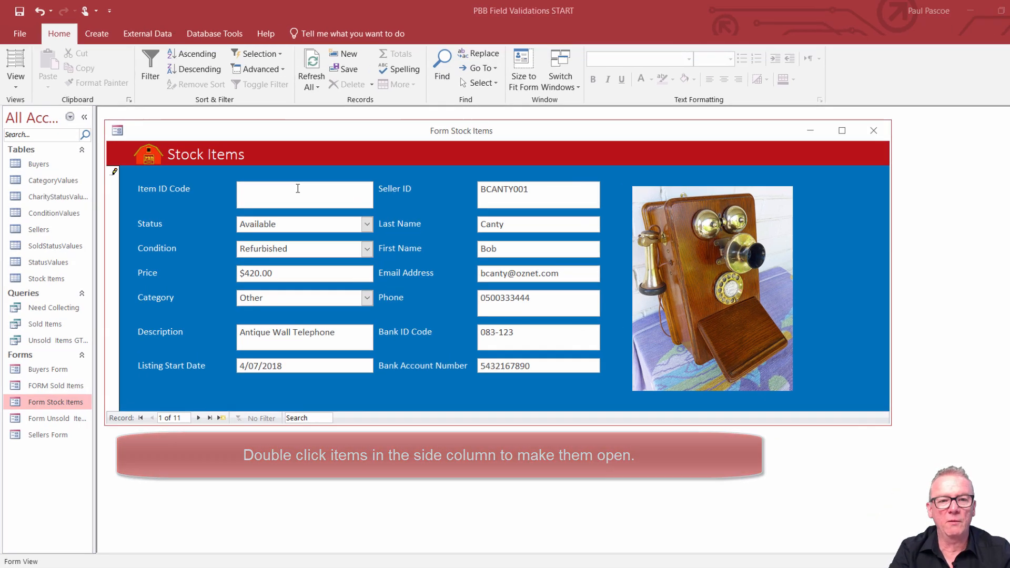
key(Tab)
click(642, 419)
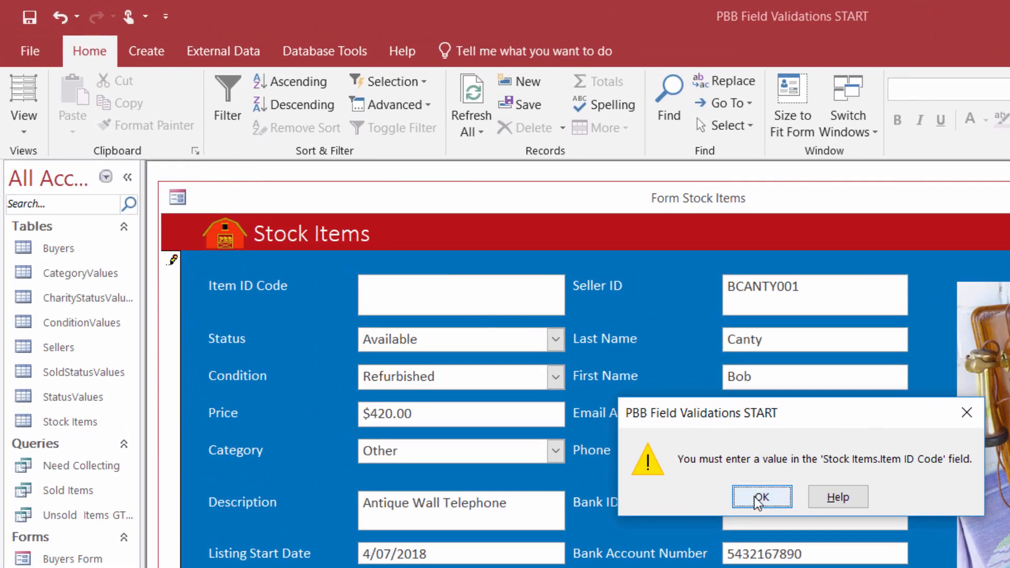
key(Escape)
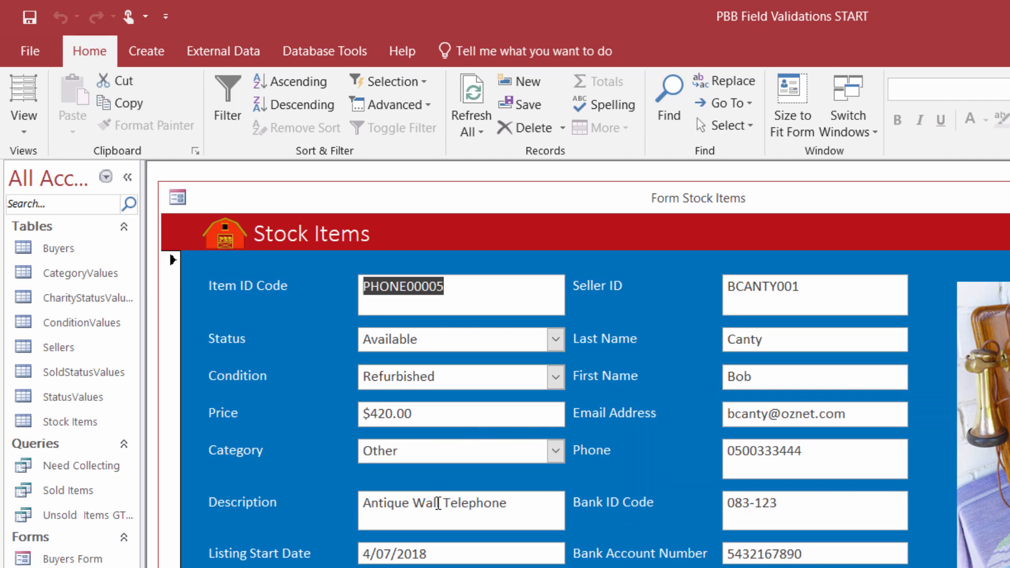
Clear the Description of the form's first record, then undo the deletion.
click(456, 504)
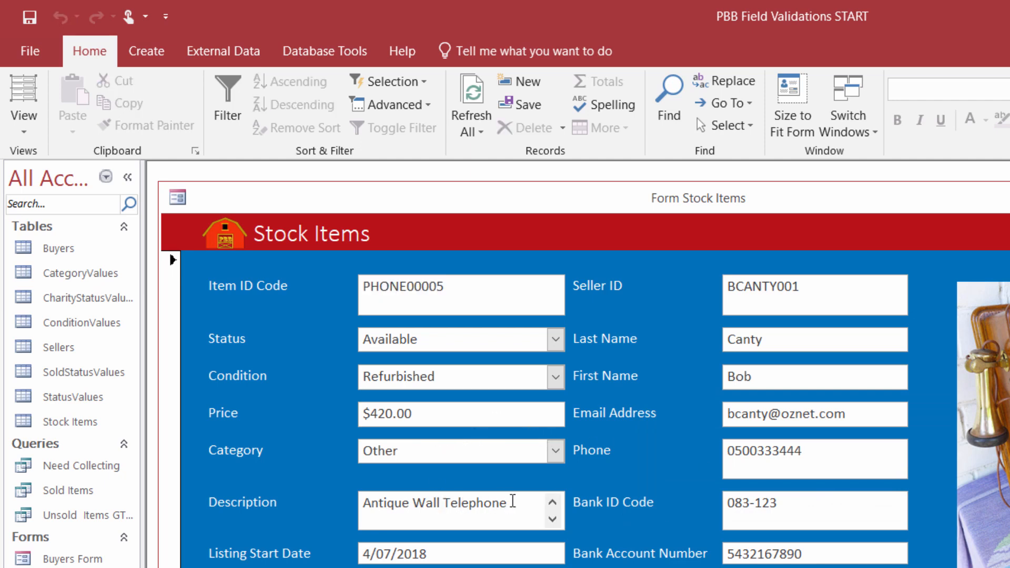
key(BackSpace)
key(BackSpace)
key(BackSpace)
key(BackSpace)
key(BackSpace)
key(BackSpace)
key(BackSpace)
key(BackSpace)
key(BackSpace)
key(BackSpace)
key(BackSpace)
key(BackSpace)
key(BackSpace)
key(BackSpace)
key(BackSpace)
key(BackSpace)
key(BackSpace)
key(BackSpace)
key(BackSpace)
key(BackSpace)
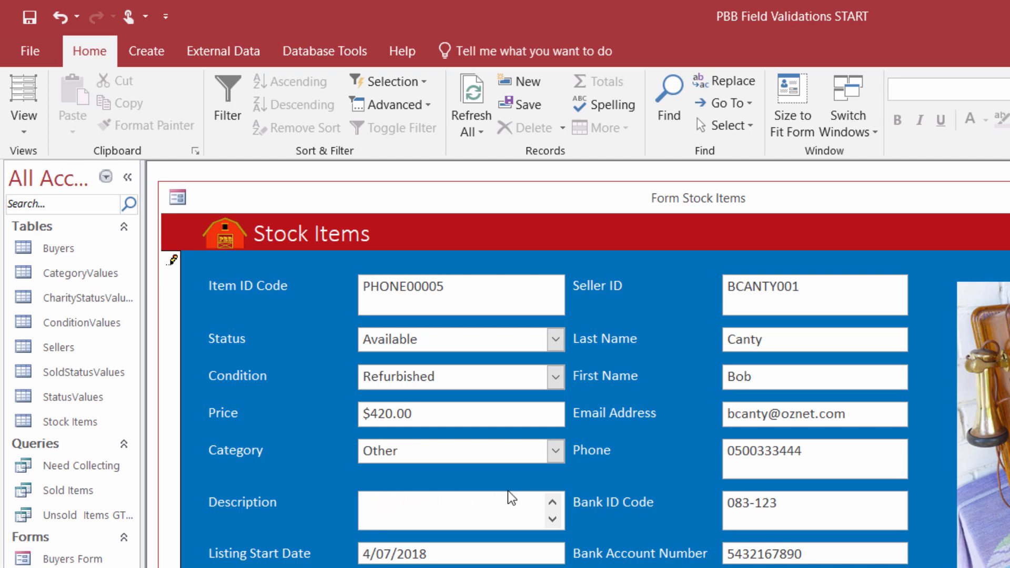
key(ctrl+z)
click(518, 505)
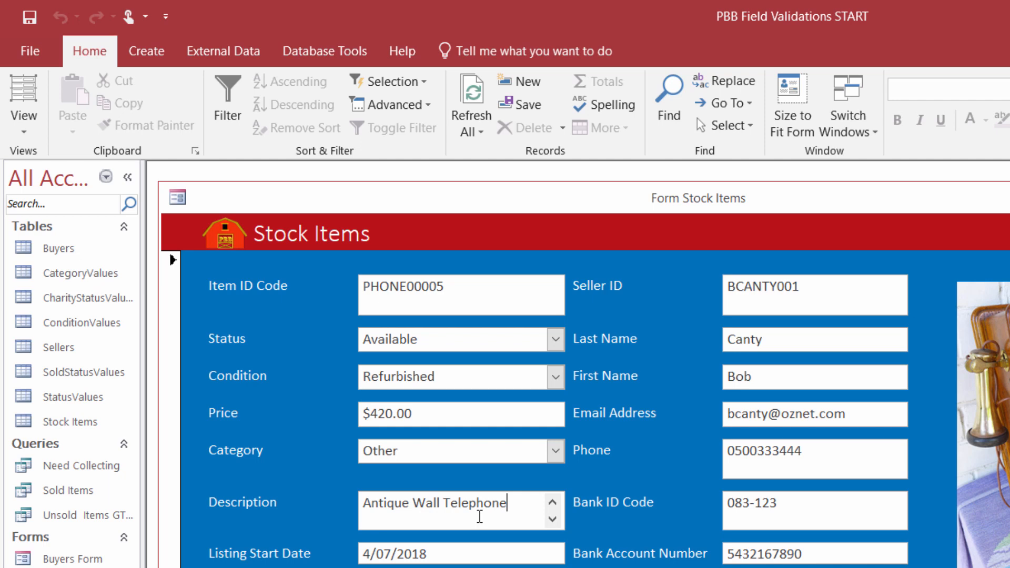
Test clearing the Seller ID of the form's first record and leaving the field, then dismiss the warning and cancel the edit.
click(837, 288)
key(BackSpace)
key(BackSpace)
key(BackSpace)
key(BackSpace)
key(BackSpace)
key(BackSpace)
key(BackSpace)
key(BackSpace)
key(BackSpace)
key(Tab)
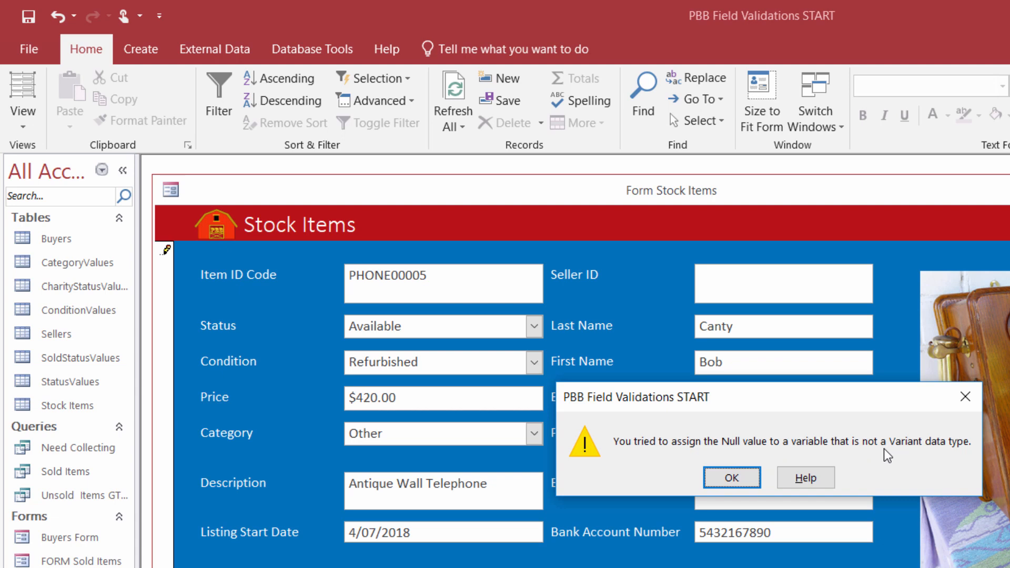
click(718, 479)
key(Escape)
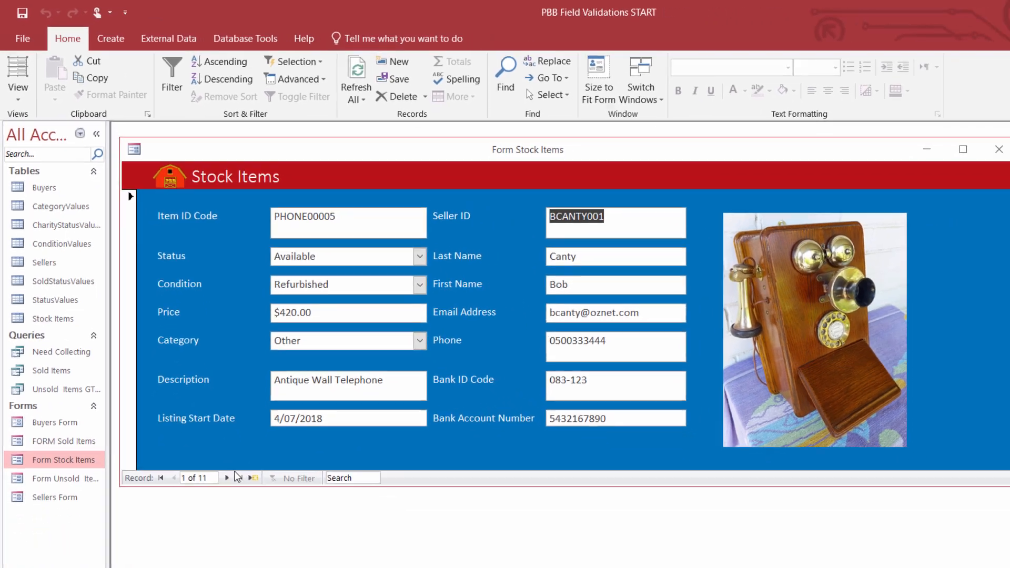
Browse the form forward to the fifth stock record and back to the second, checking each record's details.
click(227, 478)
click(191, 403)
click(191, 402)
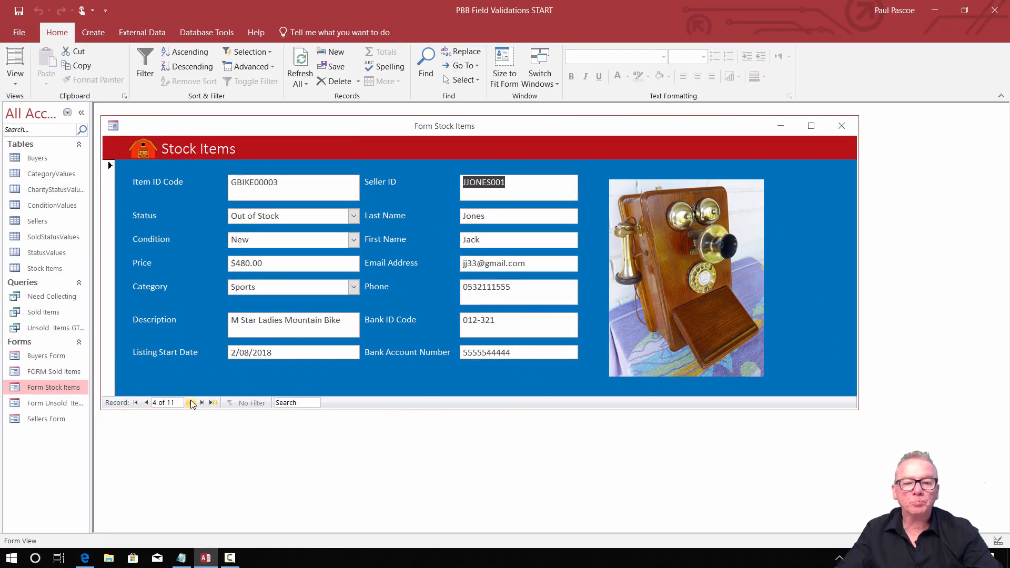
click(192, 403)
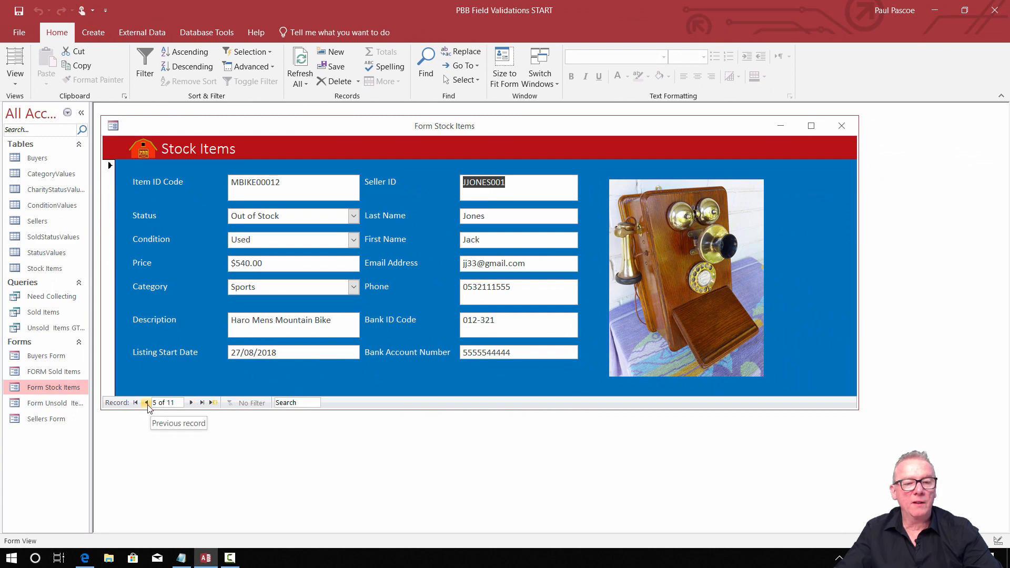
click(147, 404)
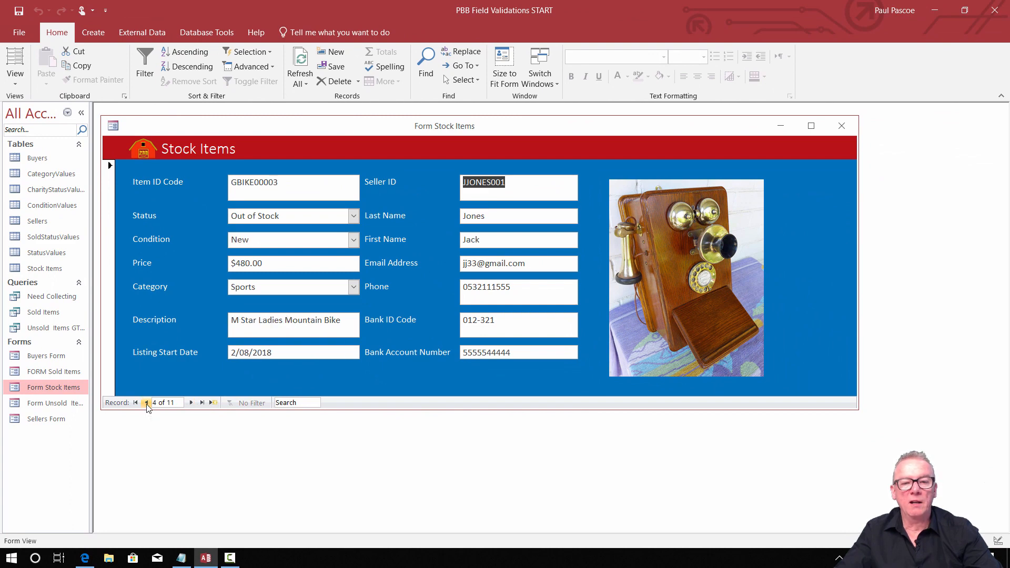
click(147, 404)
click(147, 404)
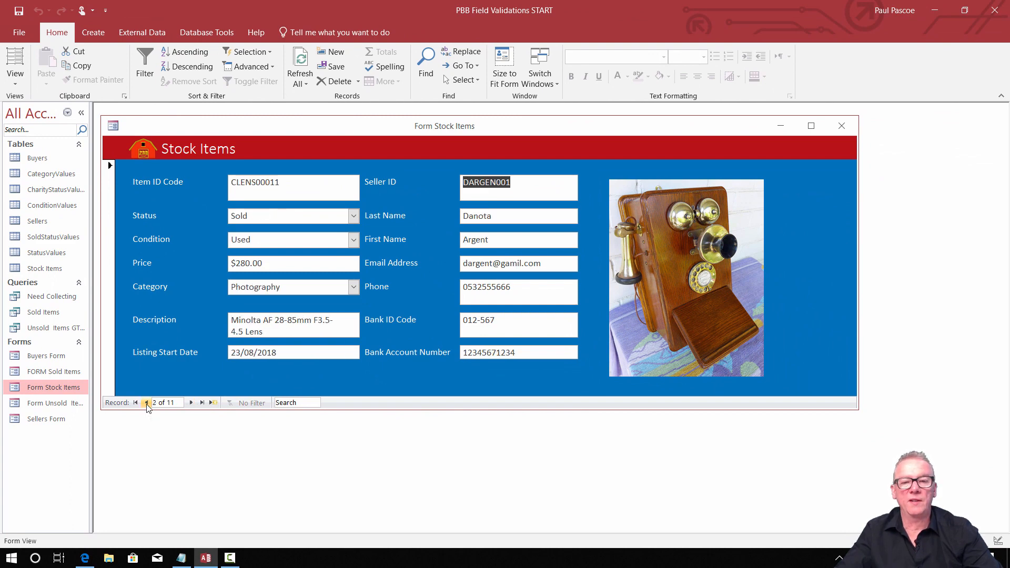
Return to the form's first record, test clearing its Last Name and leaving the field, cancel the edit and close the form.
click(147, 404)
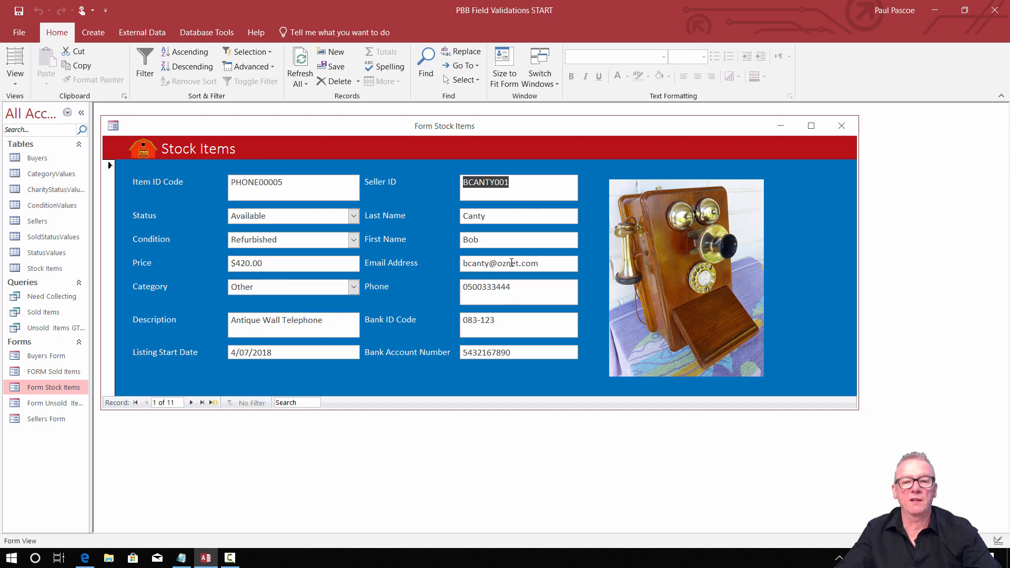
click(500, 213)
key(BackSpace)
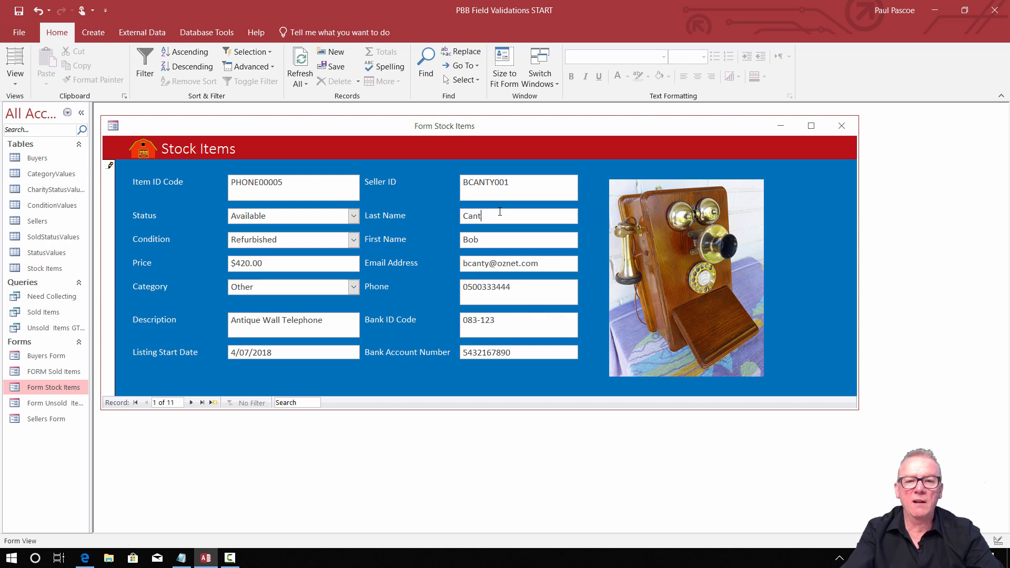
key(Tab)
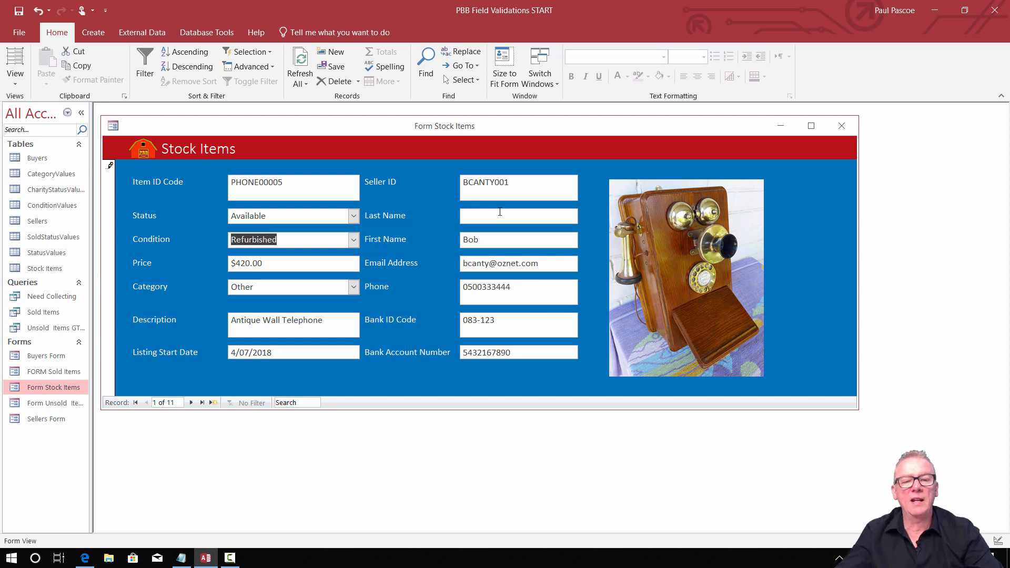
click(497, 213)
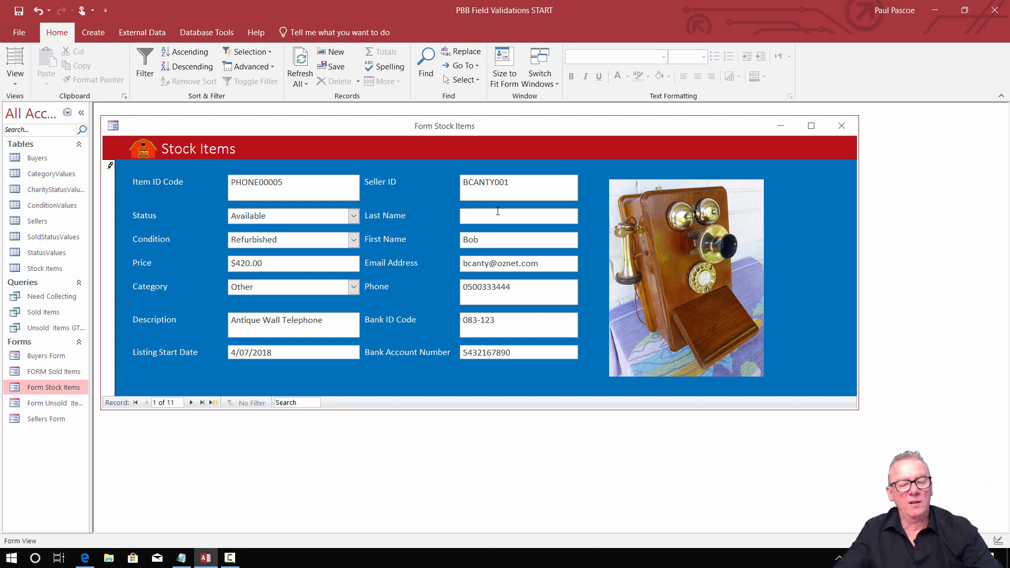
key(Escape)
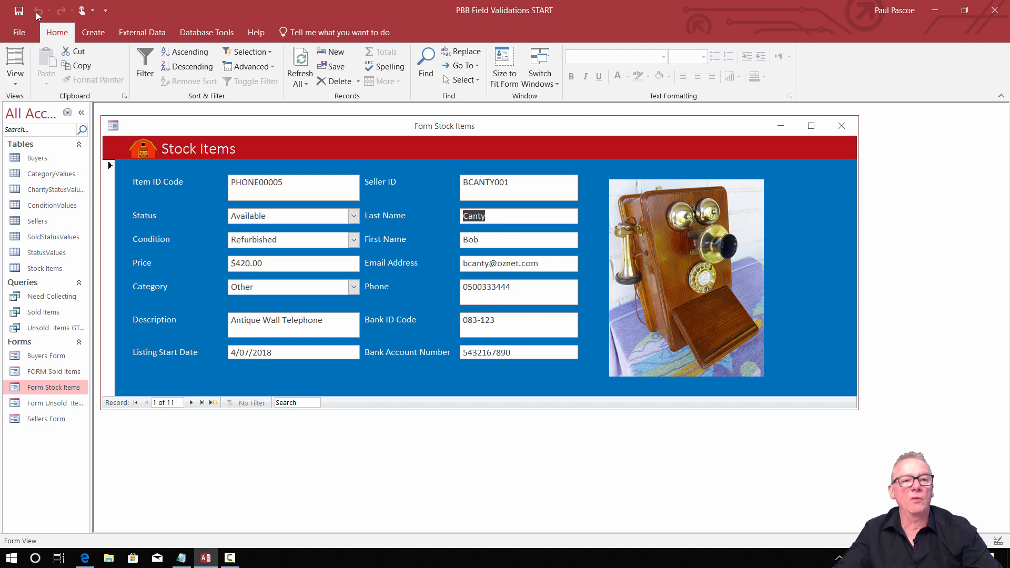
click(841, 128)
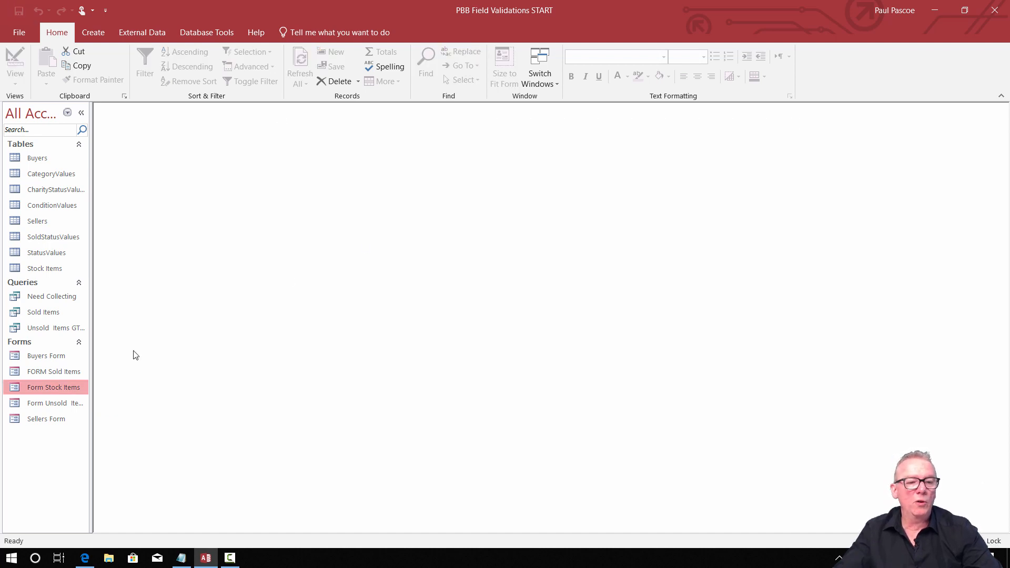
Test clearing the Item ID Code in the Sold Items form, dismiss the warning, cancel the edit and close the form.
double_click(46, 371)
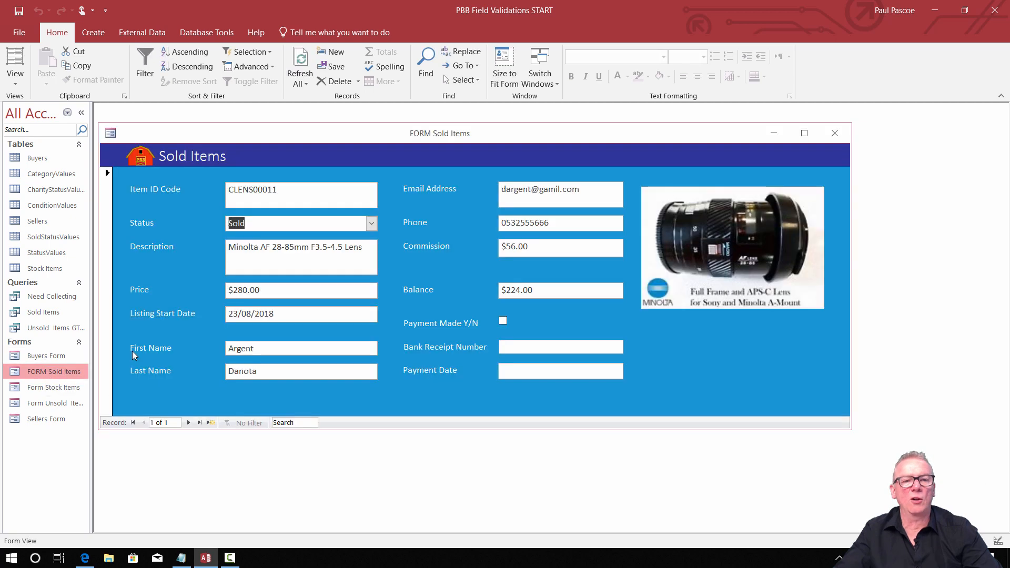
double_click(277, 193)
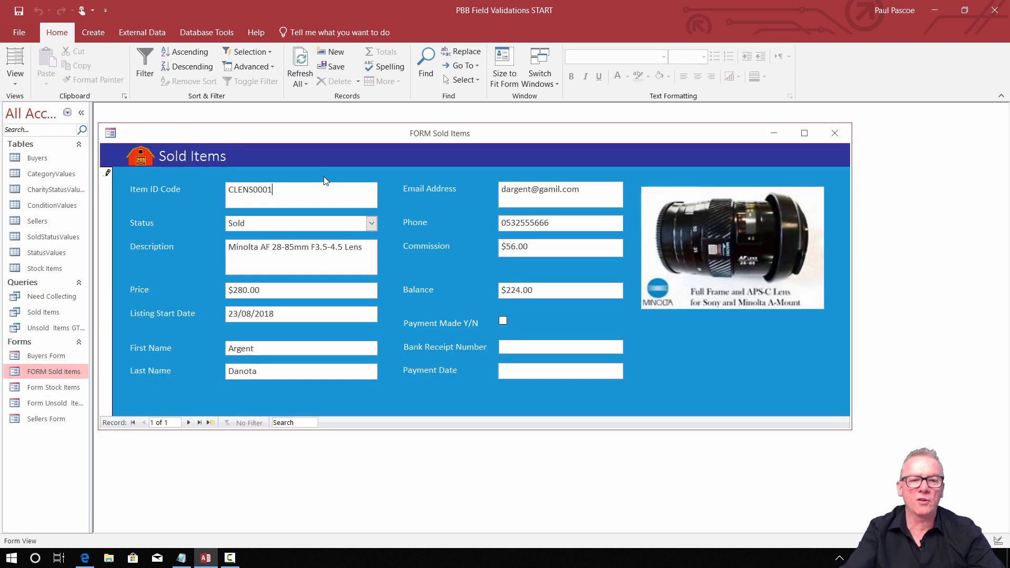
key(Delete)
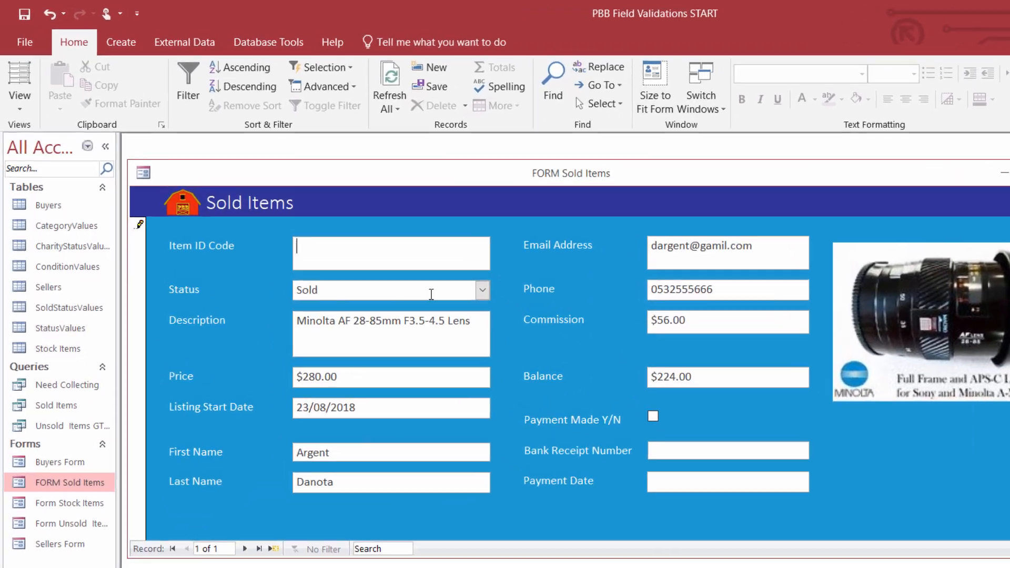
click(335, 228)
click(776, 492)
key(Escape)
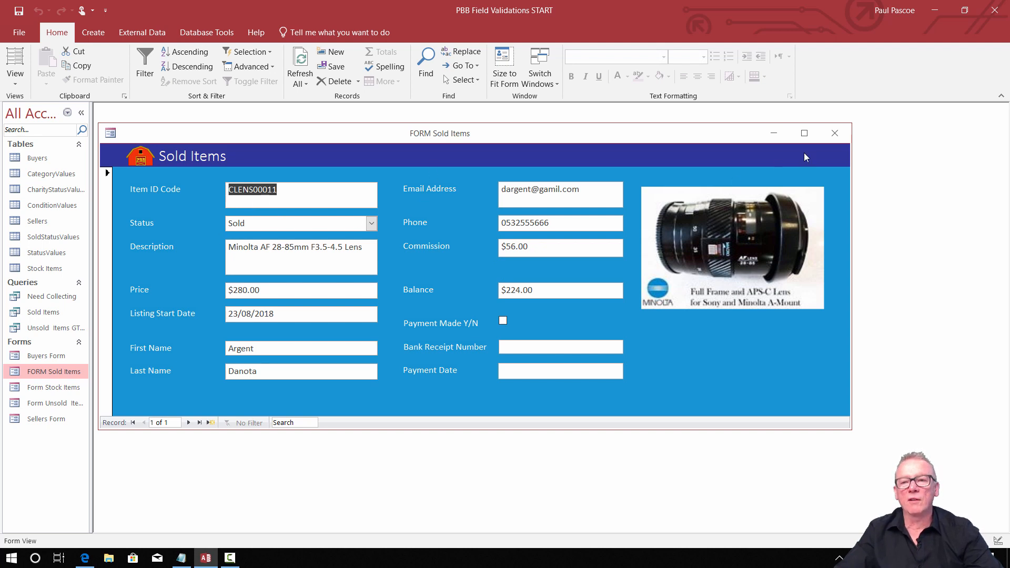
click(835, 133)
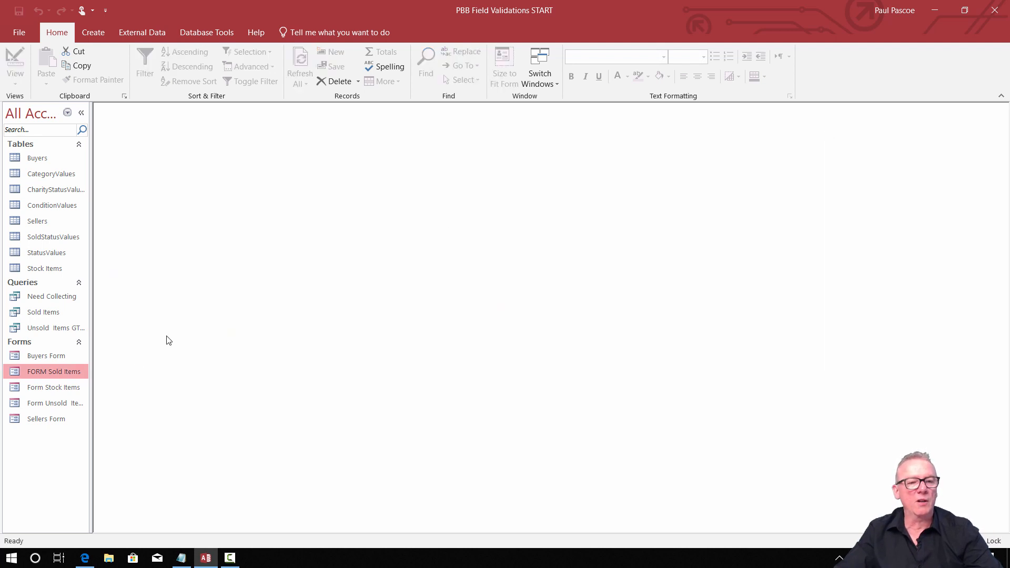
Test clearing the first record's Item ID Code in the Unsold Items form, dismiss the warning, cancel the edit and close the form.
double_click(52, 403)
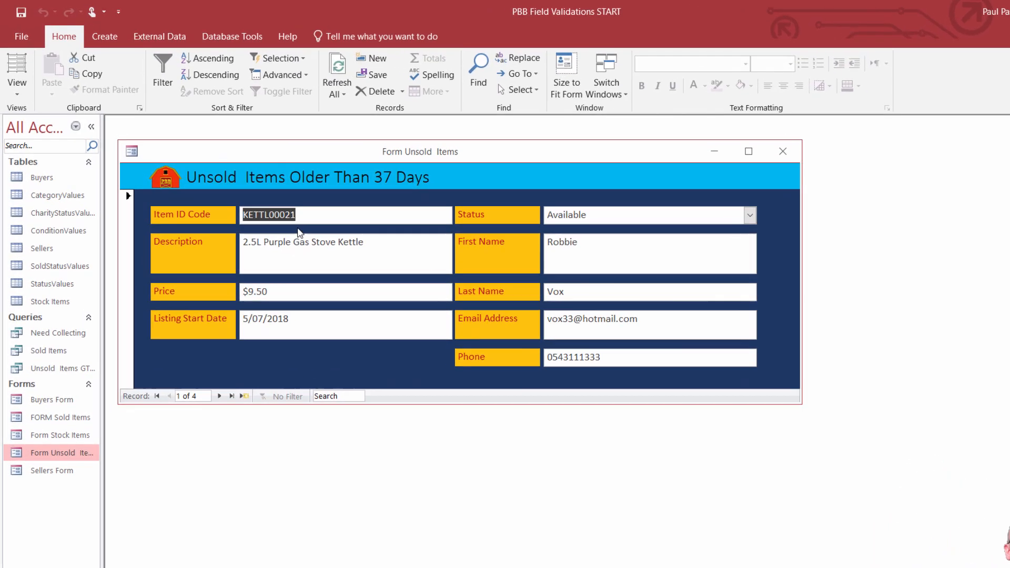
click(305, 212)
key(BackSpace)
key(BackSpace)
key(BackSpace)
key(BackSpace)
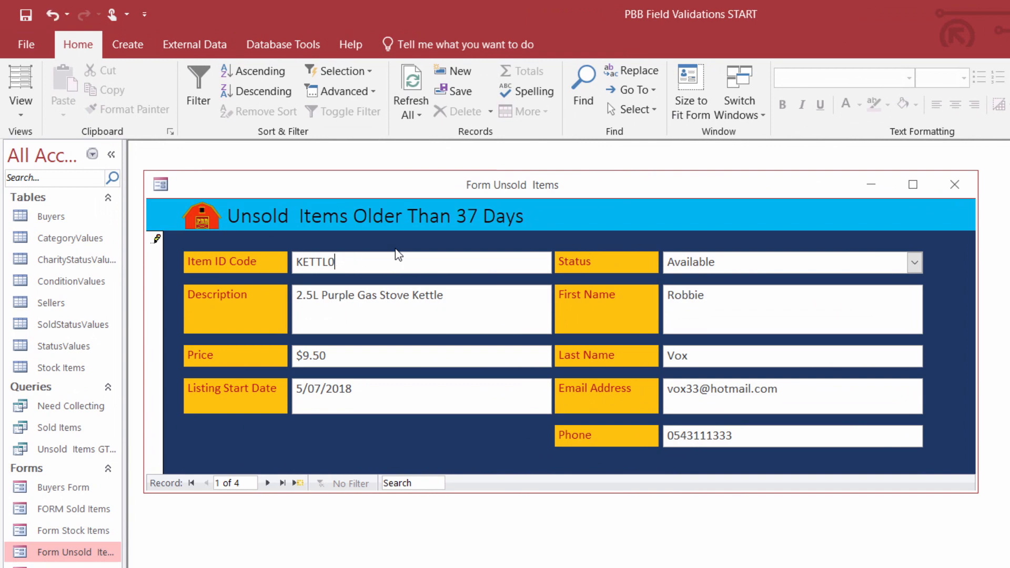
key(BackSpace)
key(BackSpace)
key(BackSpace)
key(BackSpace)
key(BackSpace)
key(BackSpace)
click(463, 311)
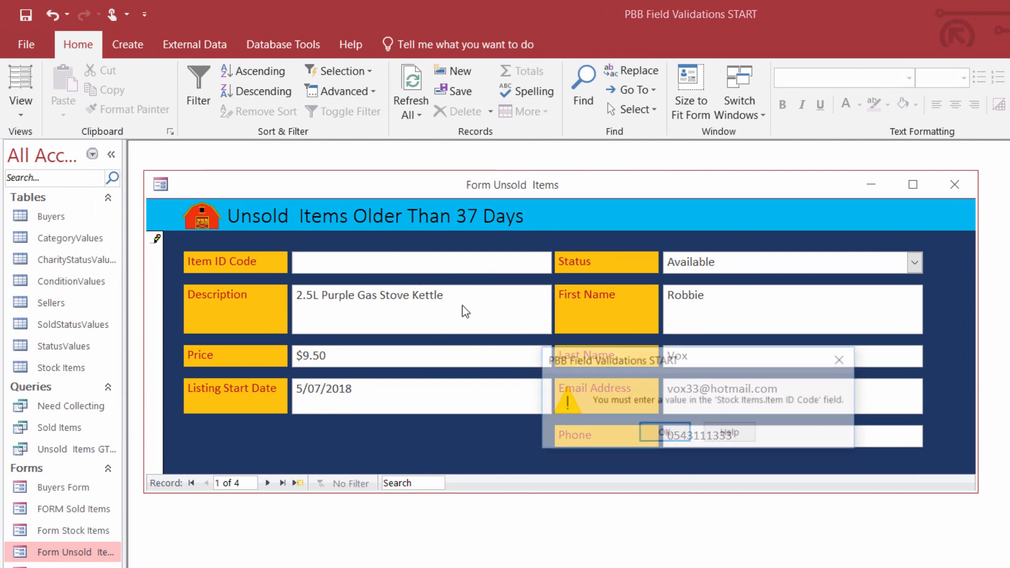
click(657, 433)
key(Escape)
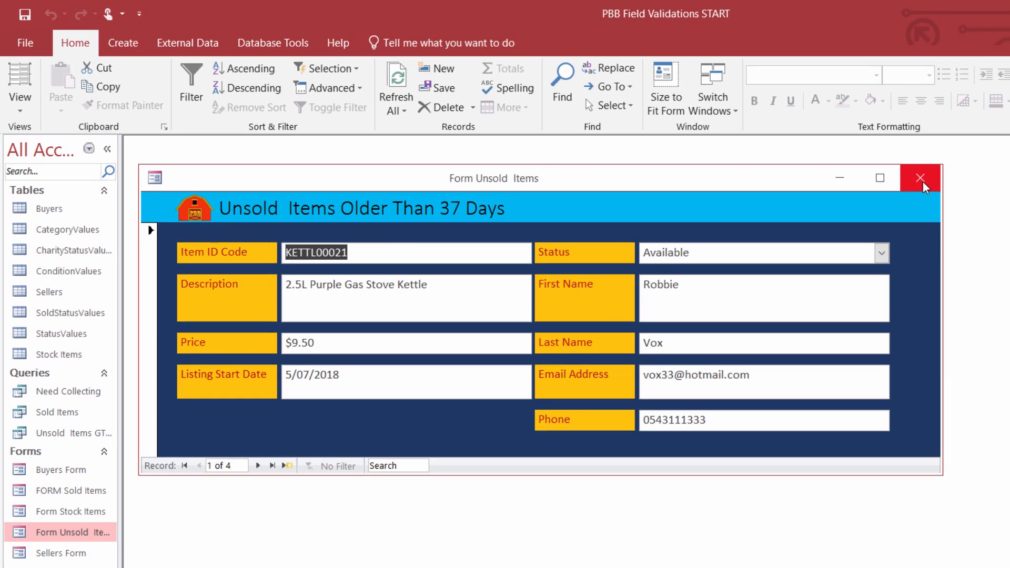
click(955, 185)
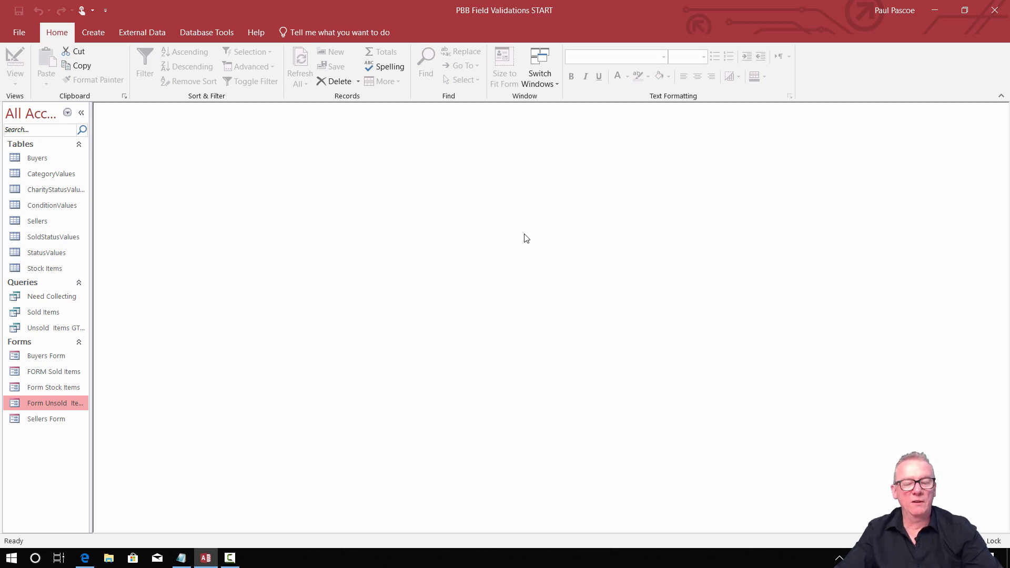
Switch to the lesson notes in Microsoft Edge and read the Number Range validation section for the Price field.
click(89, 558)
scroll(895, 239, down, 15)
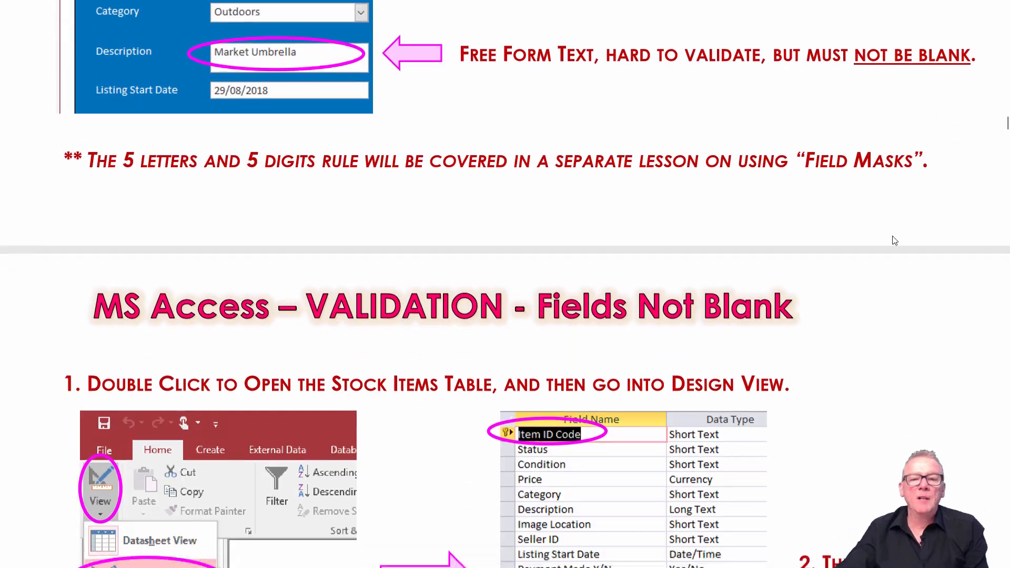
scroll(899, 244, down, 20)
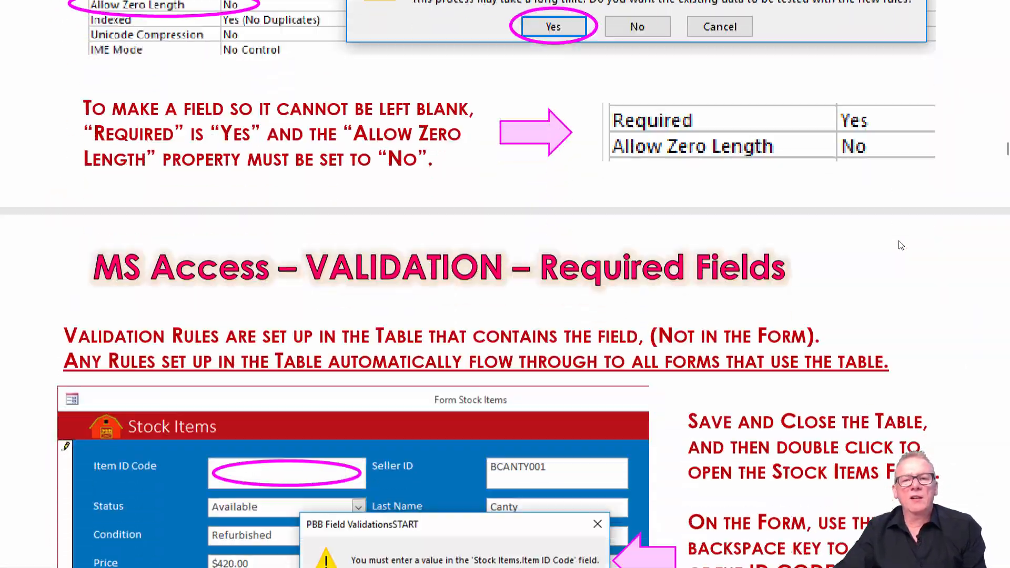
scroll(901, 245, down, 20)
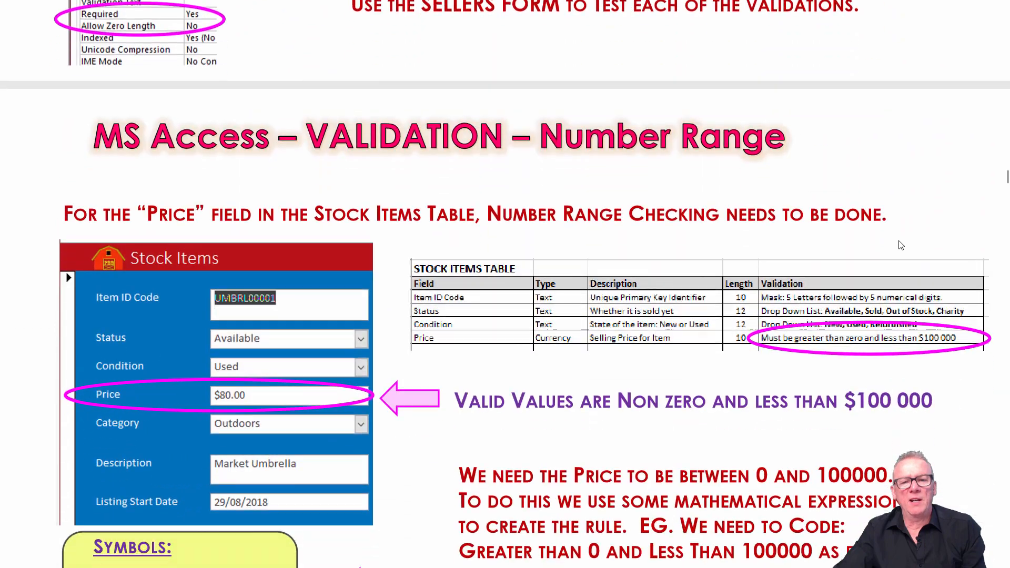
scroll(900, 245, up, 8)
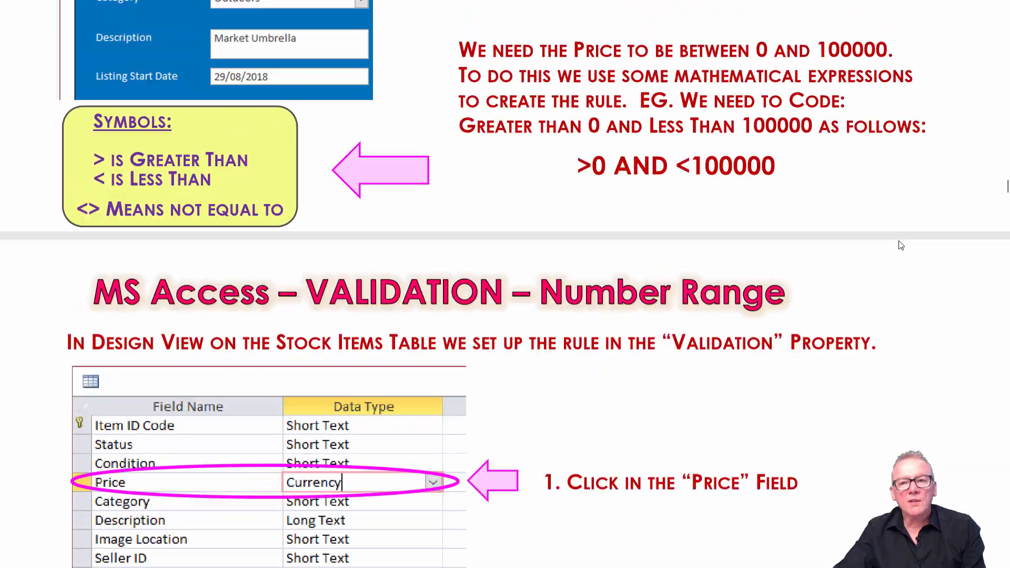
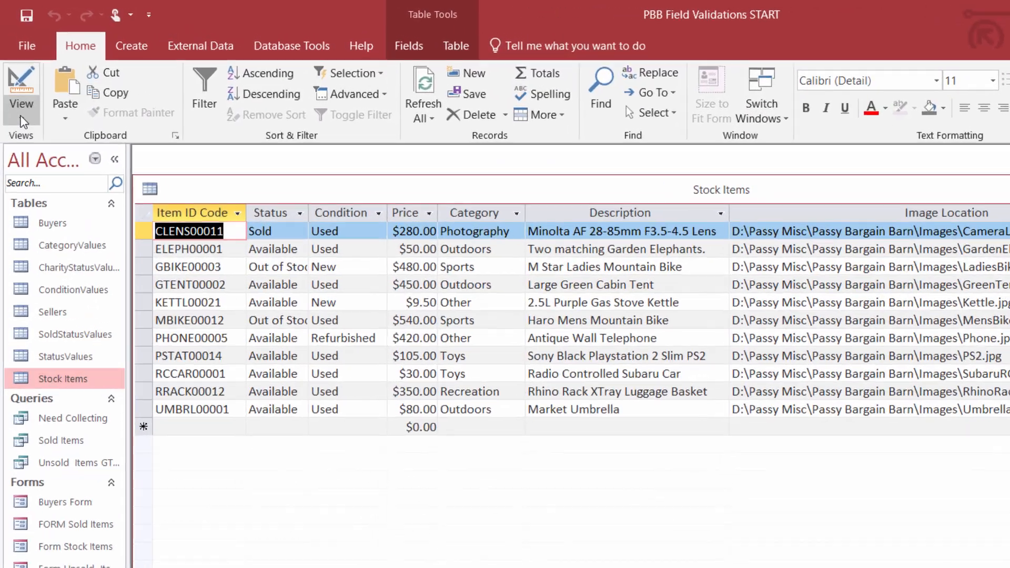
In the Stock Items table's Design View, set the Price validation rule to >0 And <100000 and save, agreeing to test existing data.
click(14, 81)
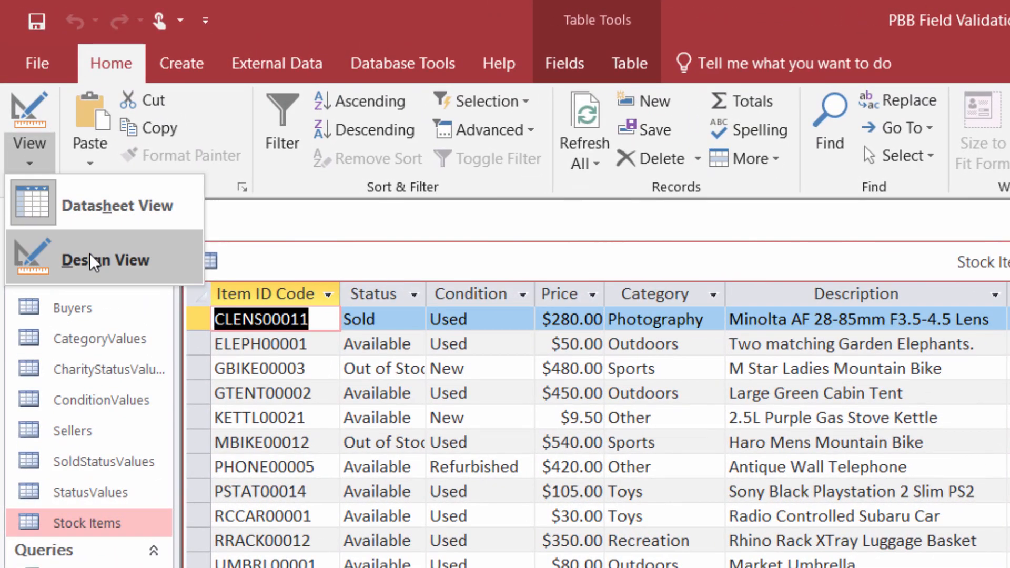
click(89, 252)
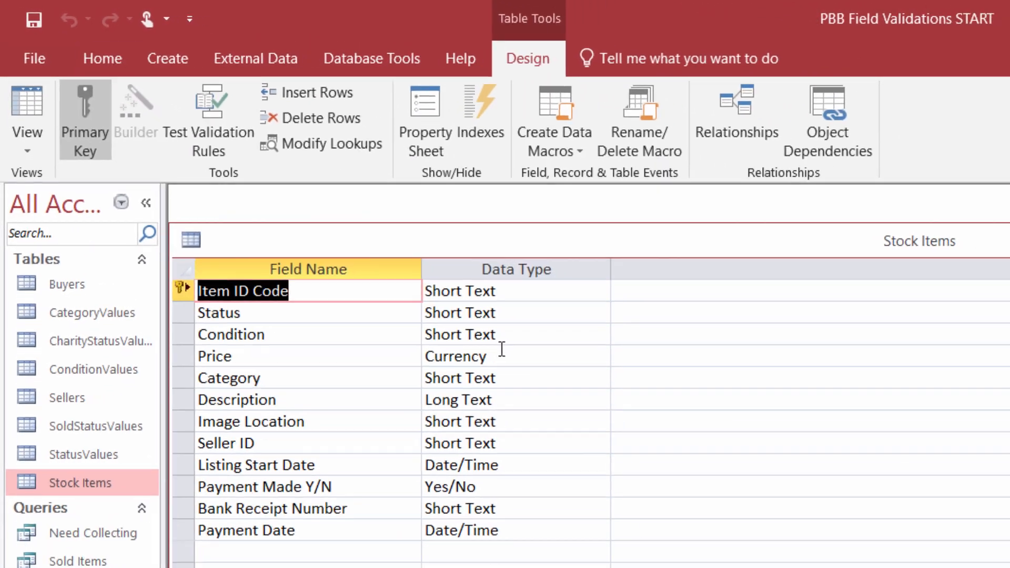
click(516, 382)
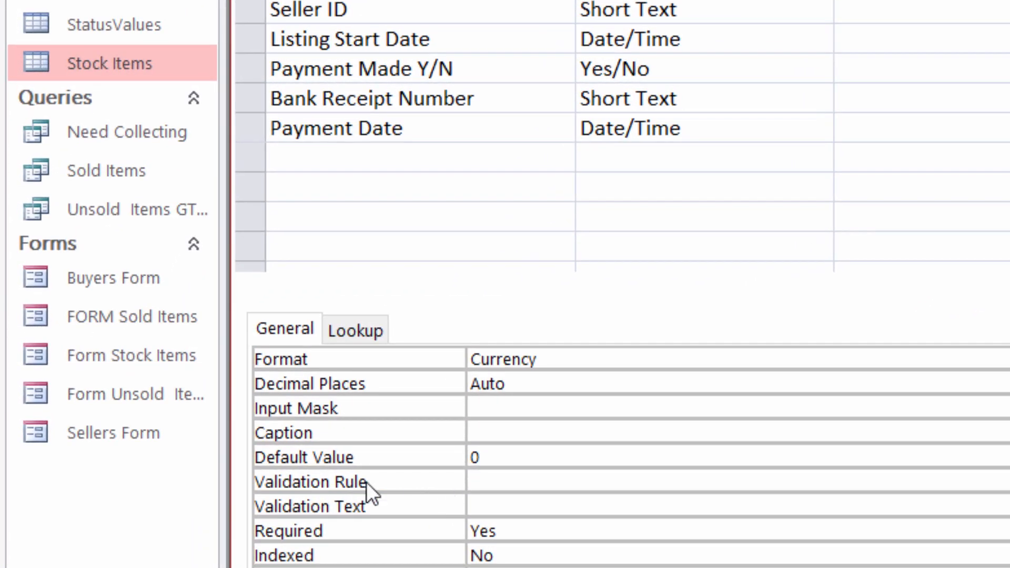
click(489, 480)
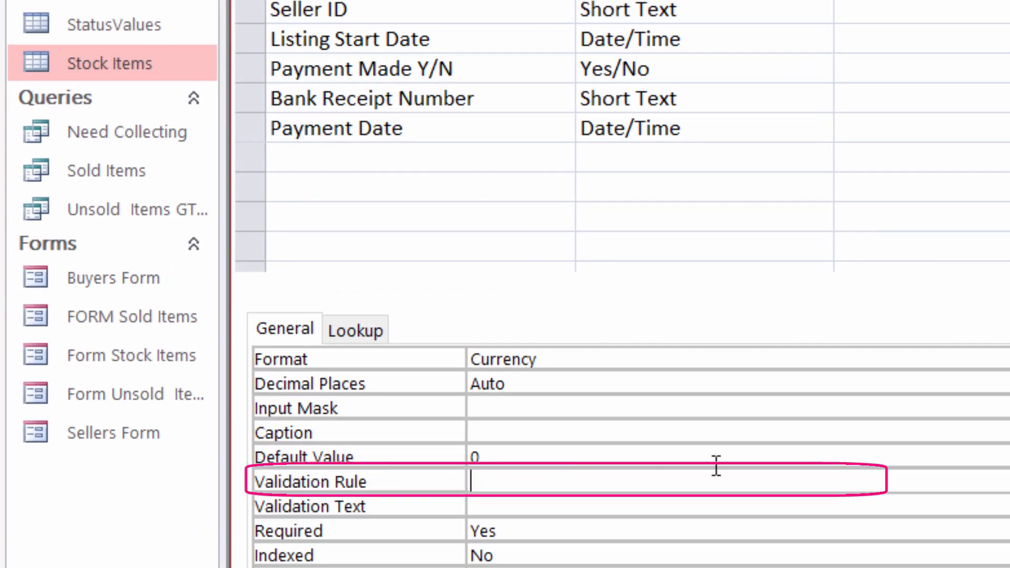
text(>0 AND <100000)
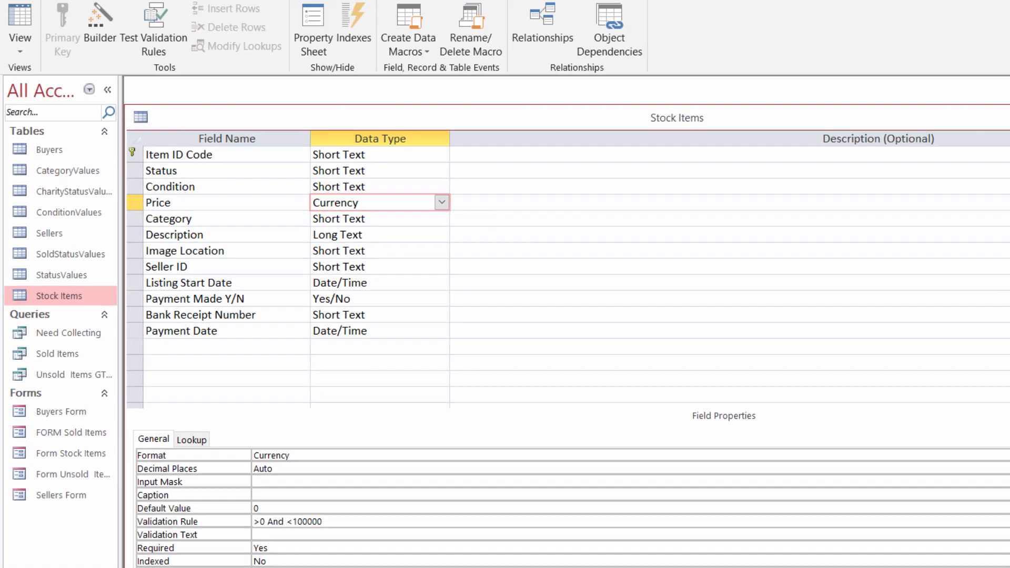
key(ctrl+s)
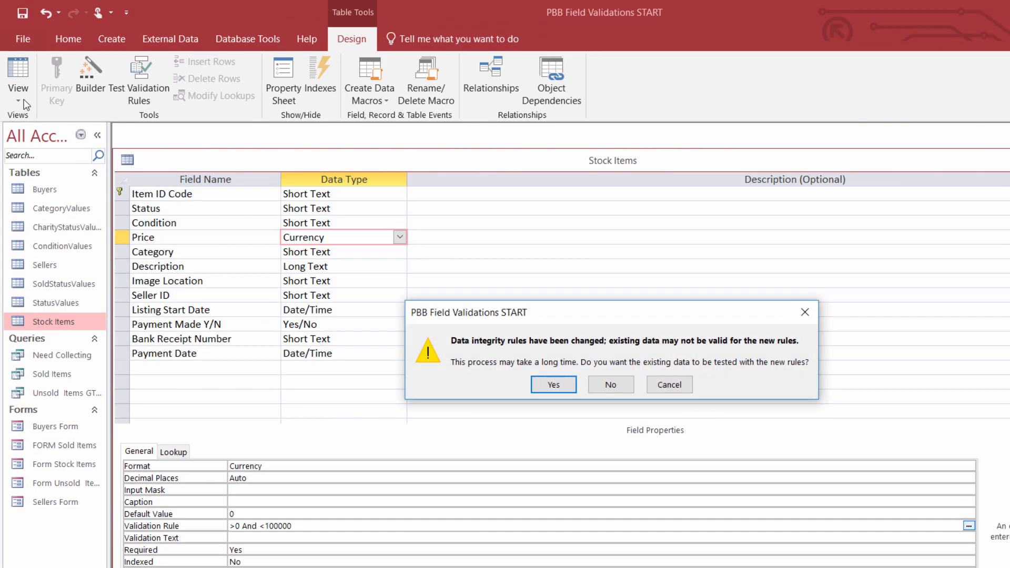
click(553, 384)
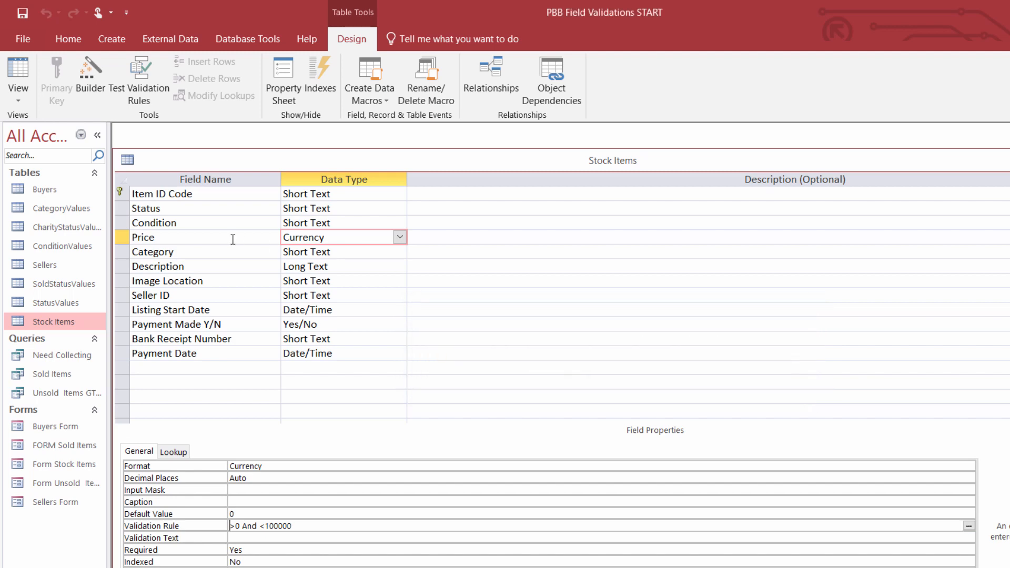
Test the price rule in Datasheet View by entering 0 as the first record's Price, and dismiss the validation warning.
click(22, 99)
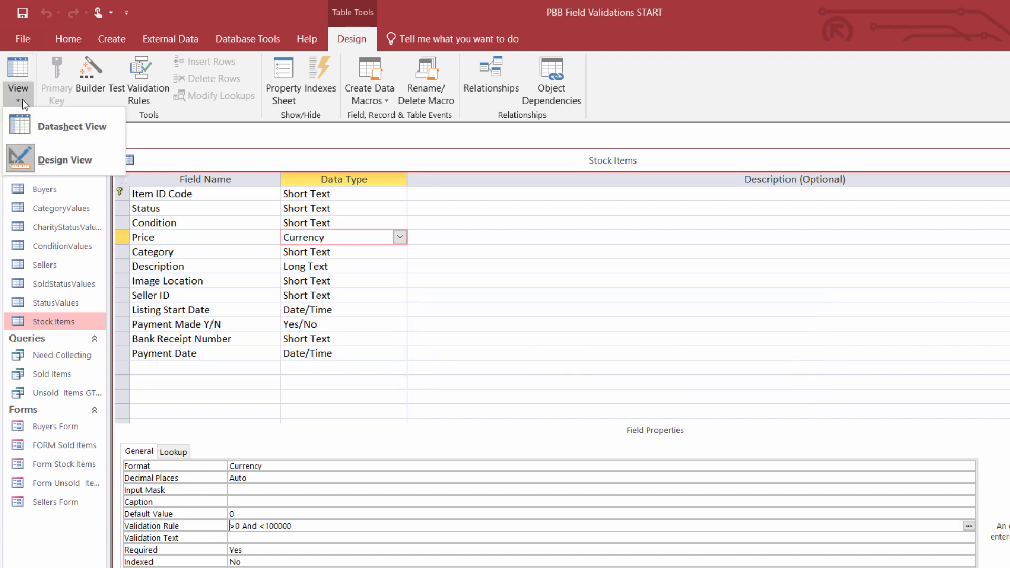
click(37, 127)
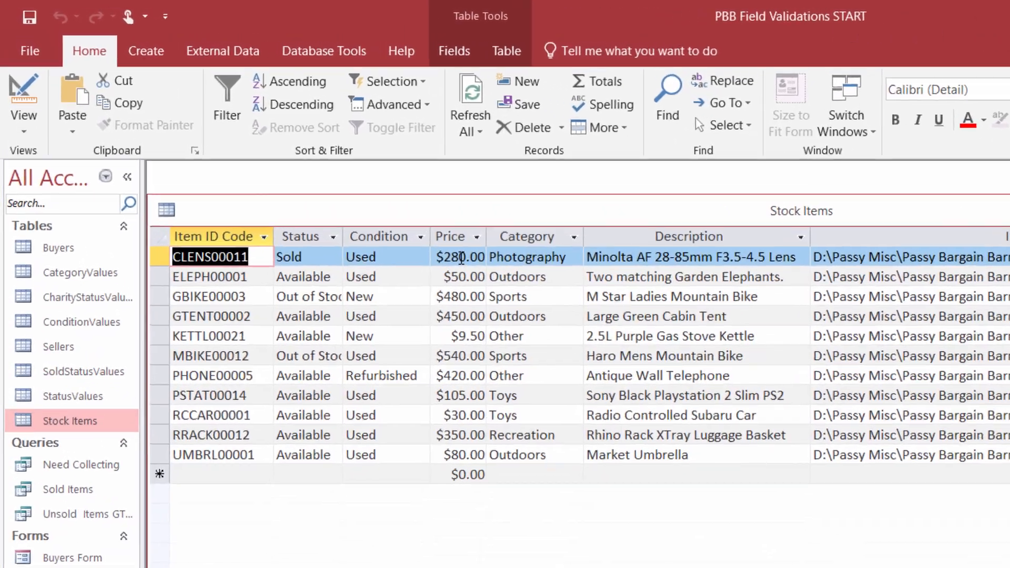
click(350, 197)
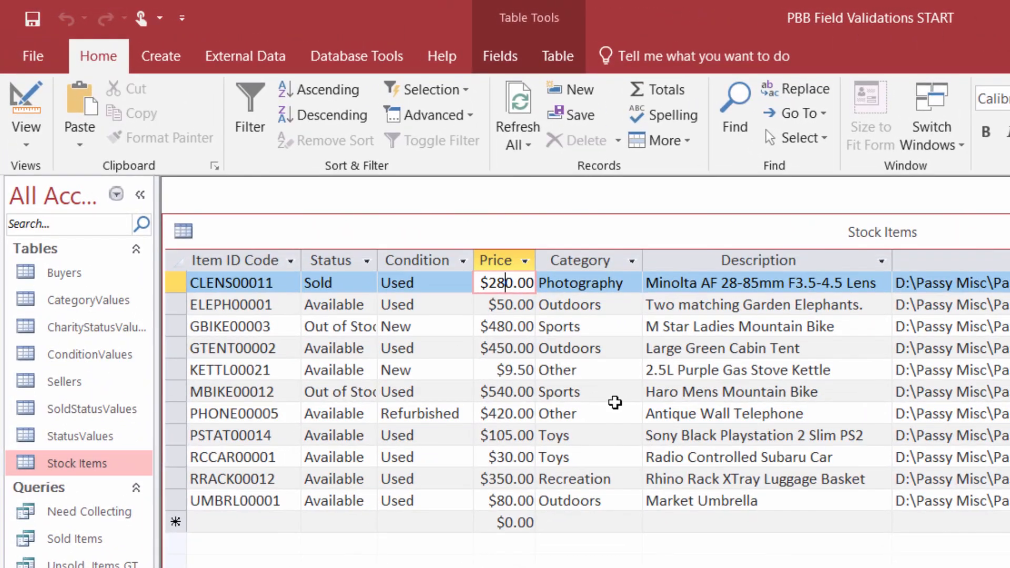
text(0)
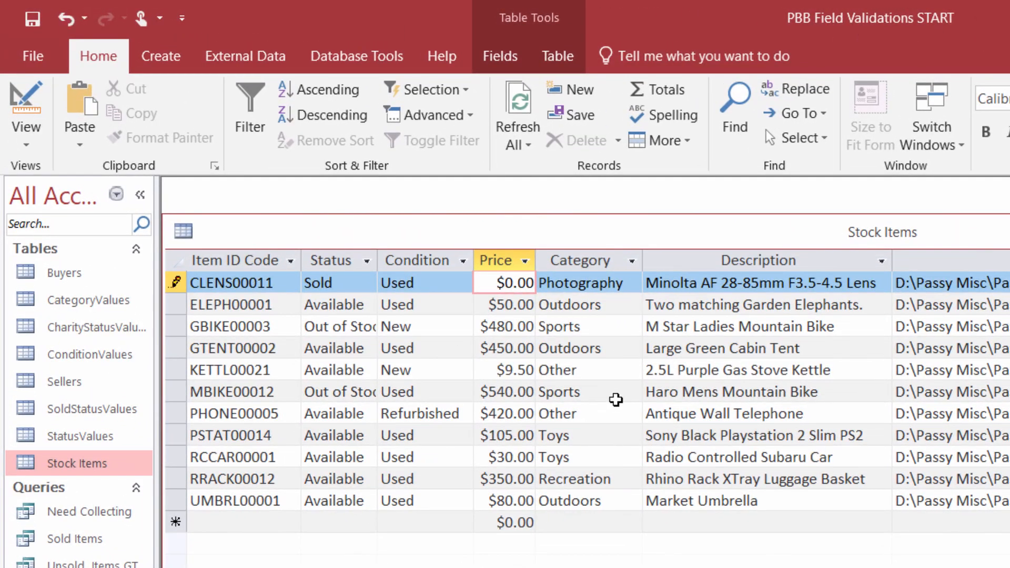
key(Return)
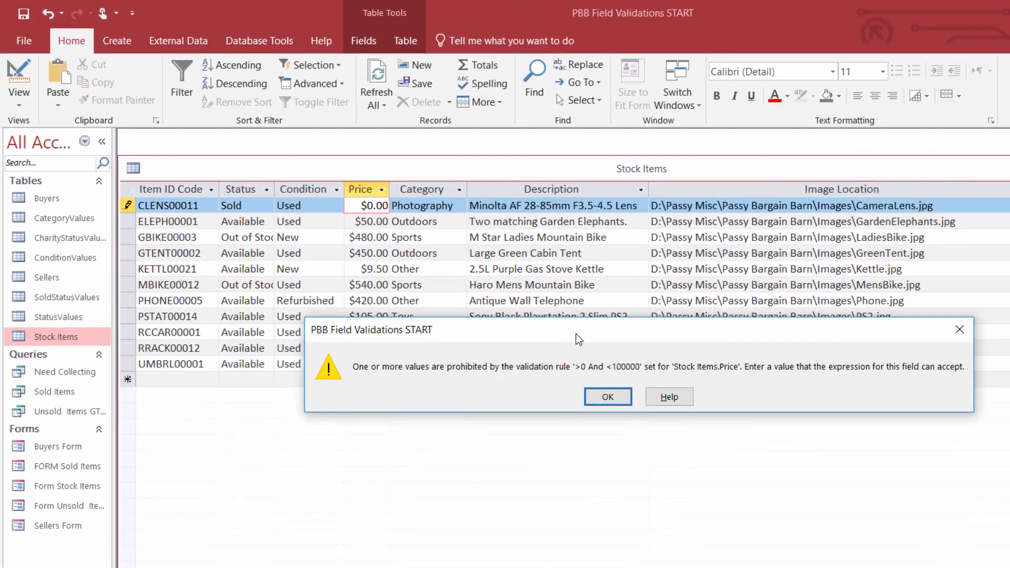
drag(576, 332, 673, 177)
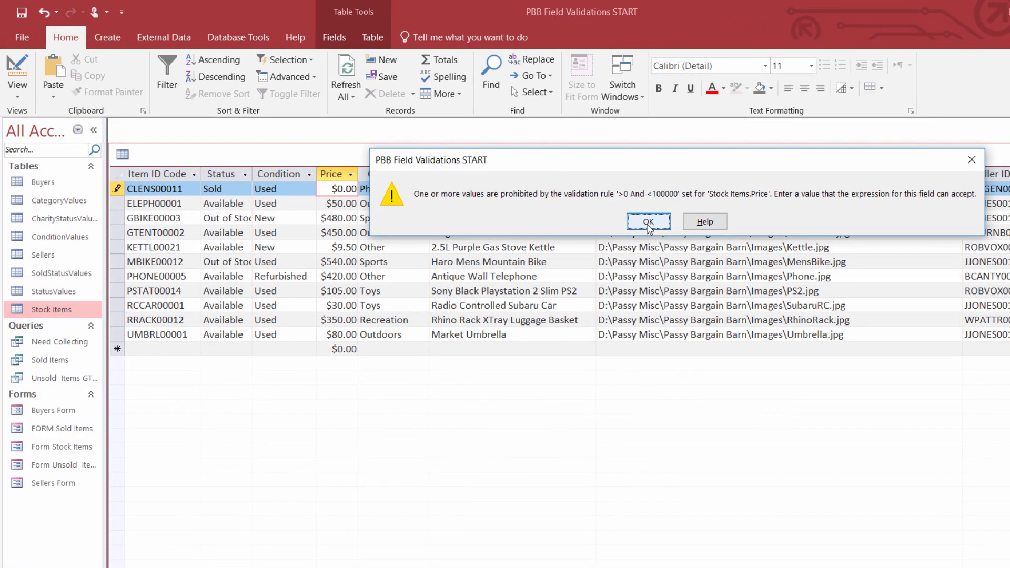
click(648, 223)
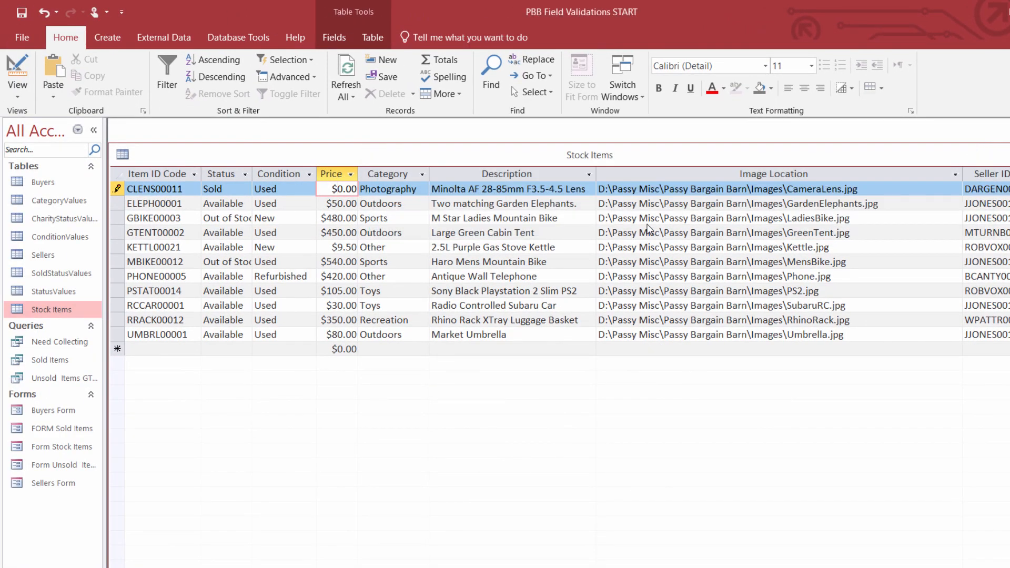
Cancel the first record's Price edit and start editing the Price field's Validation Text in the Stock Items table's Design View.
key(Escape)
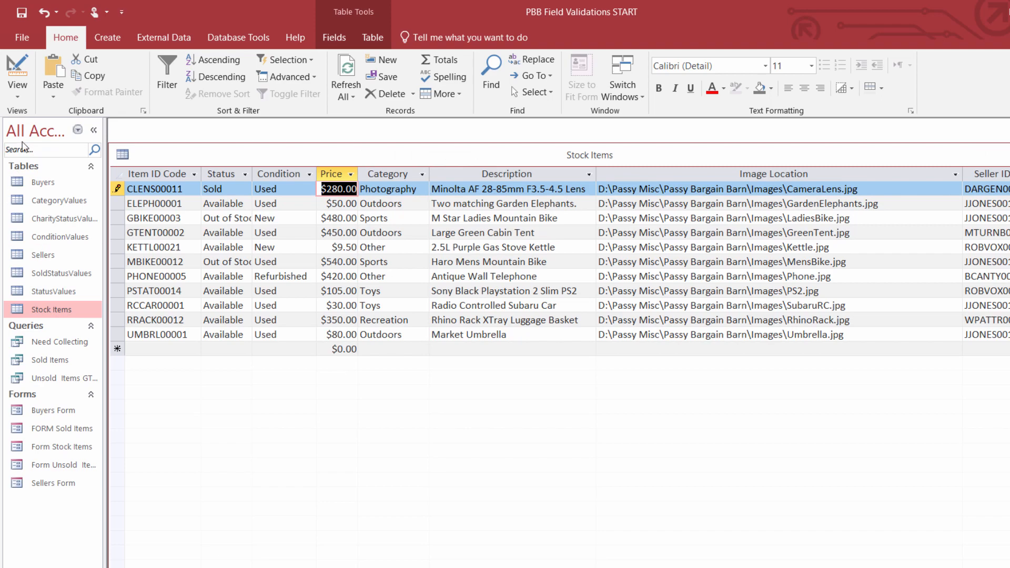
click(18, 95)
click(50, 152)
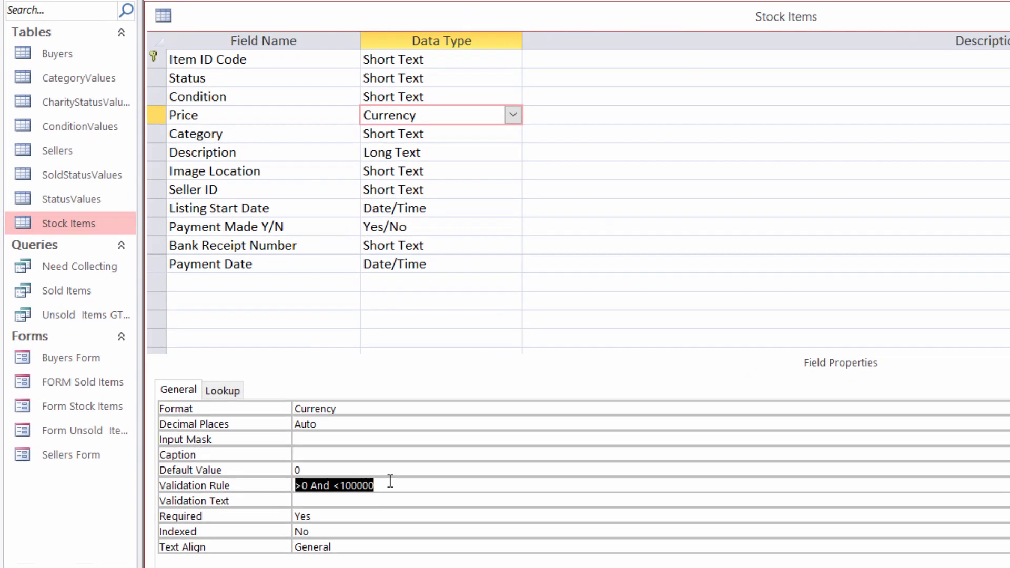
click(280, 507)
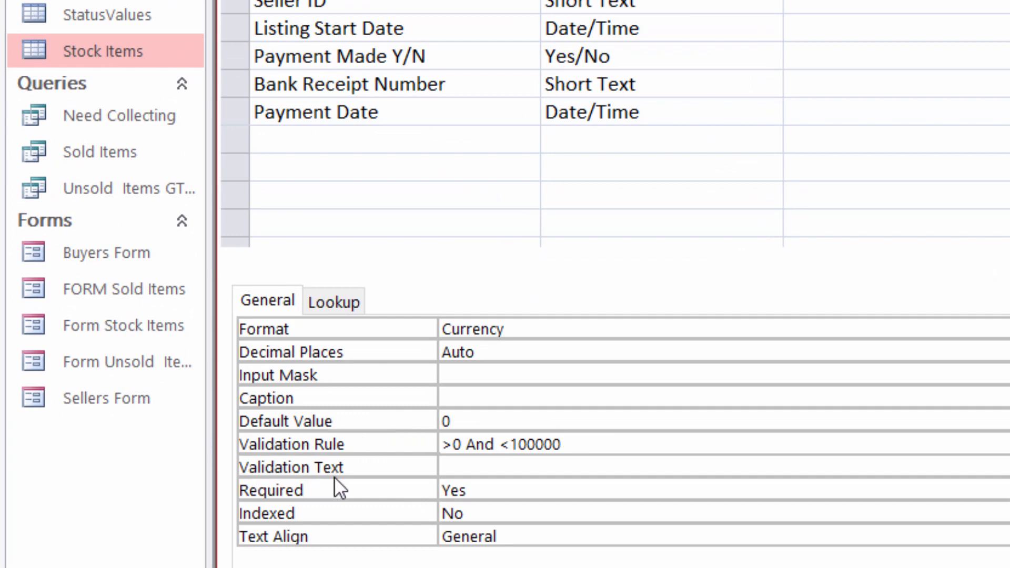
click(441, 466)
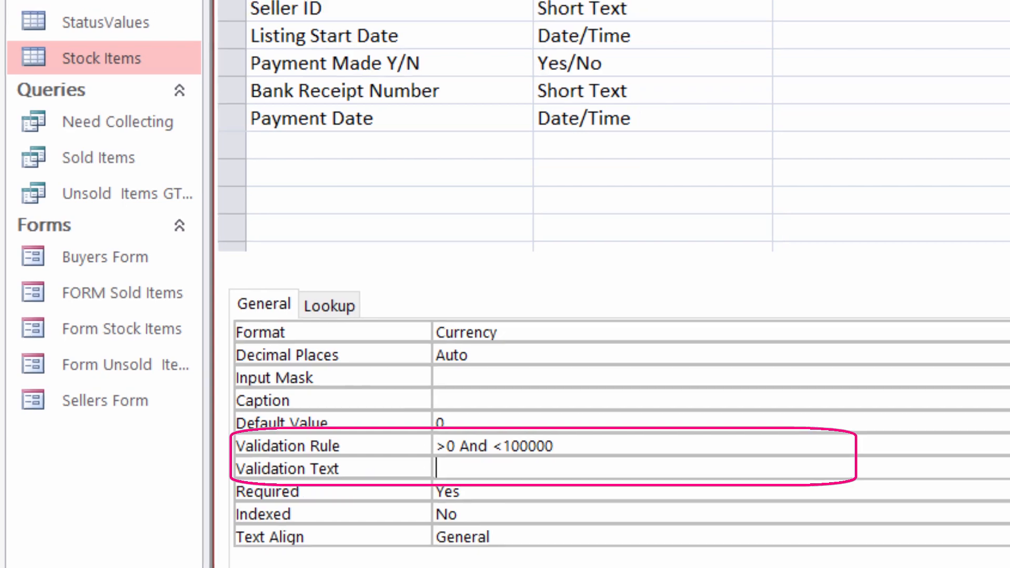
Switch to Notepad and copy "PRICE must be GREATER THAN $0.00 and must be LESS THAN $100 000. Please Re-enter the Price.".
key(alt+Tab)
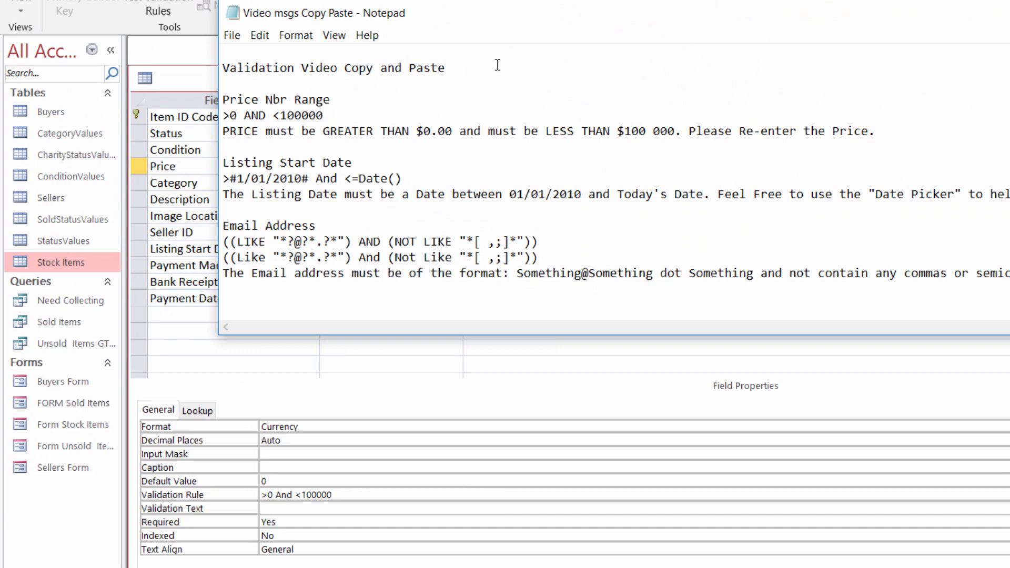
double_click(227, 130)
click(452, 120)
drag(452, 119, 570, 142)
drag(710, 141, 903, 129)
key(ctrl+c)
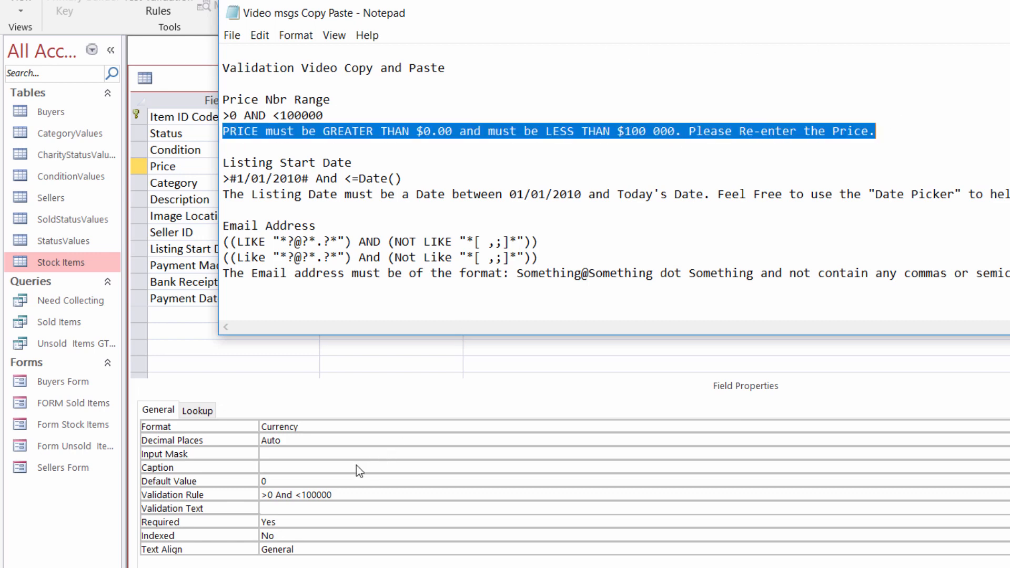
Paste the copied message as the Price field's Validation Text, then switch to Datasheet View, saving the table.
click(267, 509)
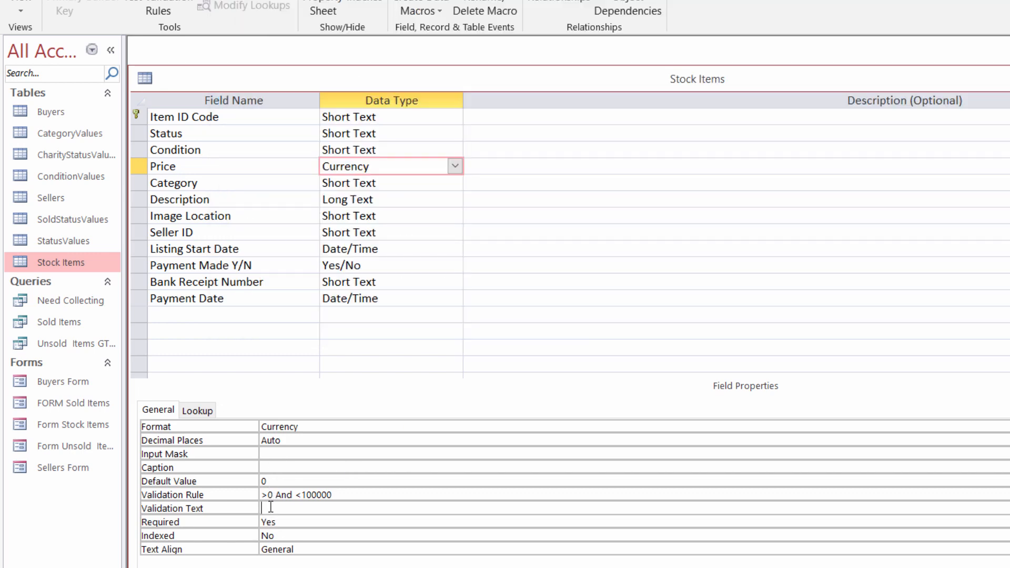
key(ctrl+v)
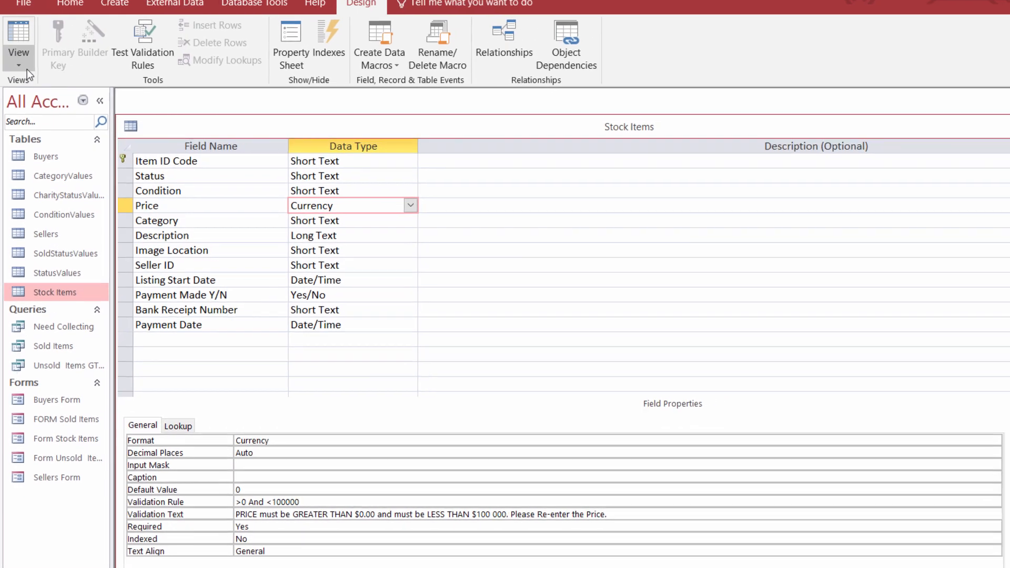
click(21, 9)
click(47, 125)
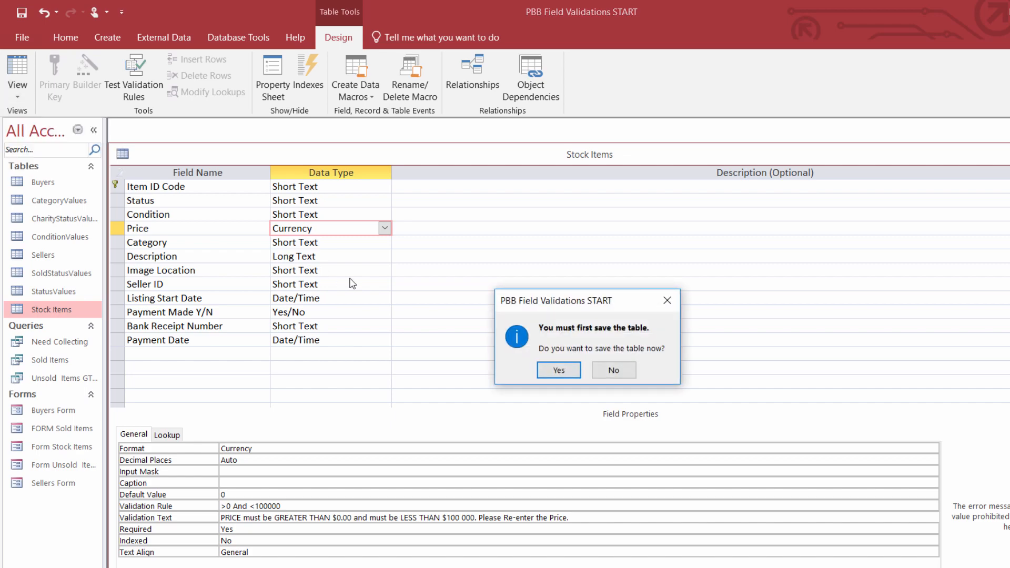
click(559, 370)
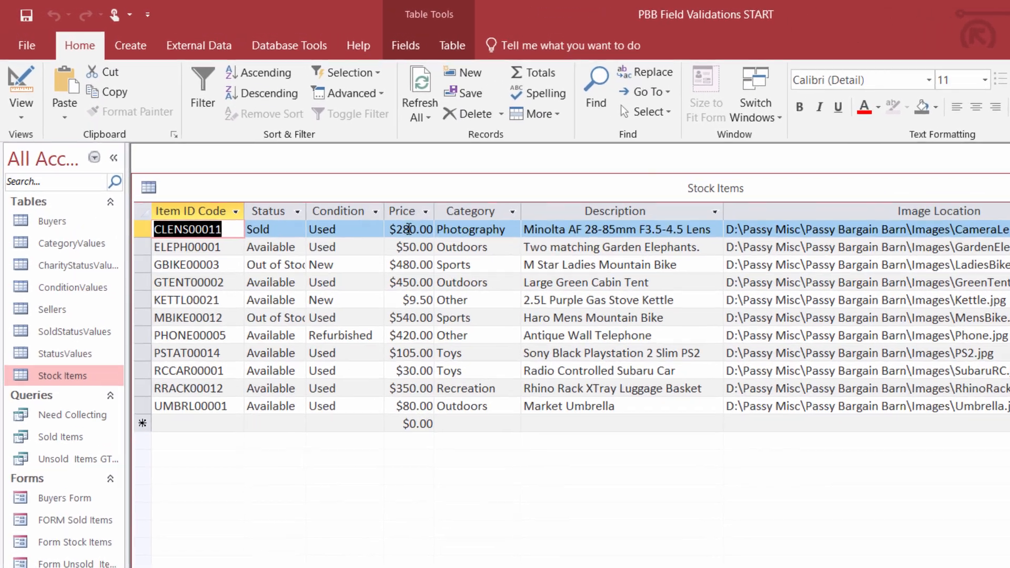
Test the custom price message by changing the first record's Price to 0.00, dismiss the warning and cancel the edit.
click(409, 229)
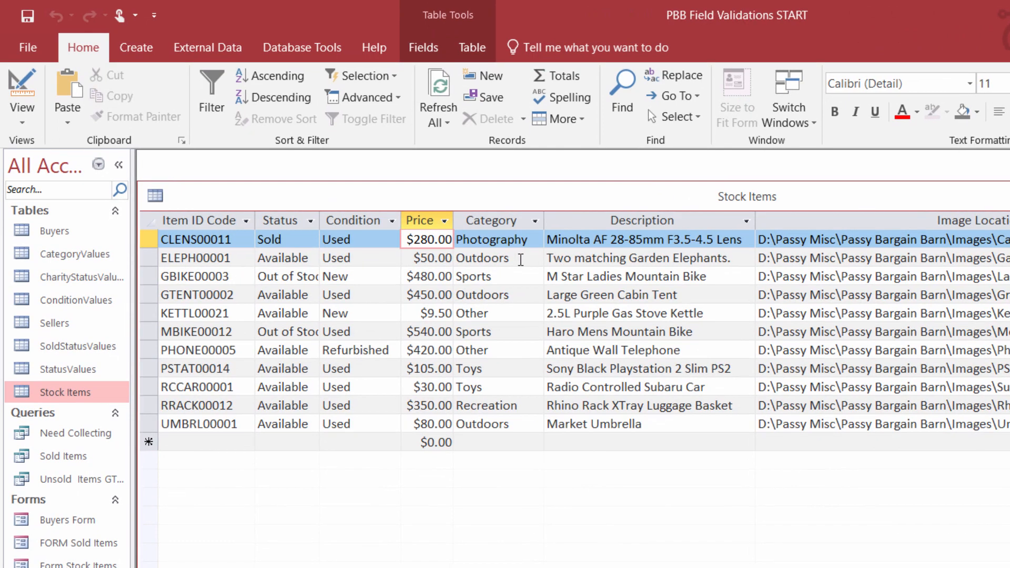
key(BackSpace)
key(BackSpace)
key(BackSpace)
click(521, 259)
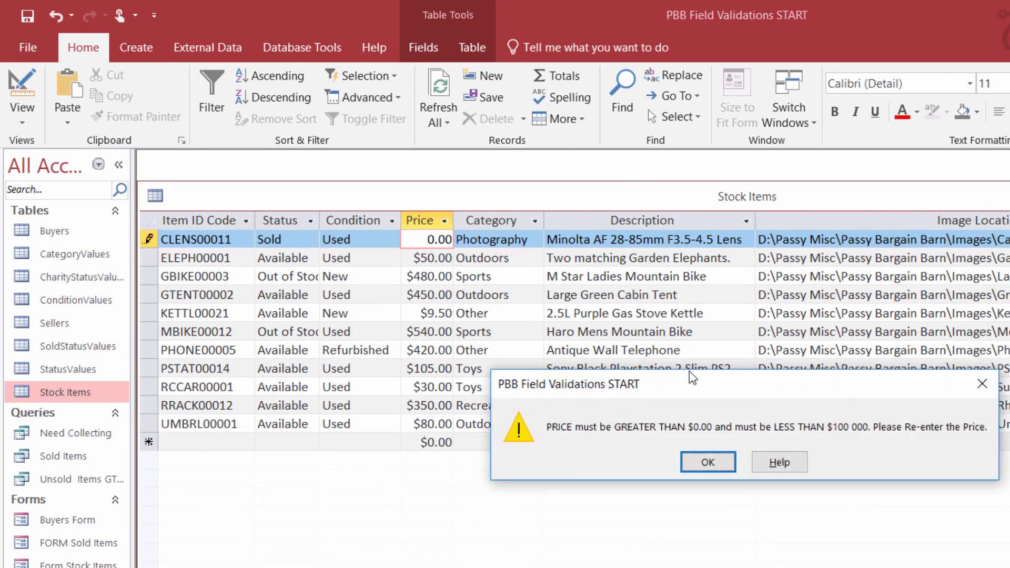
drag(689, 371, 692, 219)
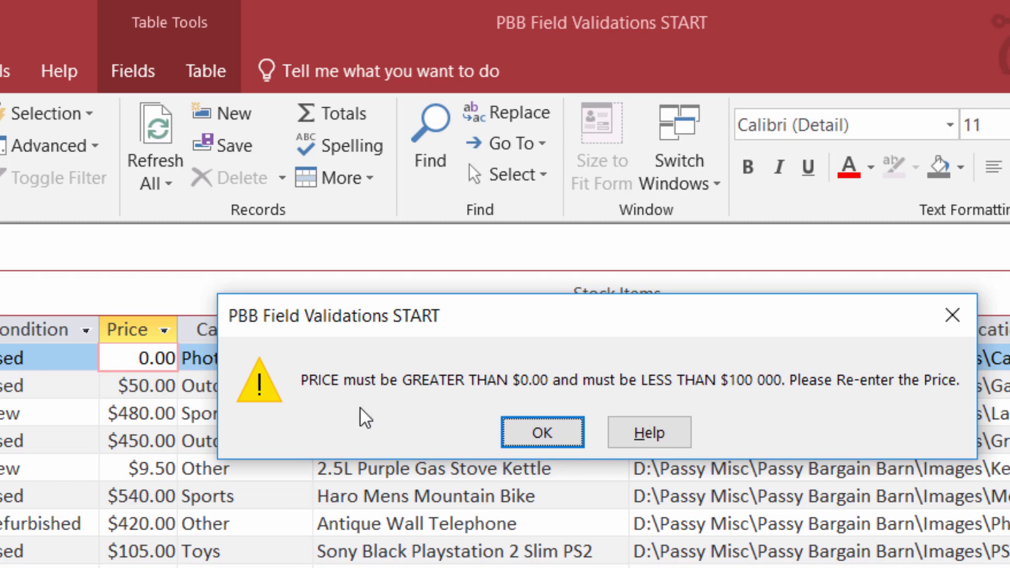
click(544, 440)
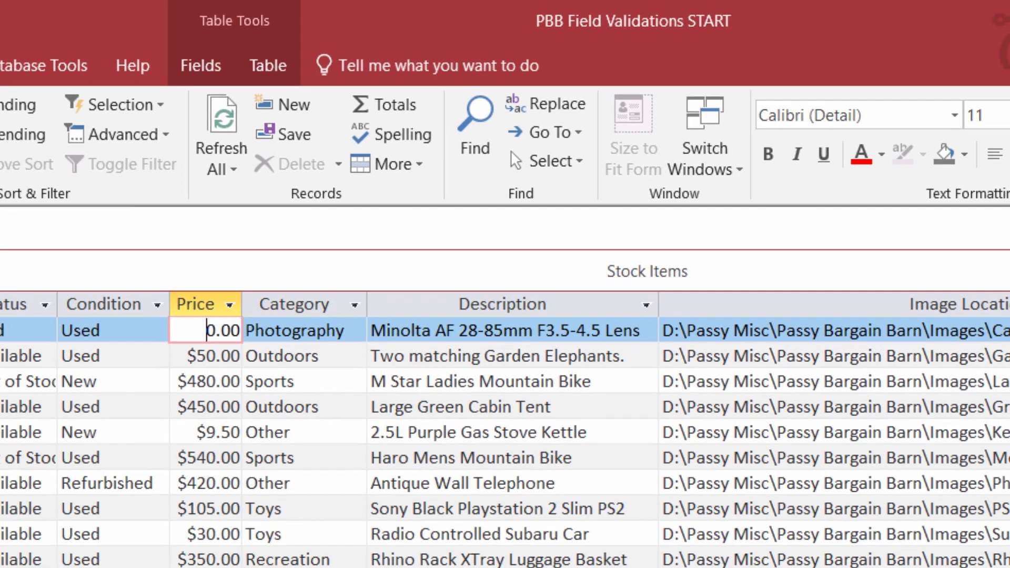
key(Escape)
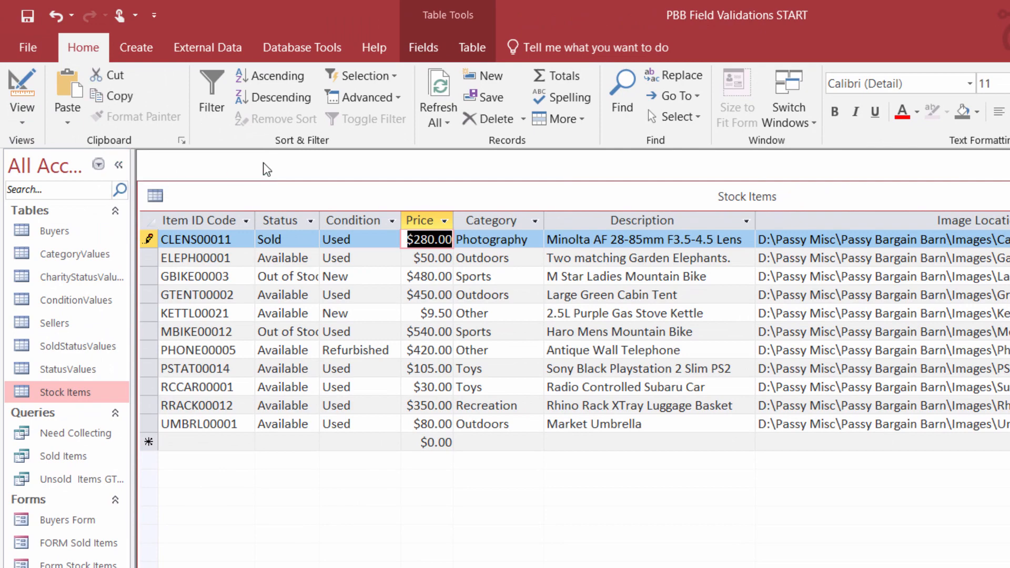
Return to Design View and try to add a line break before "Please" in the Price Validation Text through the Zoom box.
click(30, 112)
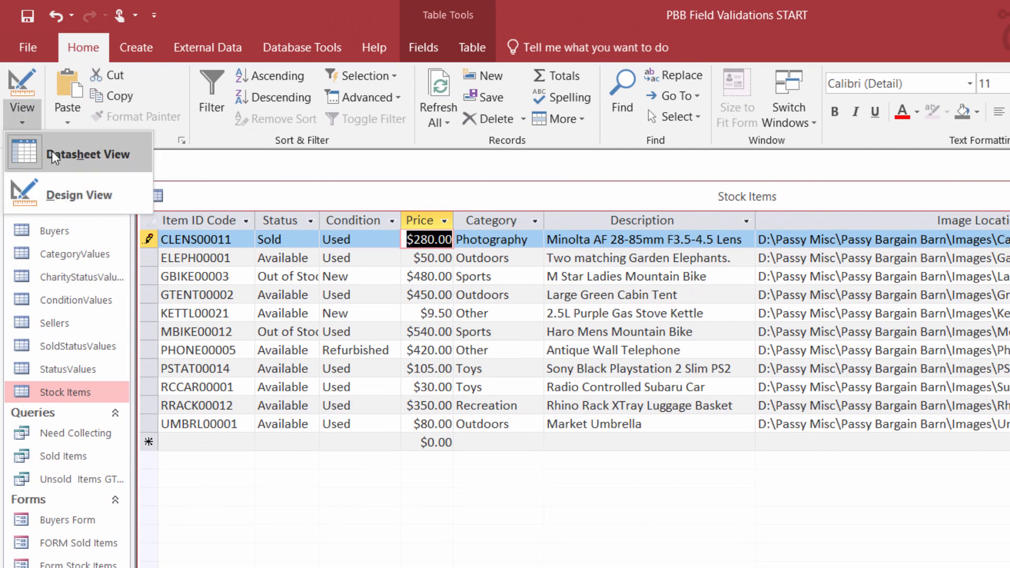
click(66, 195)
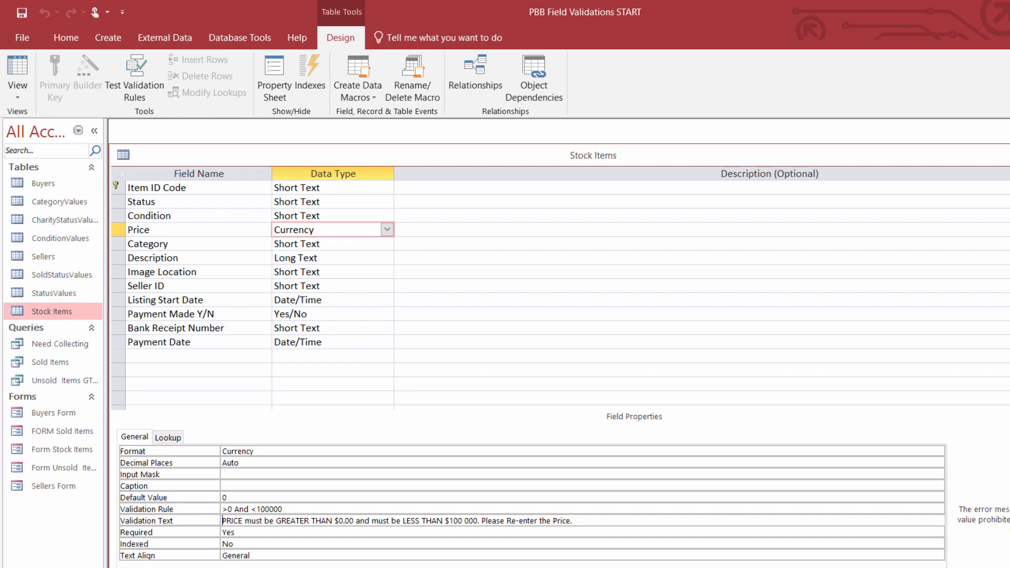
key(shift+F2)
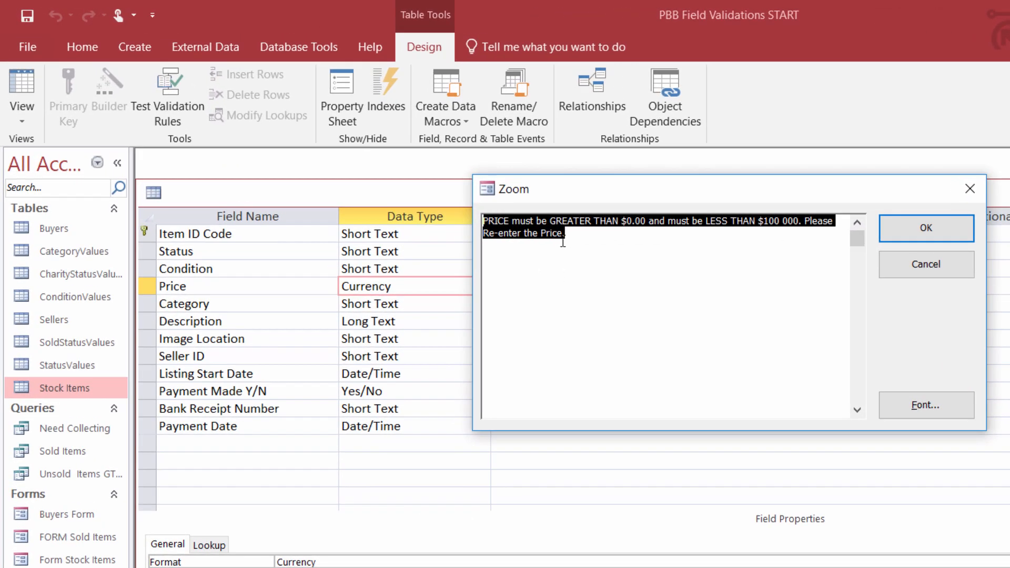
click(573, 242)
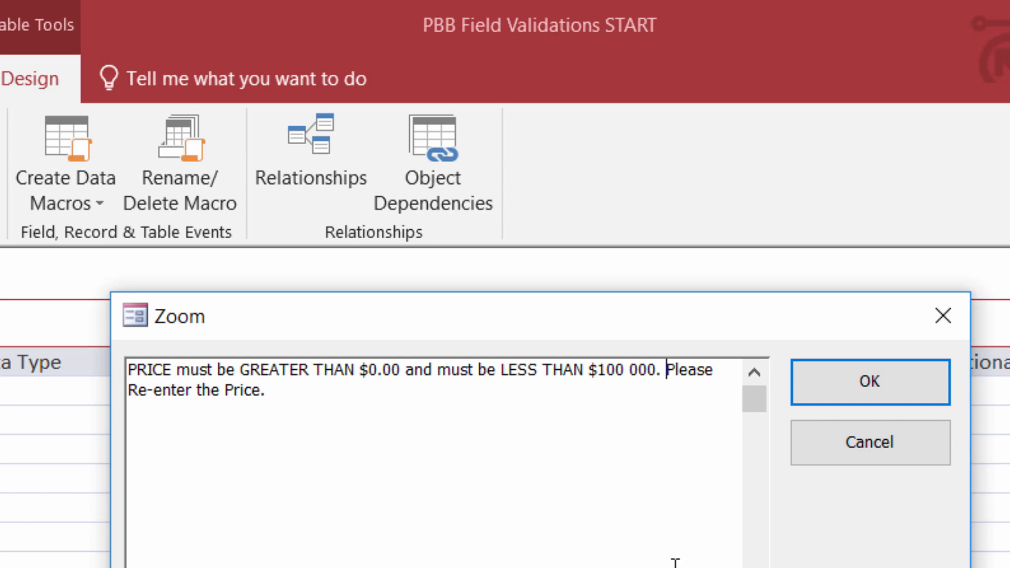
key(Return)
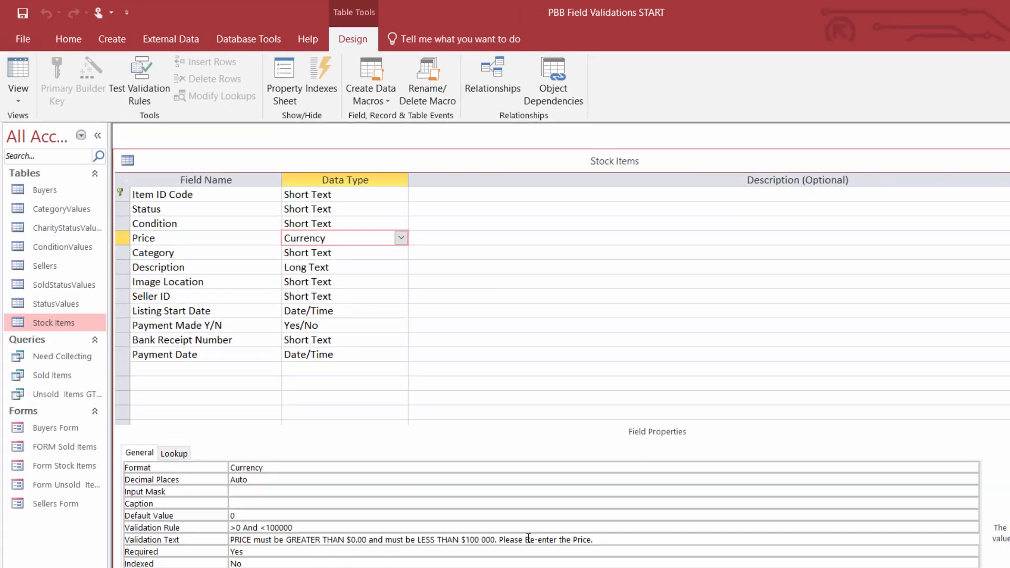
Insert a line break before "Please Re-enter the Price." directly in the Price field's Validation Text.
drag(481, 539, 493, 539)
click(500, 538)
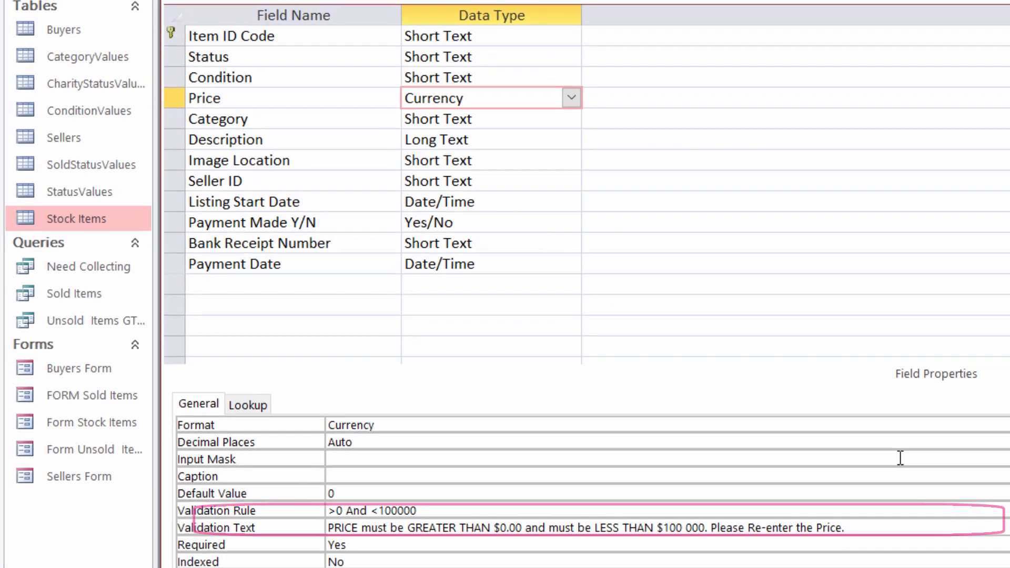
key(shift+Home)
key(BackSpace)
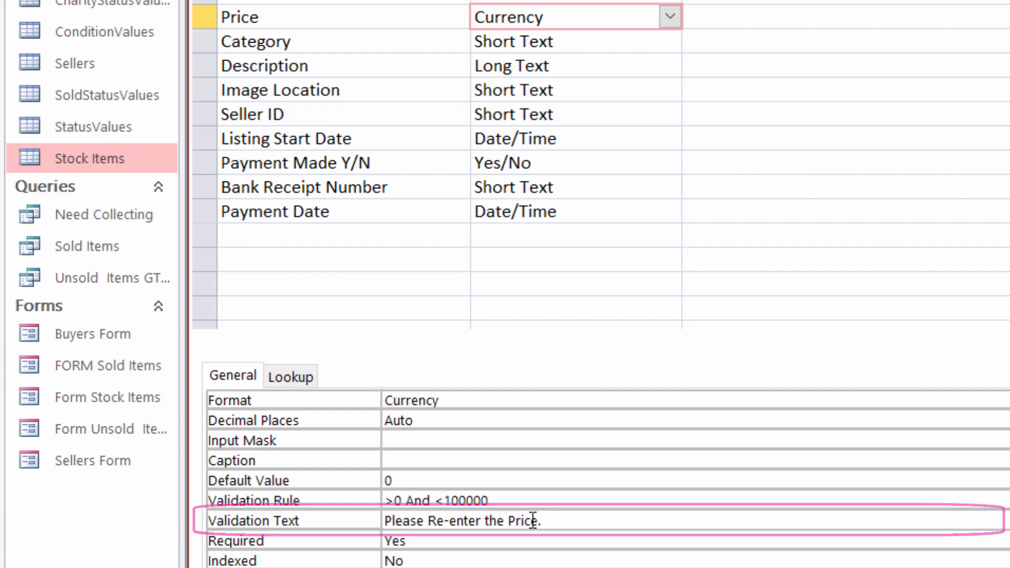
click(549, 523)
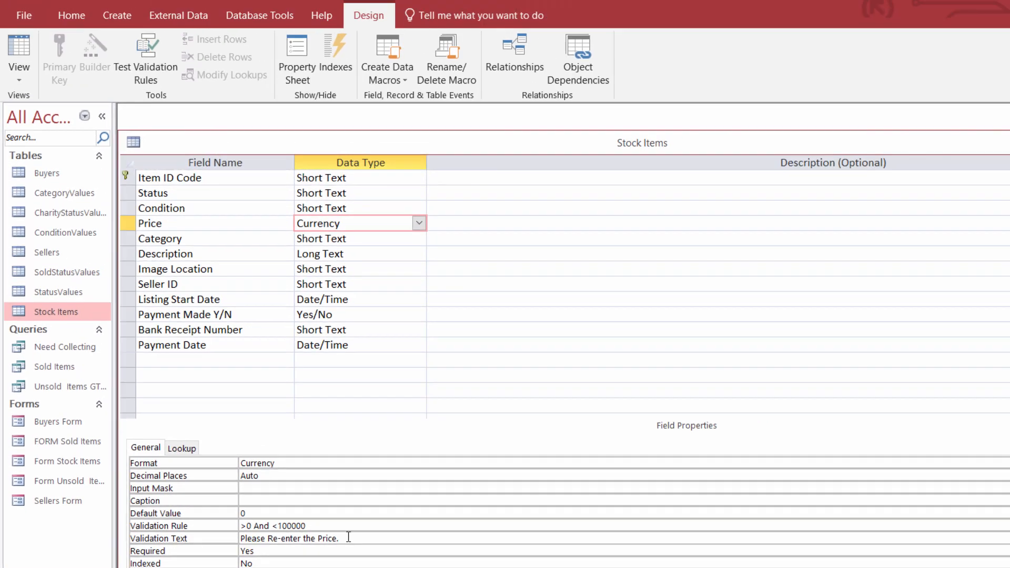
Check the full two-line Price Validation Text in the Zoom box and close it with the text accepted.
key(shift+F2)
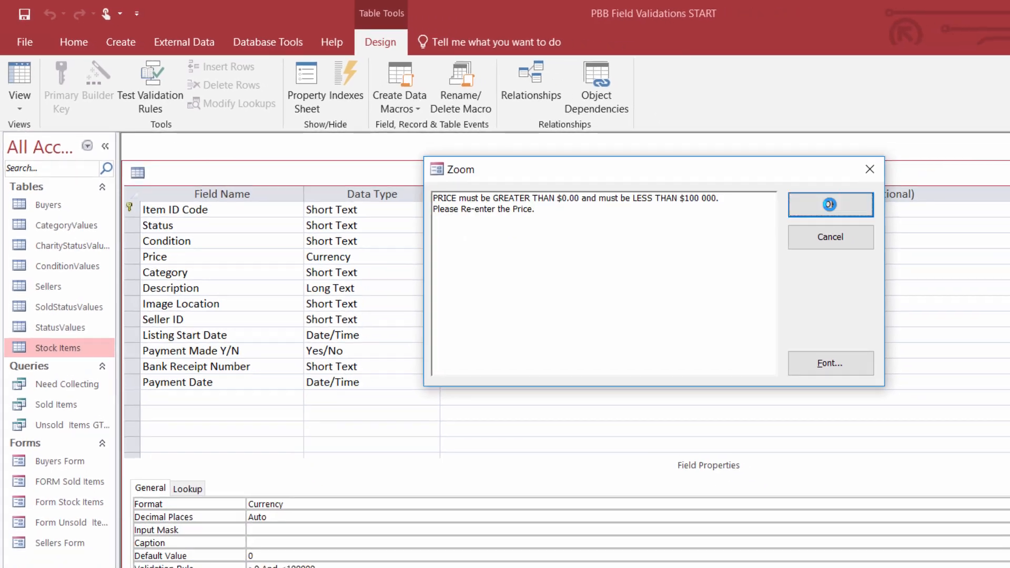
click(941, 232)
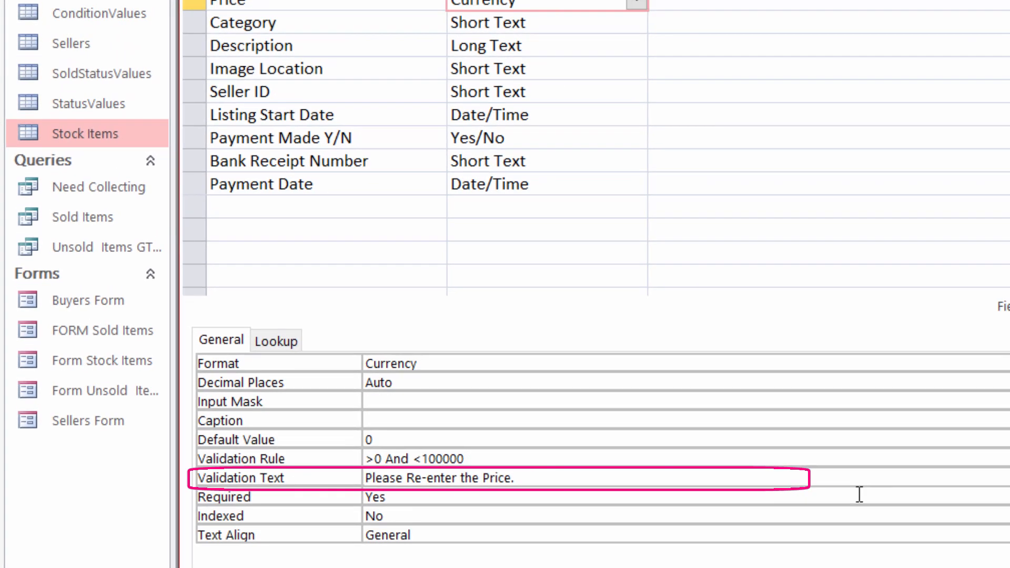
key(shift+F2)
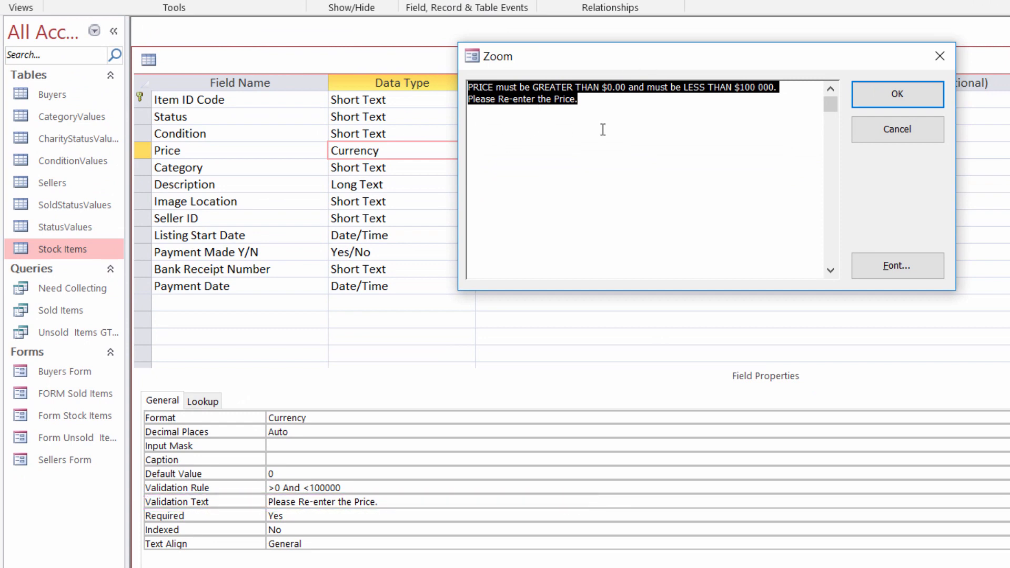
click(495, 155)
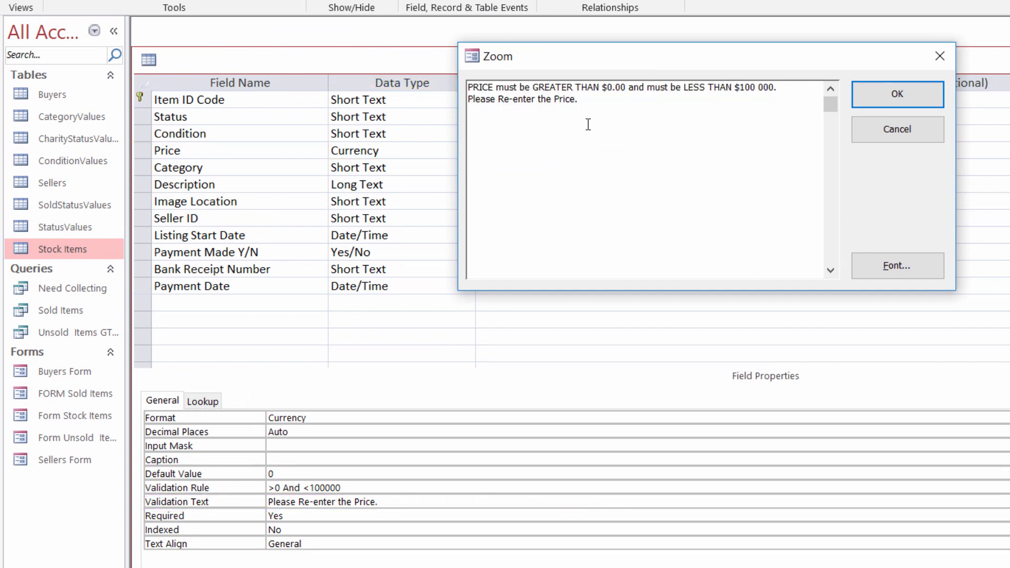
click(918, 100)
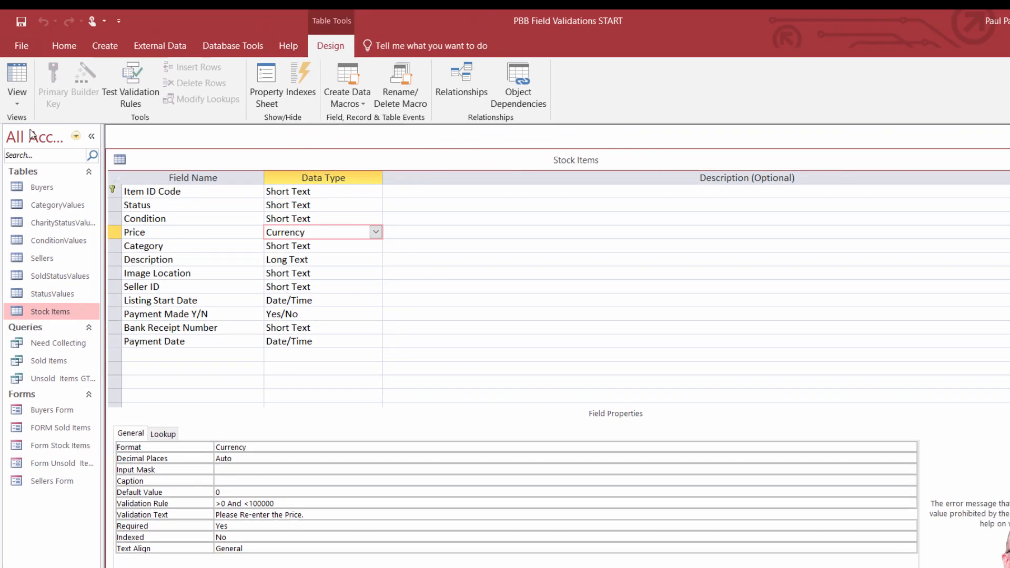
Save the table while switching to Datasheet View and widen the Price column.
click(21, 106)
click(42, 134)
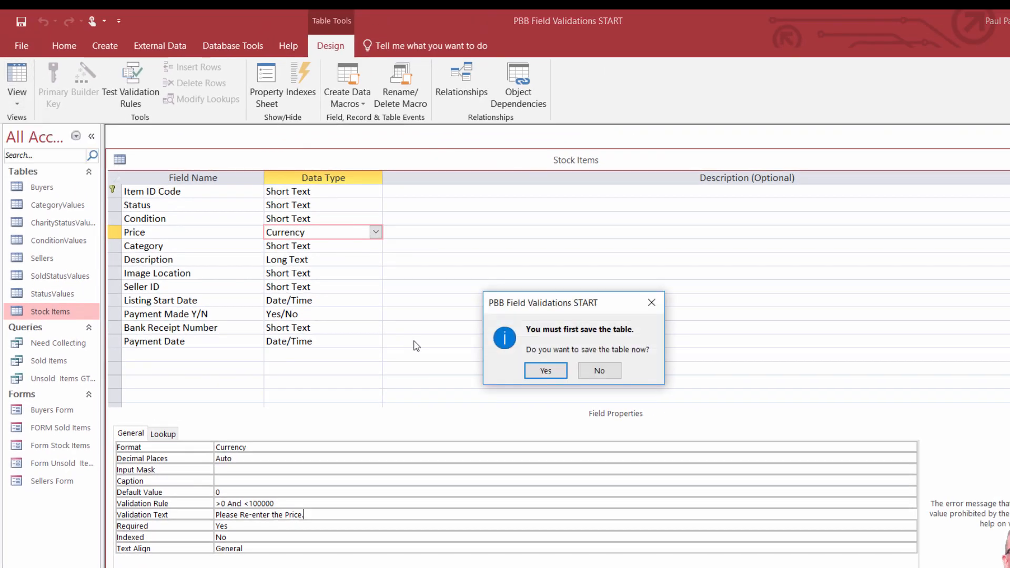
click(545, 370)
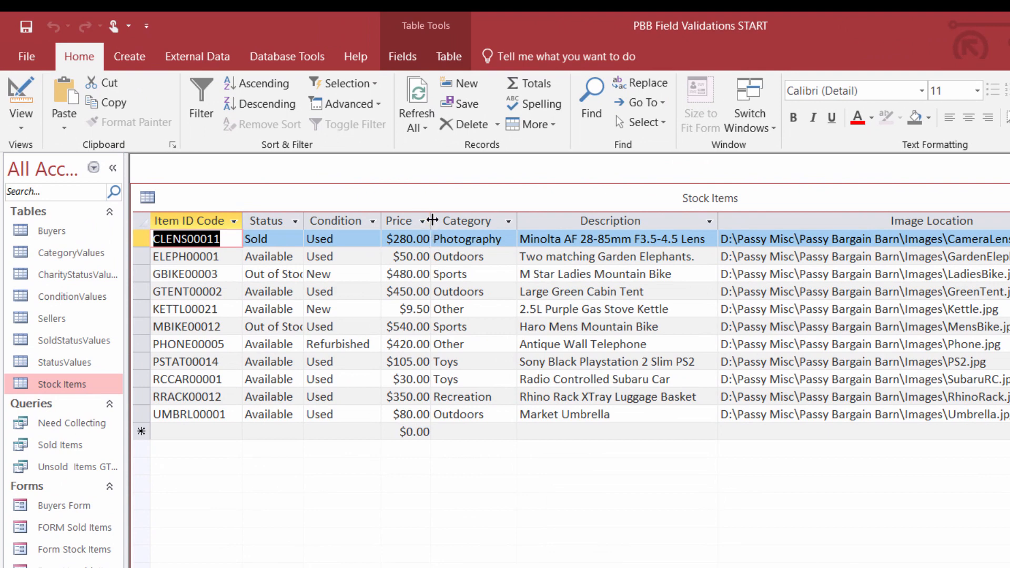
drag(431, 221, 521, 220)
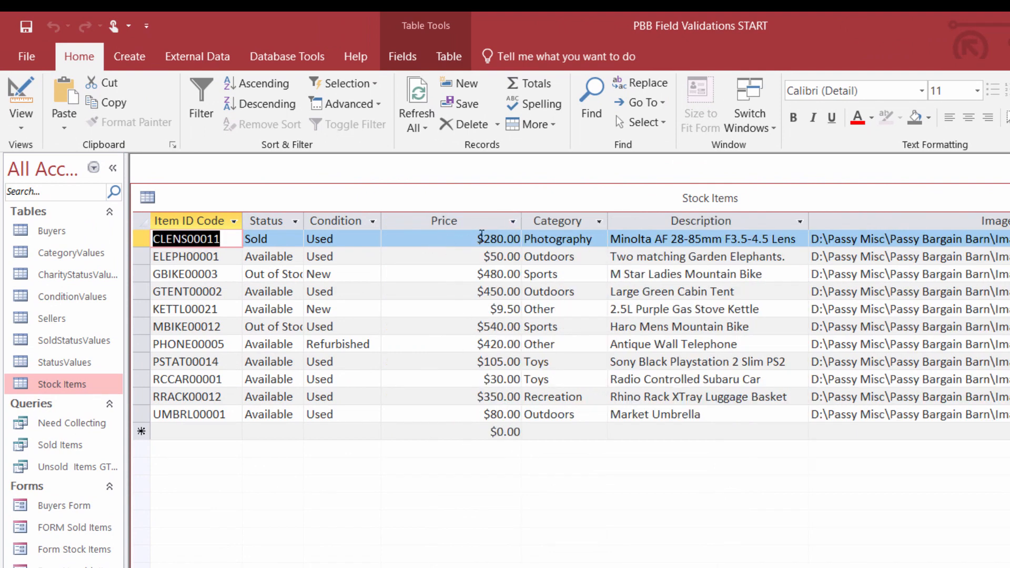
Test the upper price limit by entering $999999999280.00 as the first record's Price, dismiss the warning and cancel the edit.
click(484, 238)
text(999999999)
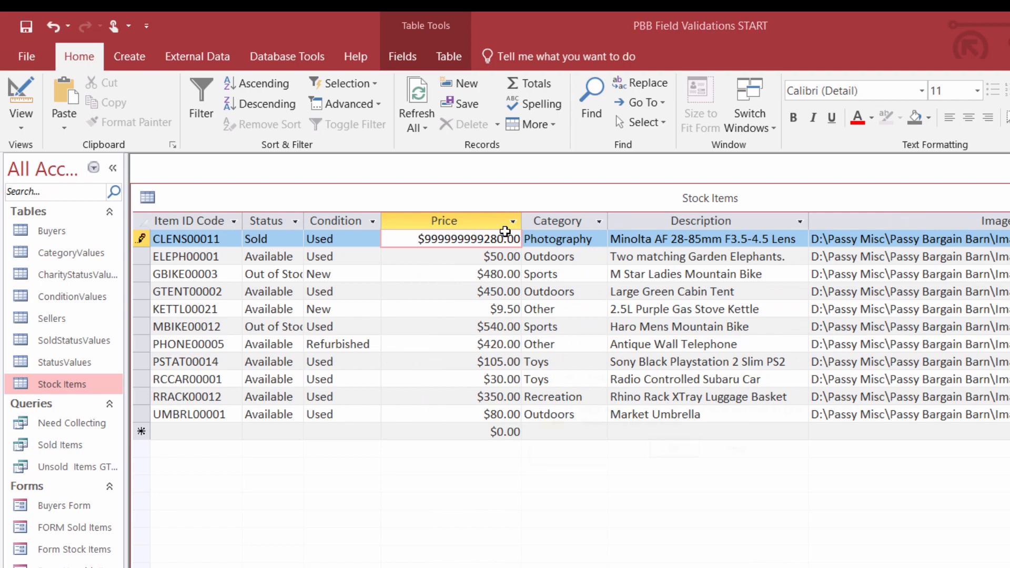
key(Return)
drag(693, 365, 707, 212)
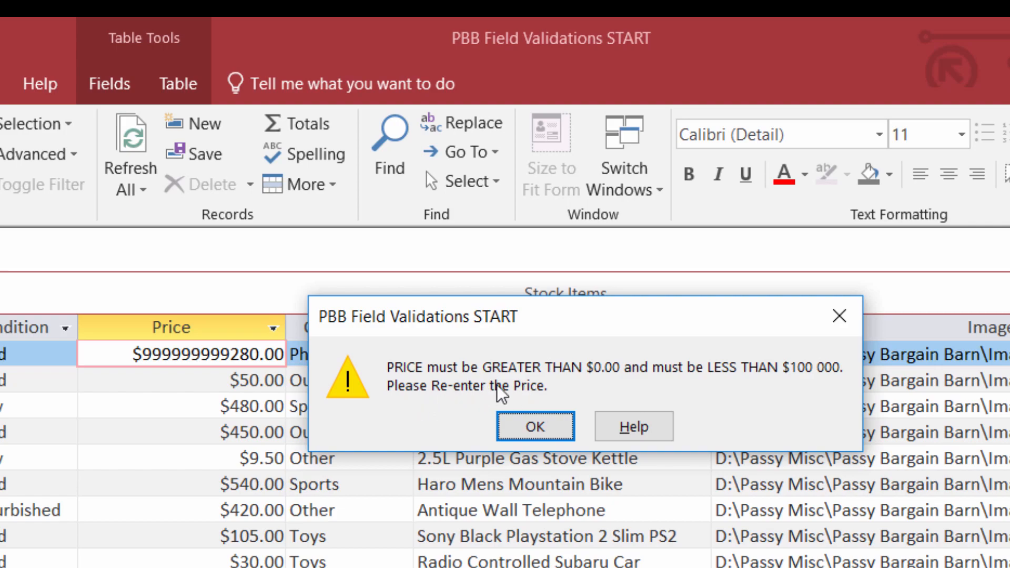
click(536, 425)
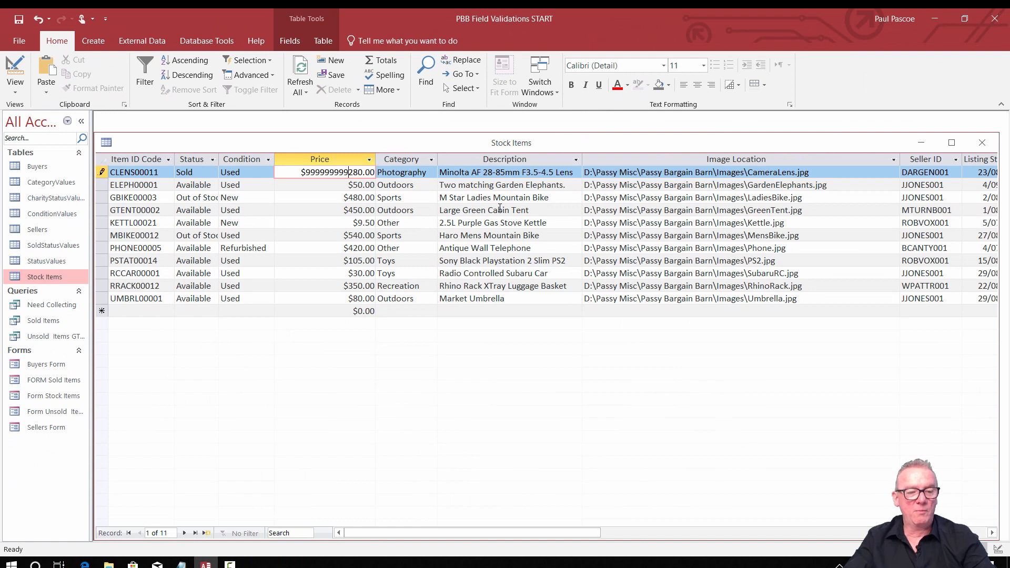
key(Escape)
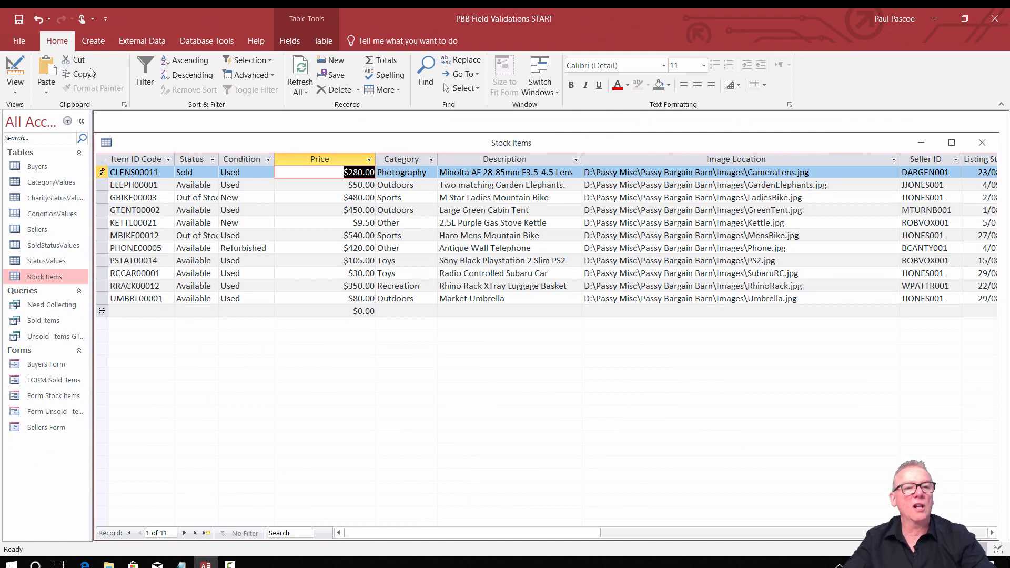
Save and close the Stock Items table, and open the Form Stock Items form.
click(18, 23)
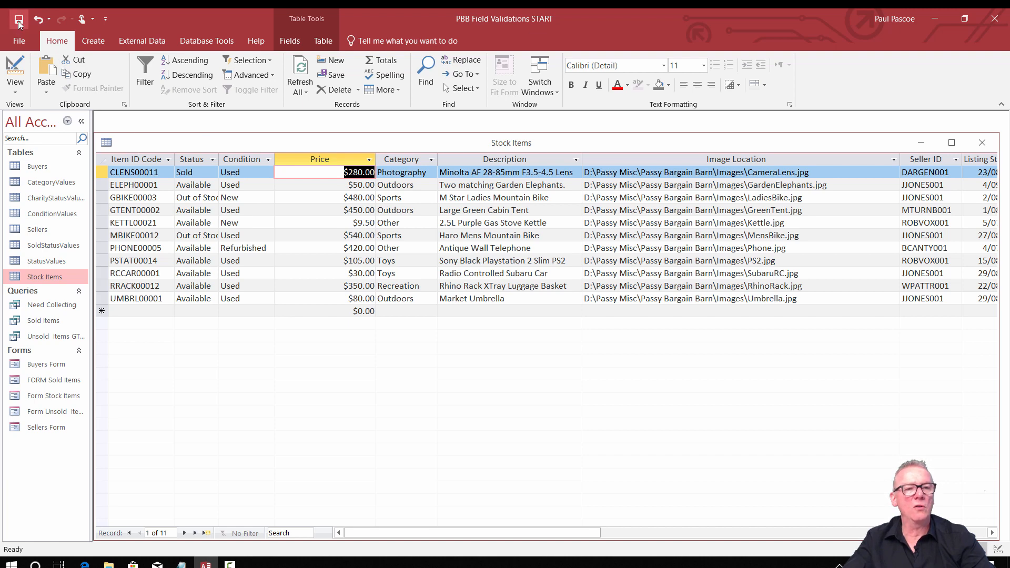
click(982, 144)
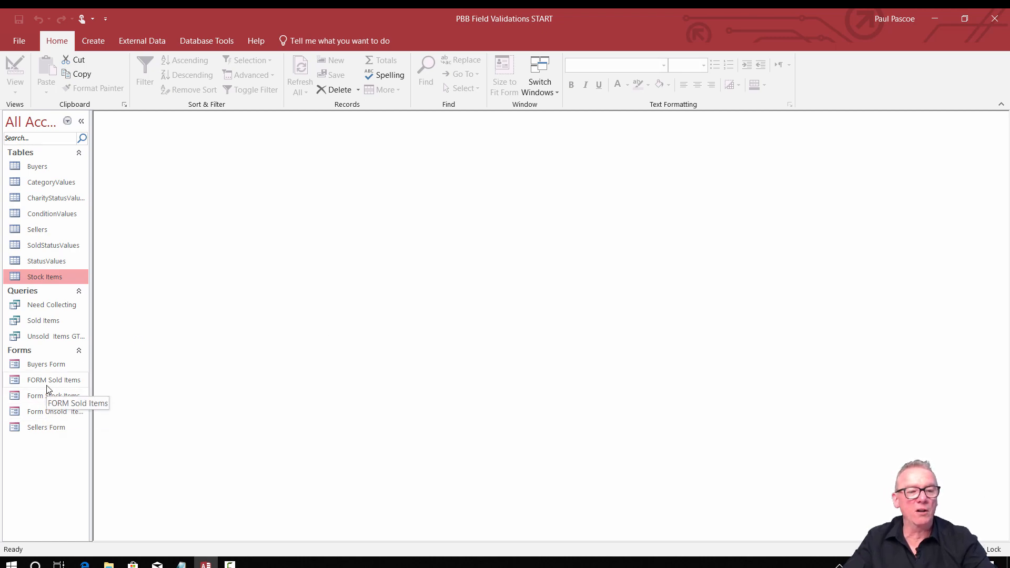
double_click(50, 400)
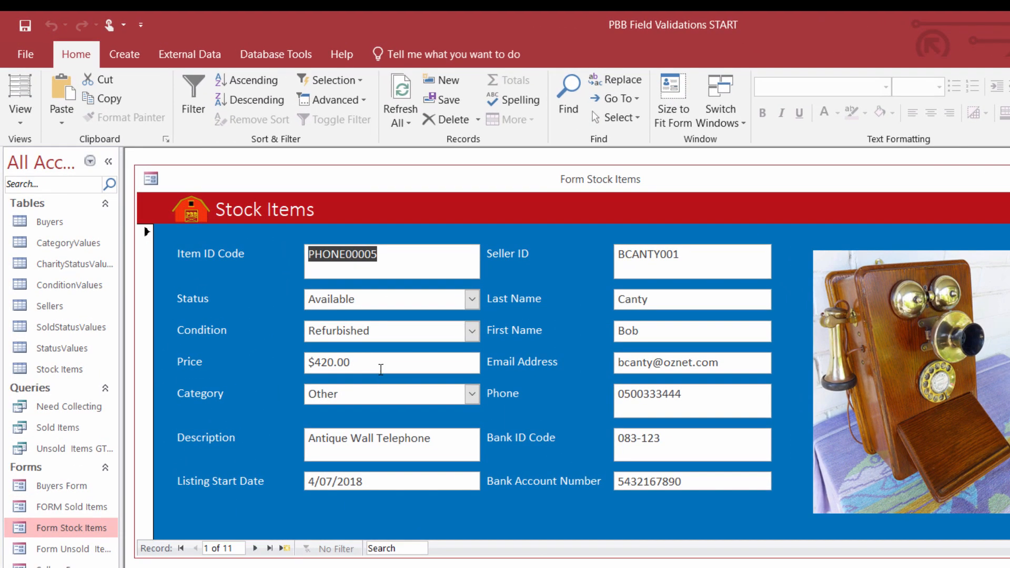
Test the lower price limit in the form by changing item PHONE00005's Price to 0.00, dismiss the warning and cancel the edit.
click(327, 368)
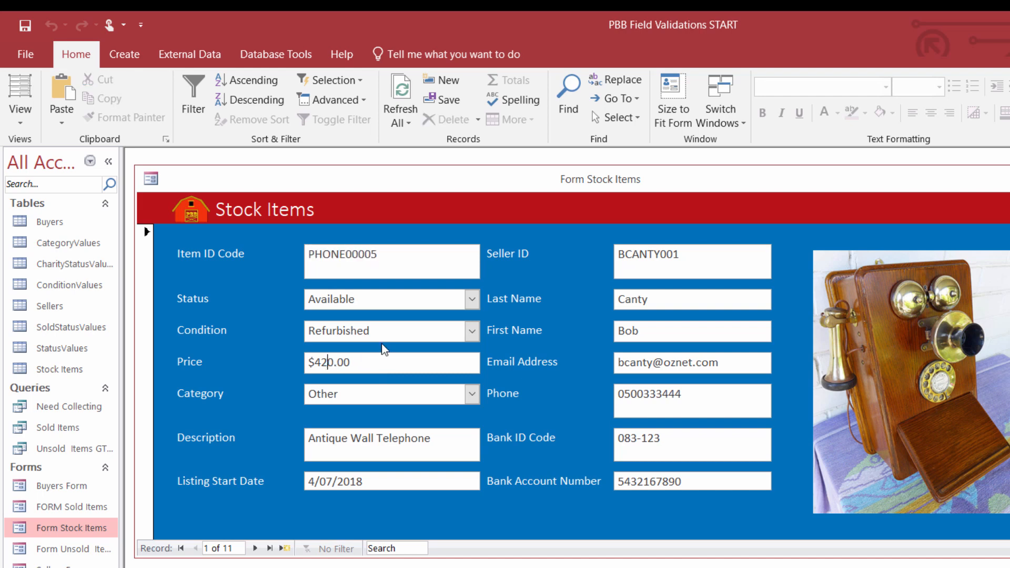
key(BackSpace)
key(BackSpace)
key(BackSpace)
key(Tab)
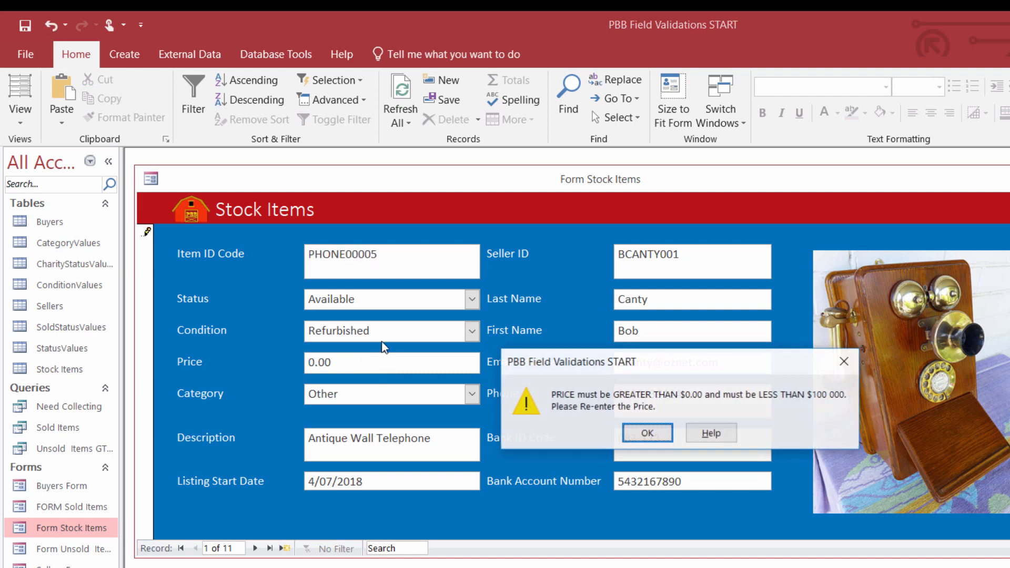
drag(602, 362, 582, 327)
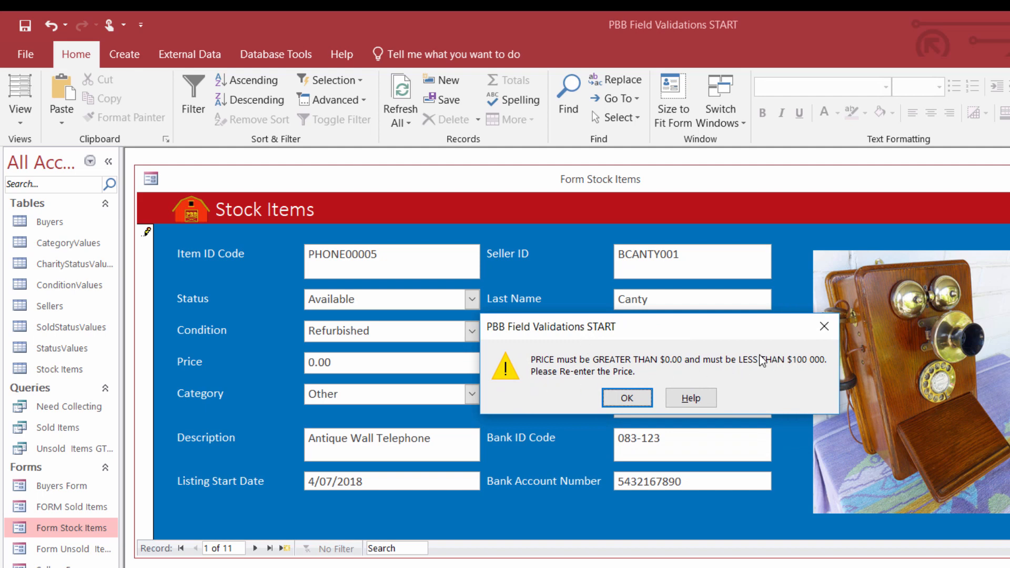
click(627, 398)
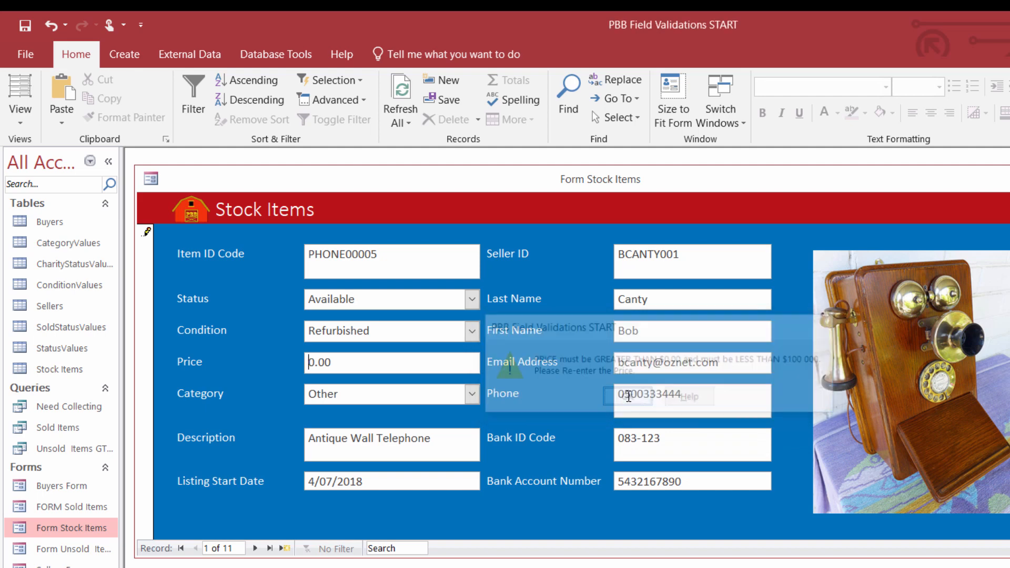
key(Escape)
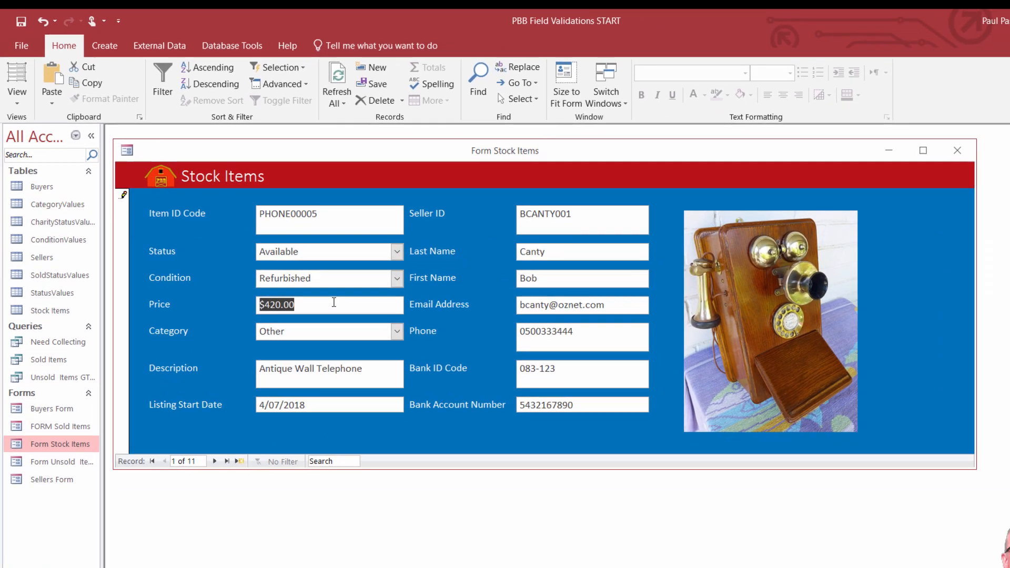
Browse forward through the first three stock item records in the form and return to the first record.
click(318, 365)
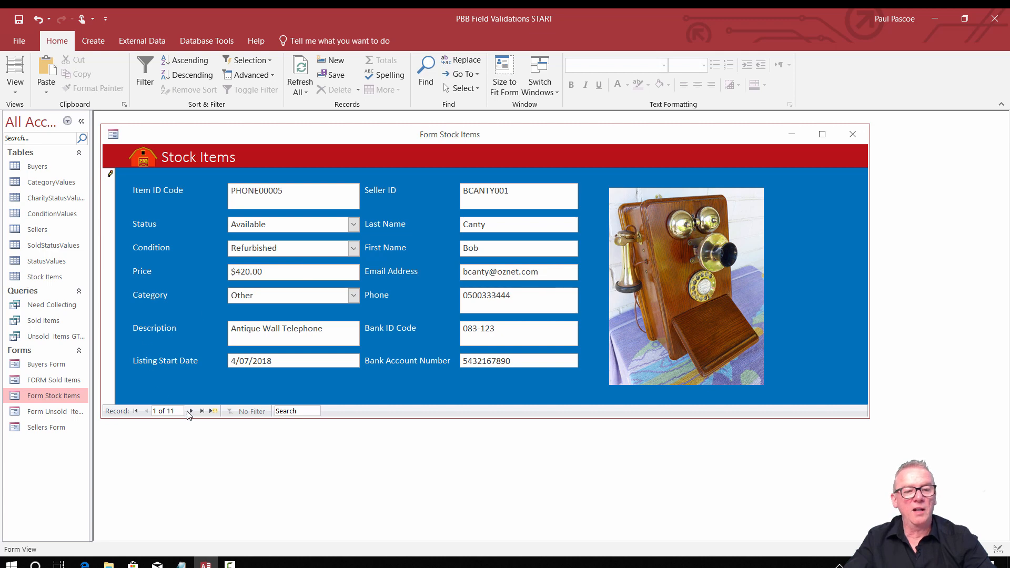
click(189, 411)
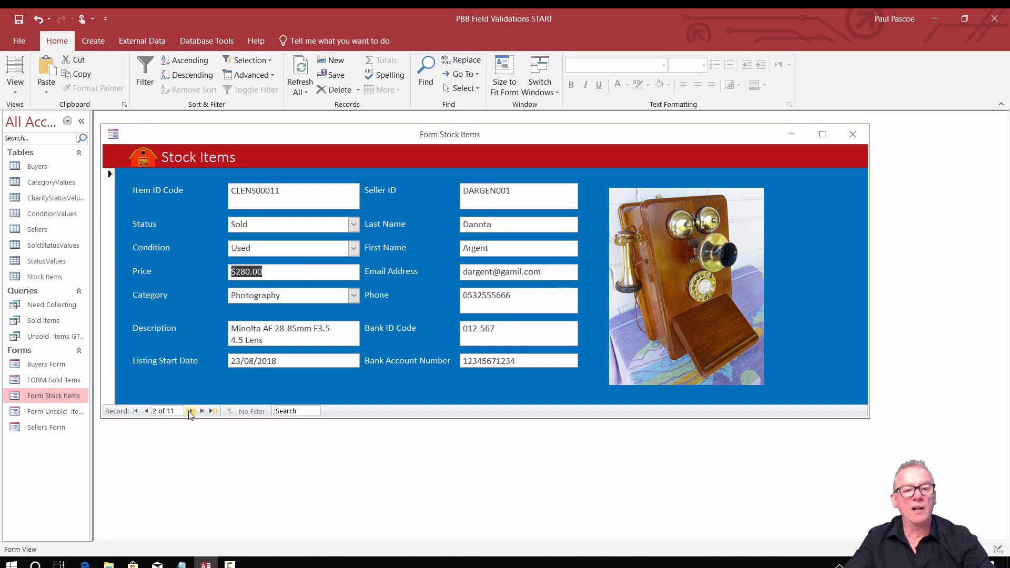
click(190, 411)
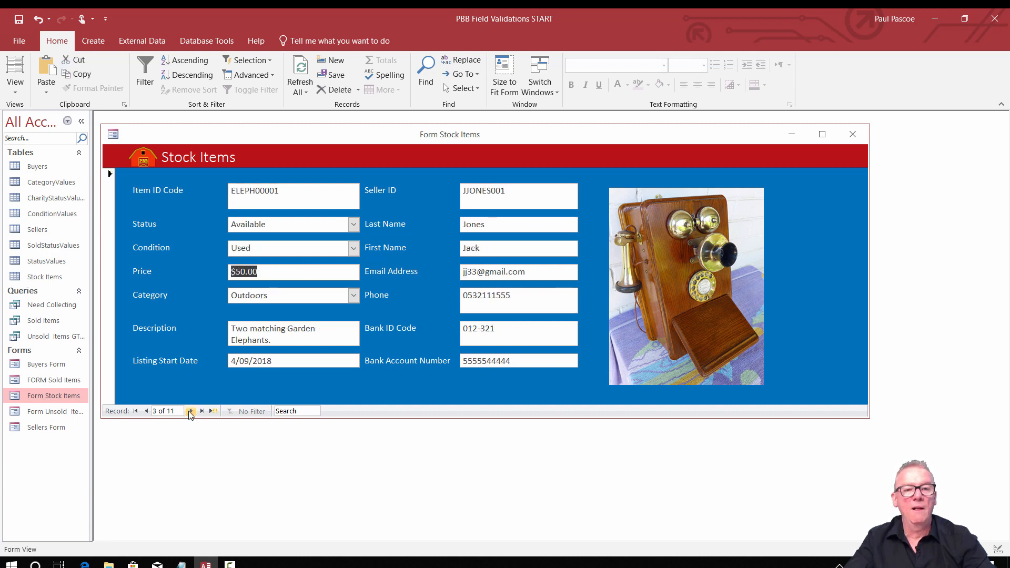
click(146, 411)
click(146, 411)
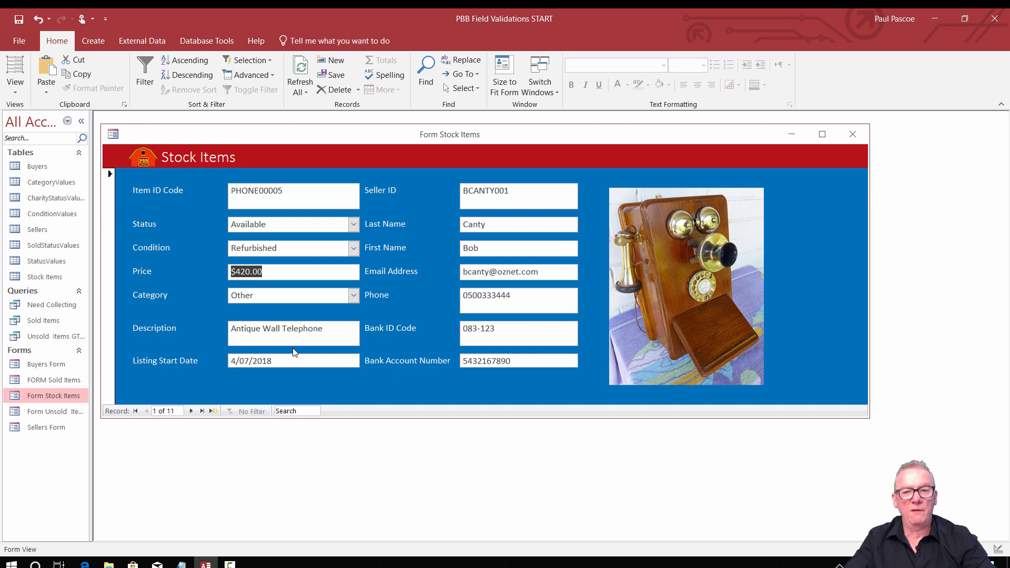
click(277, 273)
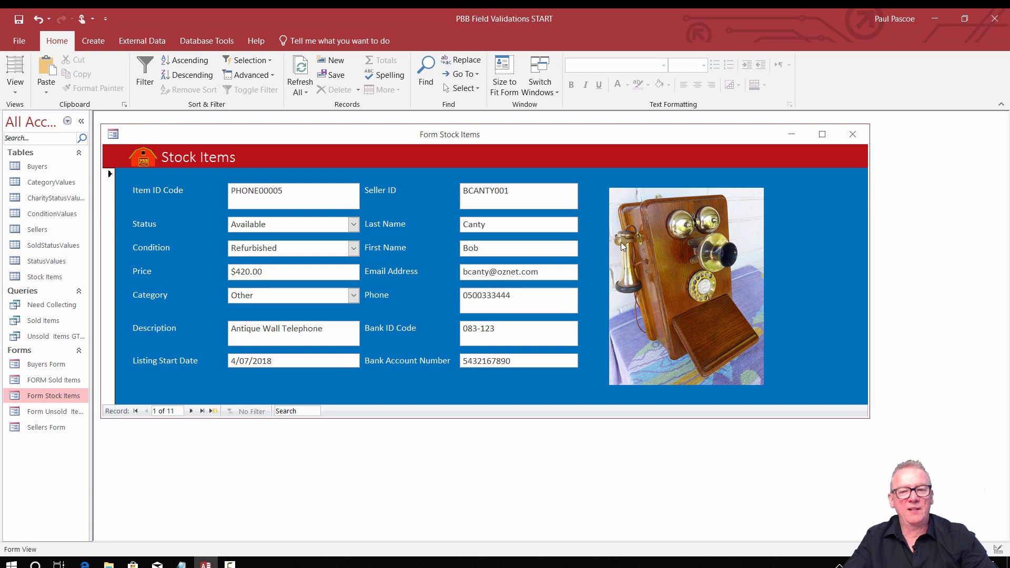
click(192, 411)
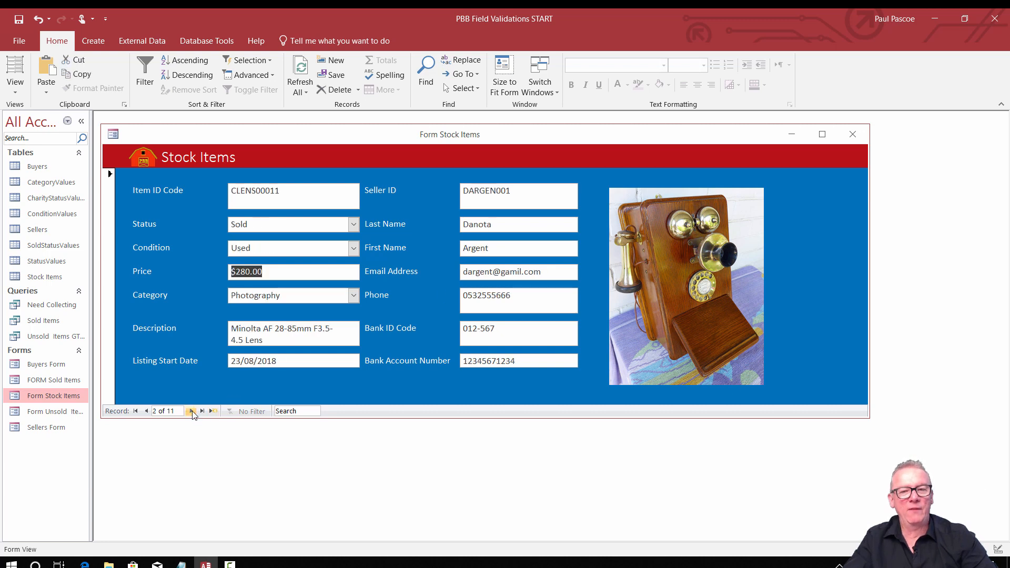
click(192, 412)
click(146, 411)
click(147, 412)
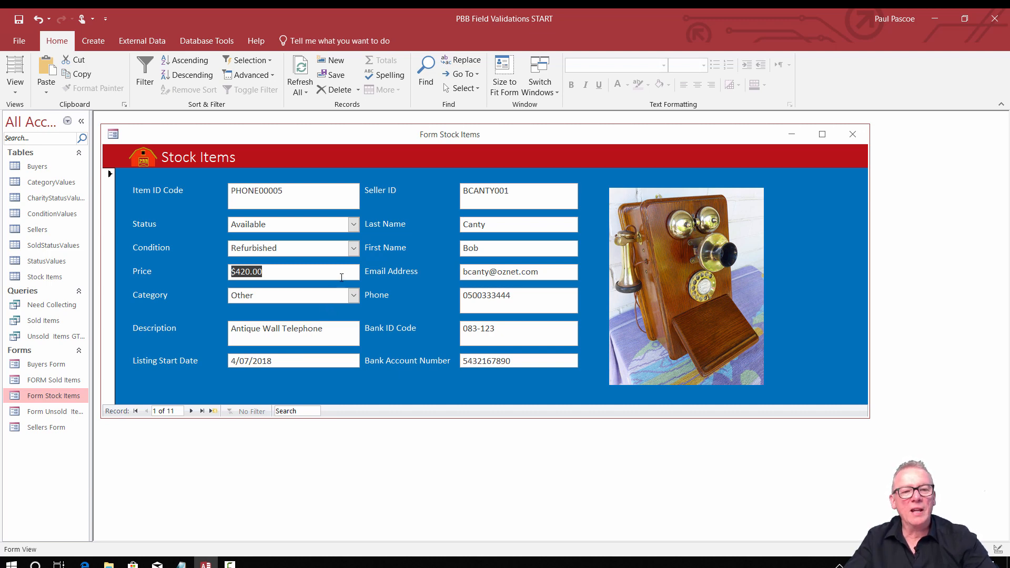
Test the upper price limit by entering $999999999420.00 as item PHONE00005's Price, cancel the edit after the warning and close the form.
click(234, 273)
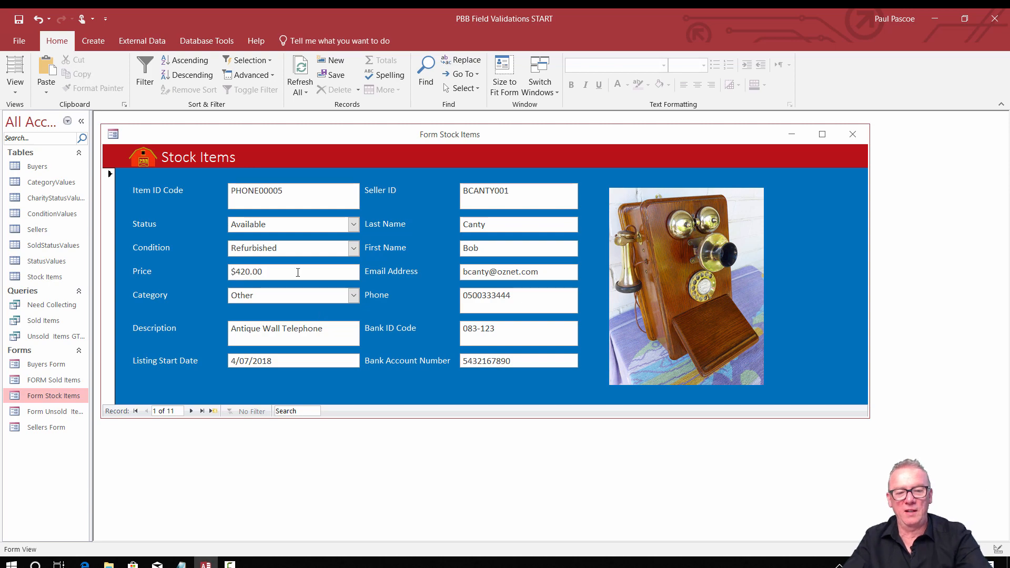
text(999999999)
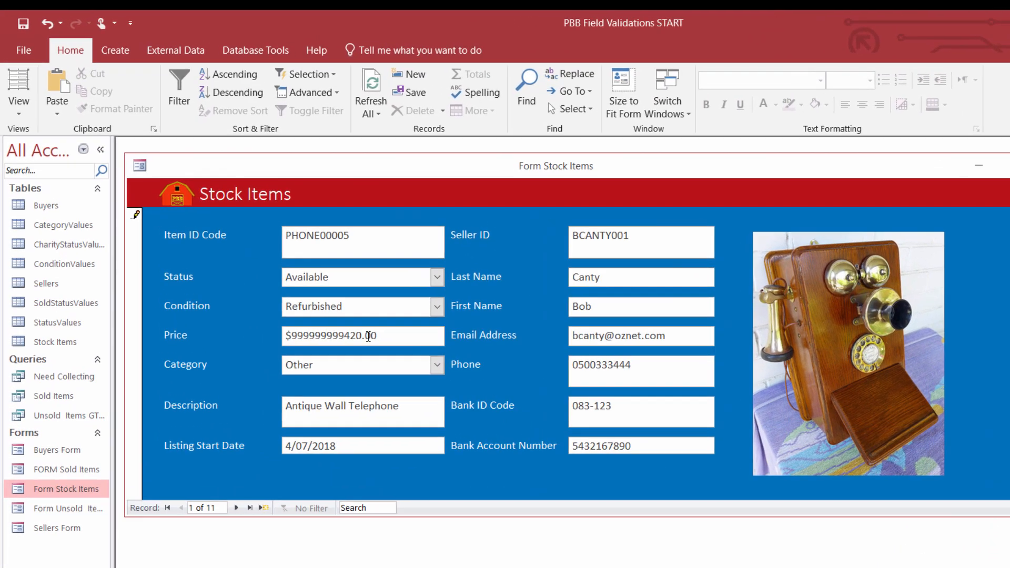
key(Tab)
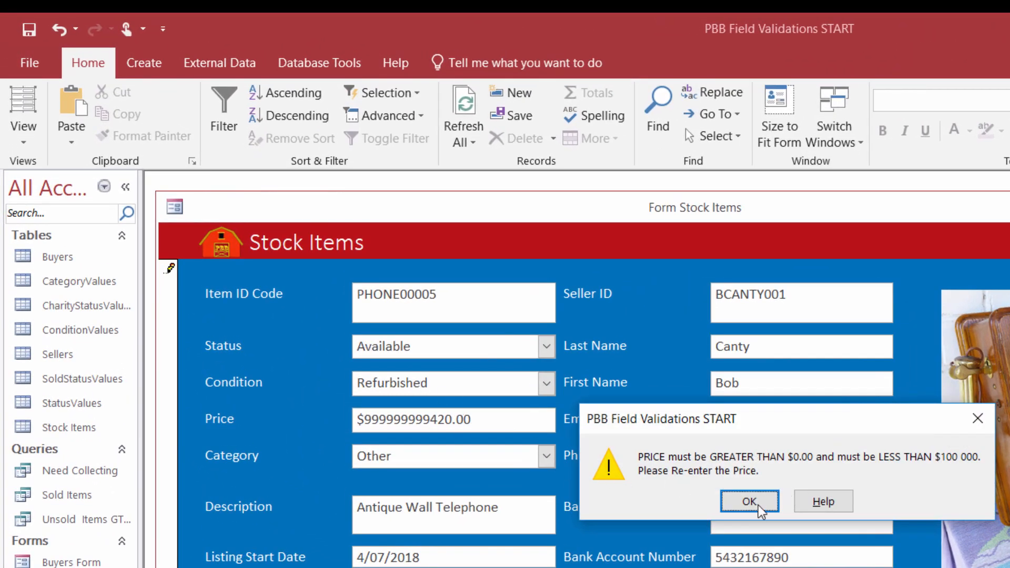
click(753, 499)
key(Escape)
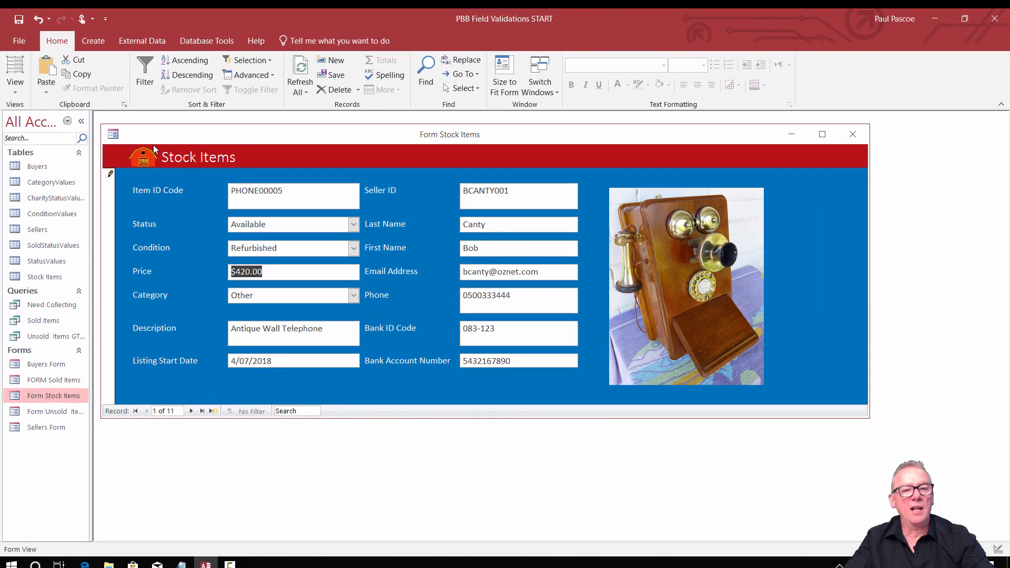
click(852, 135)
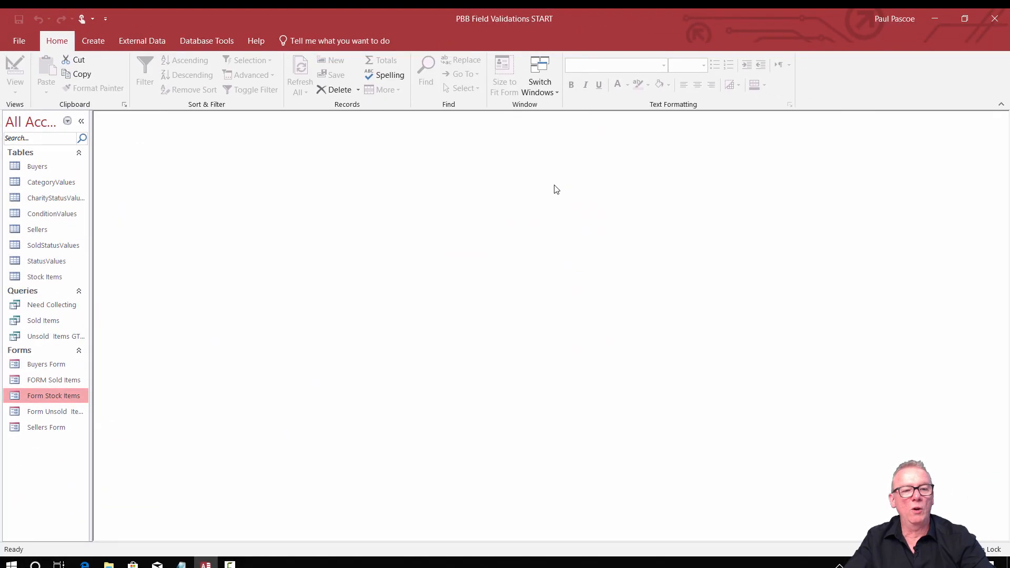
Test the price rule in the FORM Sold Items form by entering 0.00 as the Price, cancel the edit and close the form.
double_click(45, 381)
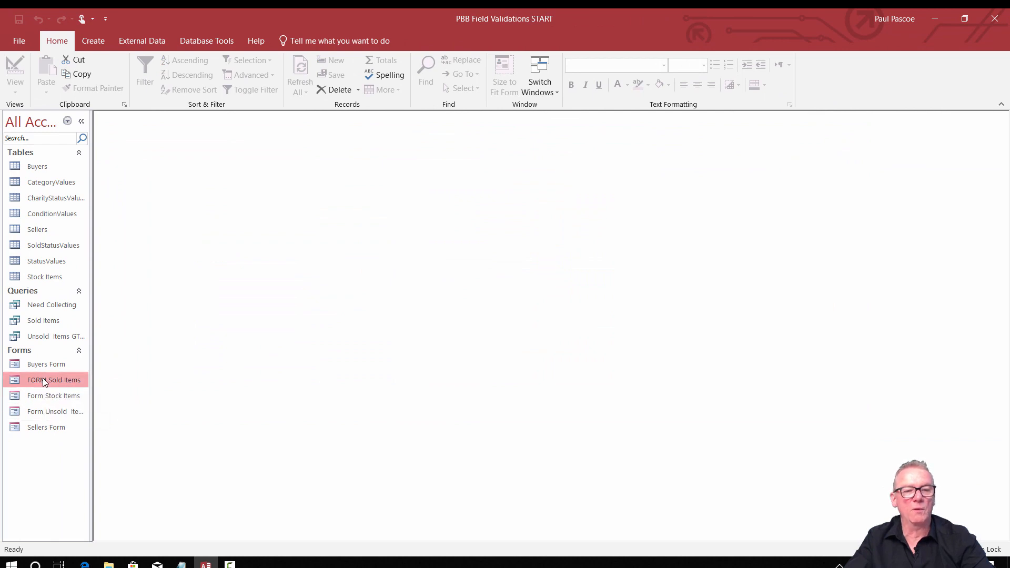
click(244, 298)
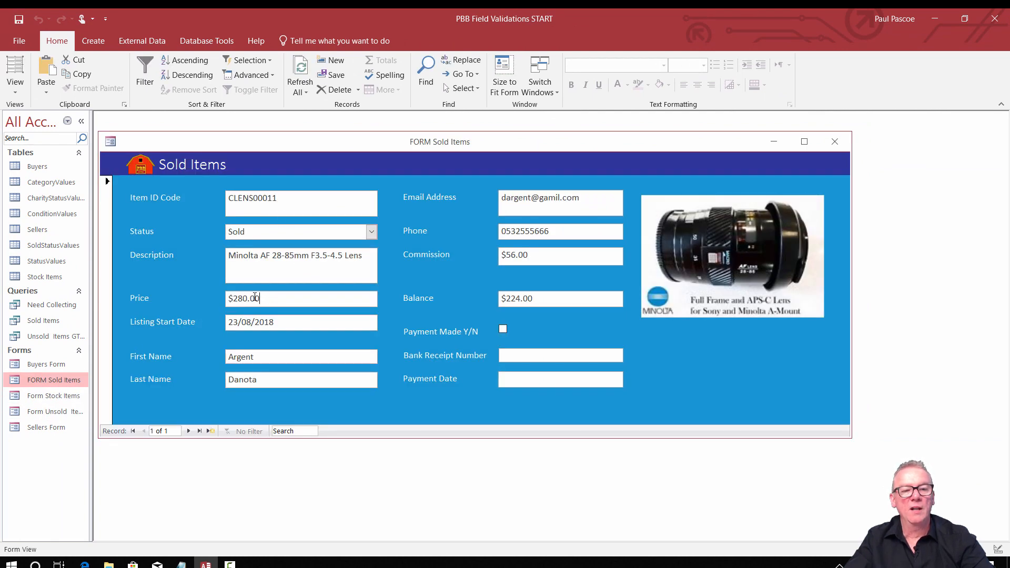
key(BackSpace)
key(BackSpace)
key(BackSpace)
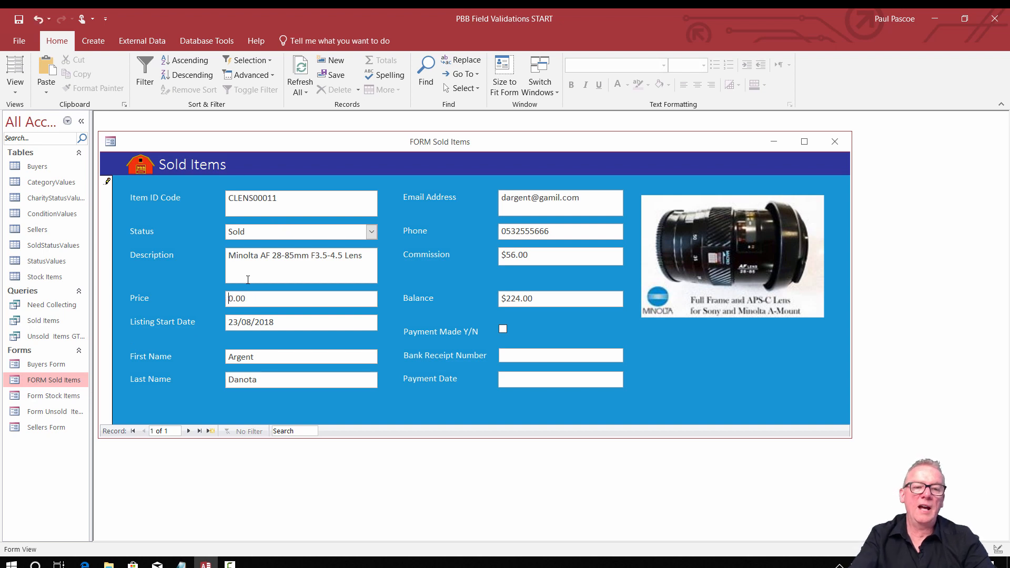
key(Tab)
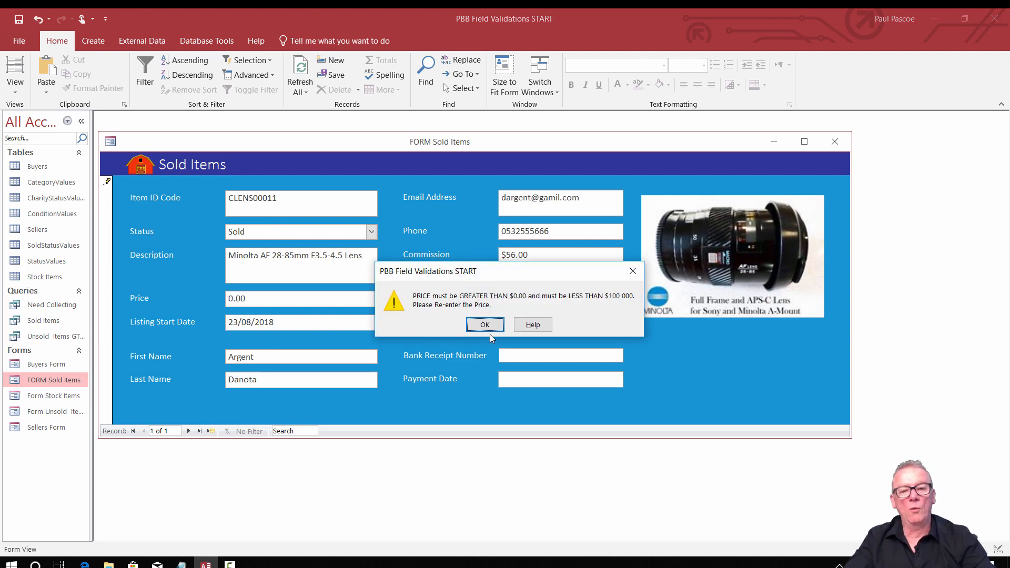
key(Return)
key(Escape)
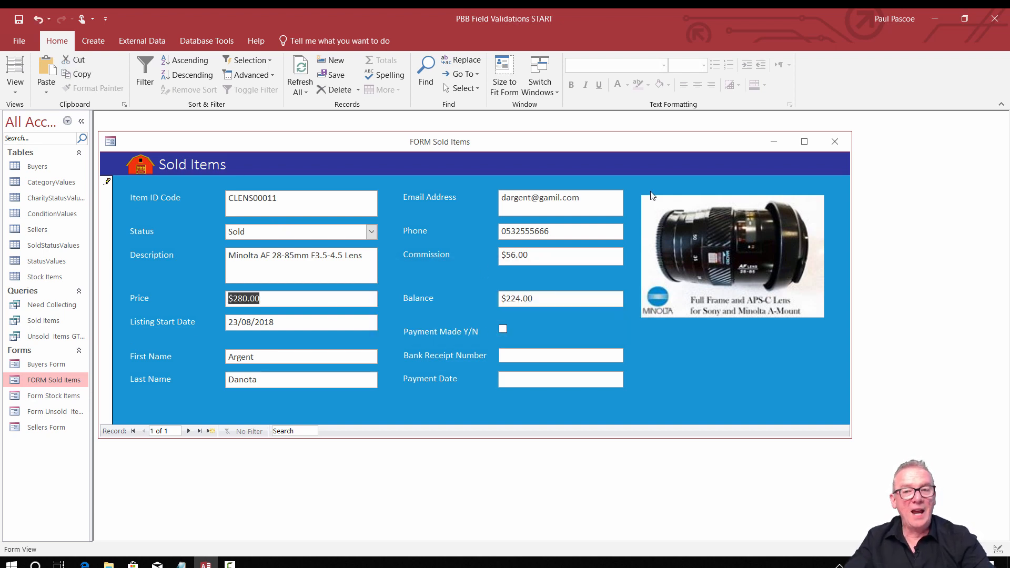
click(832, 144)
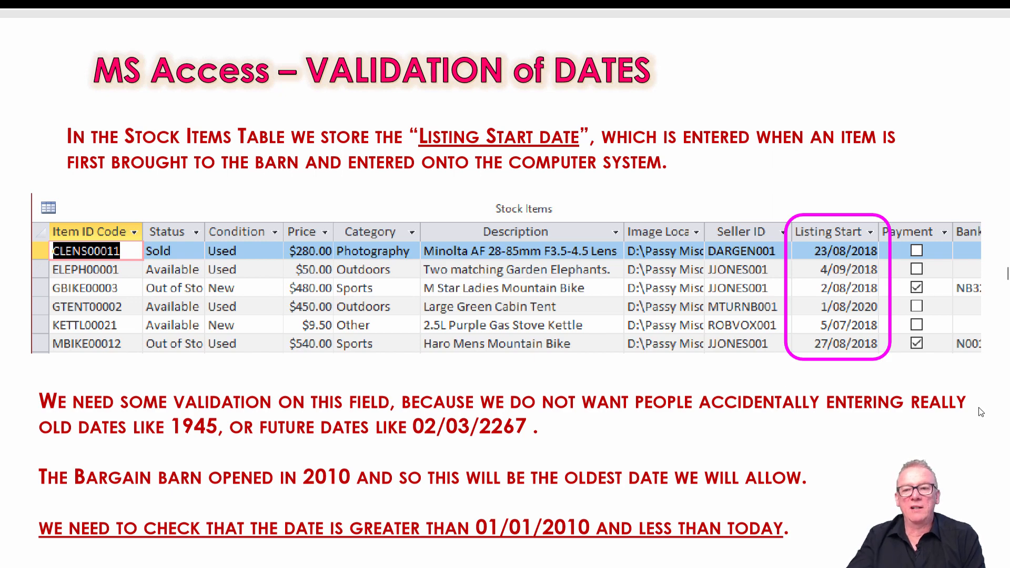
Read the "Validation of Dates" pages in the PDF through to the Listing Date validation rule.
scroll(981, 410, down, 10)
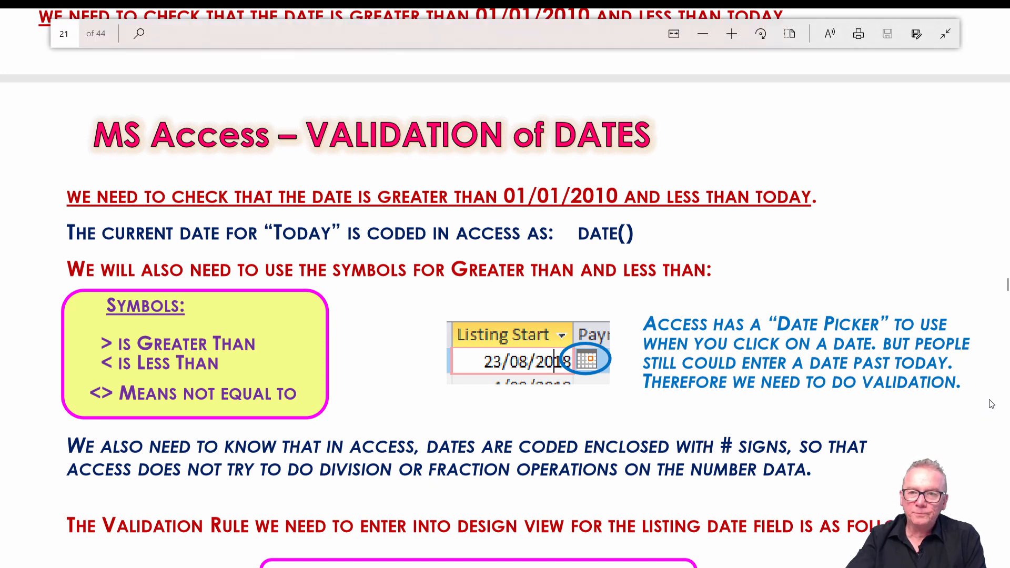
scroll(990, 404, down, 1)
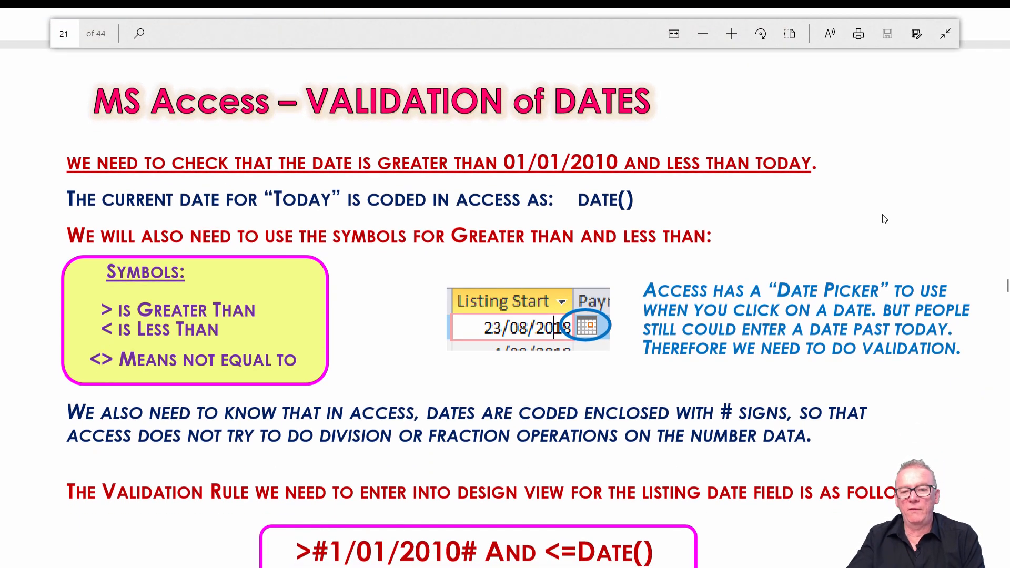
scroll(915, 199, down, 1)
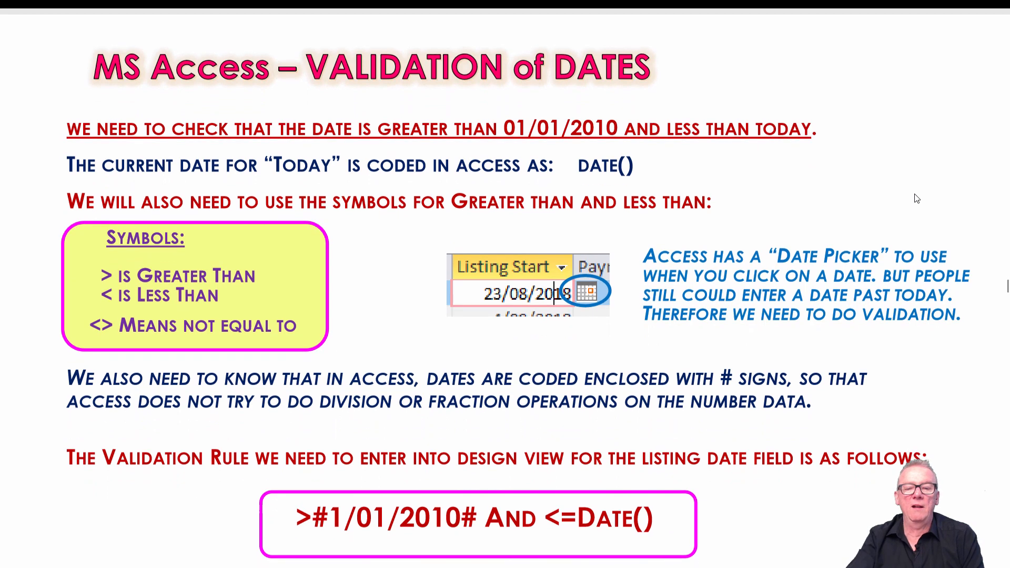
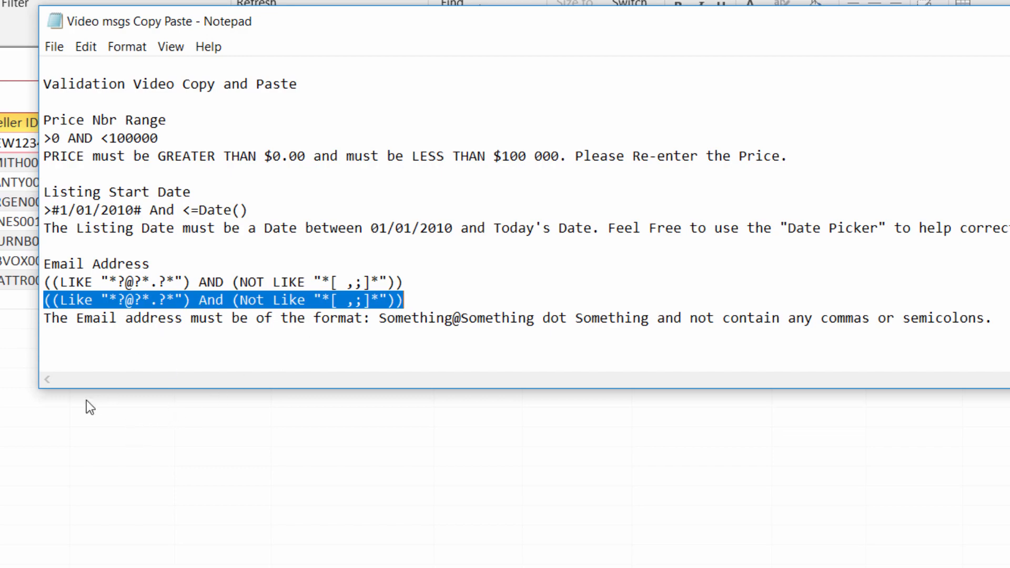
Back in Access, set the Email Address Validation Rule in the Sellers table's Design View to ((Like "*?@?*.?*") And (Not Like "*[ ,;]*")).
click(77, 413)
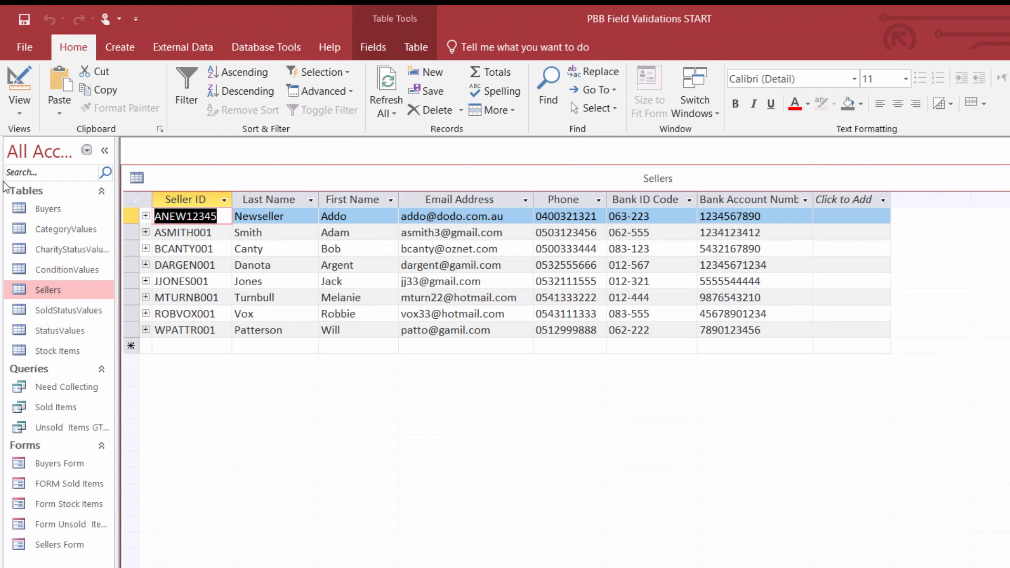
click(20, 115)
click(48, 168)
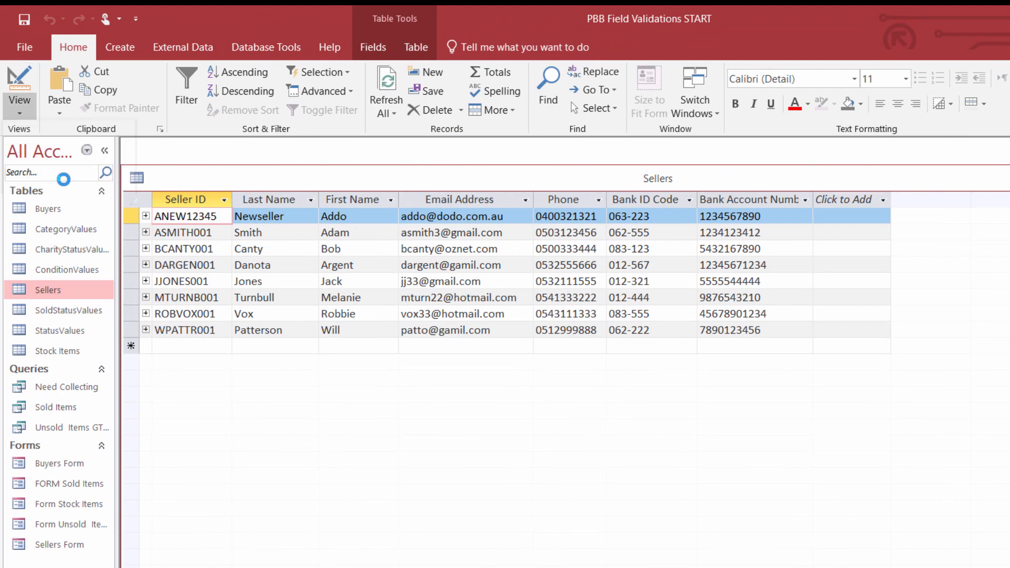
click(372, 262)
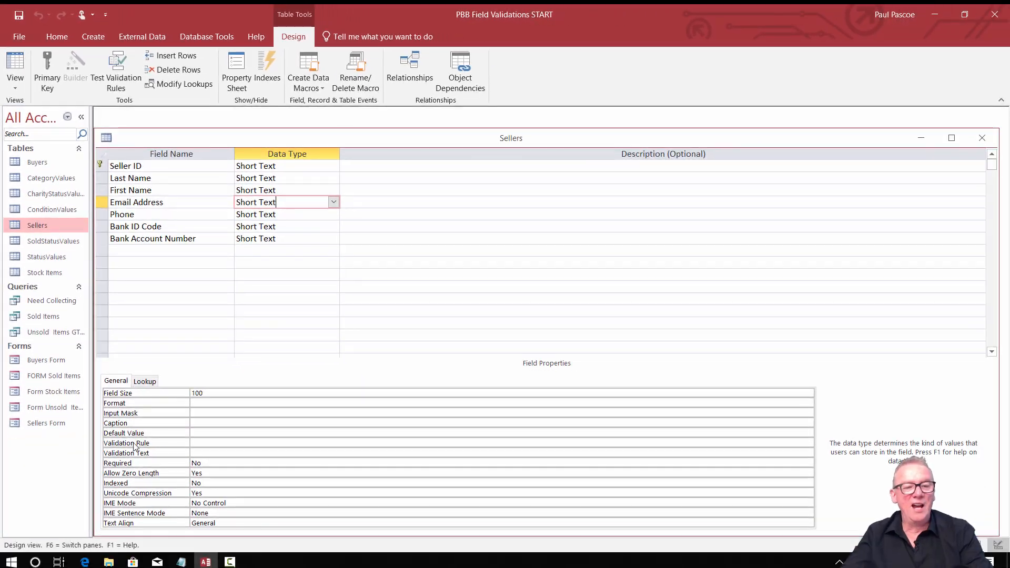
click(226, 468)
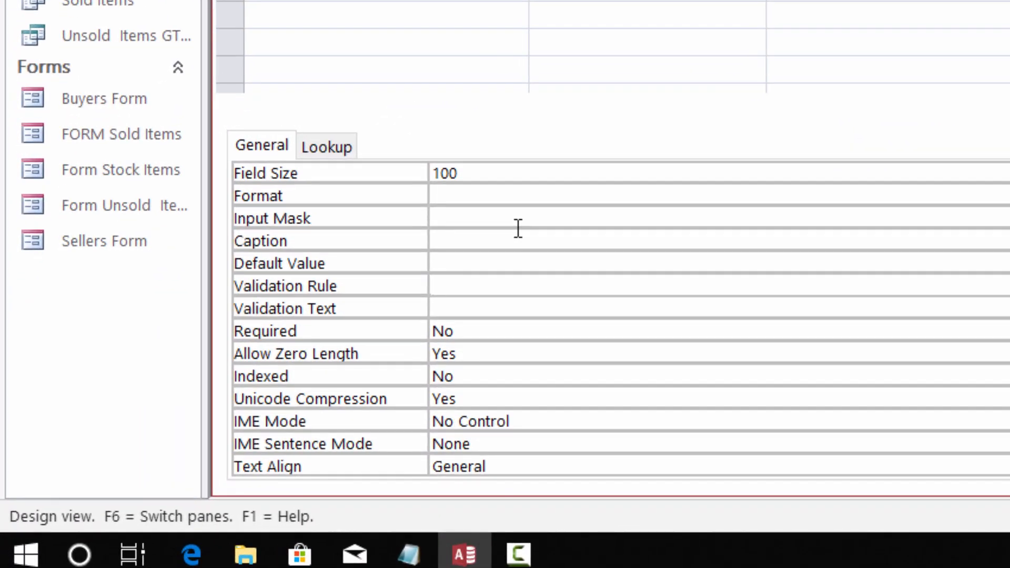
text(((Like "*?@?*.?*") And (Not Like "*[ ,;]*")))
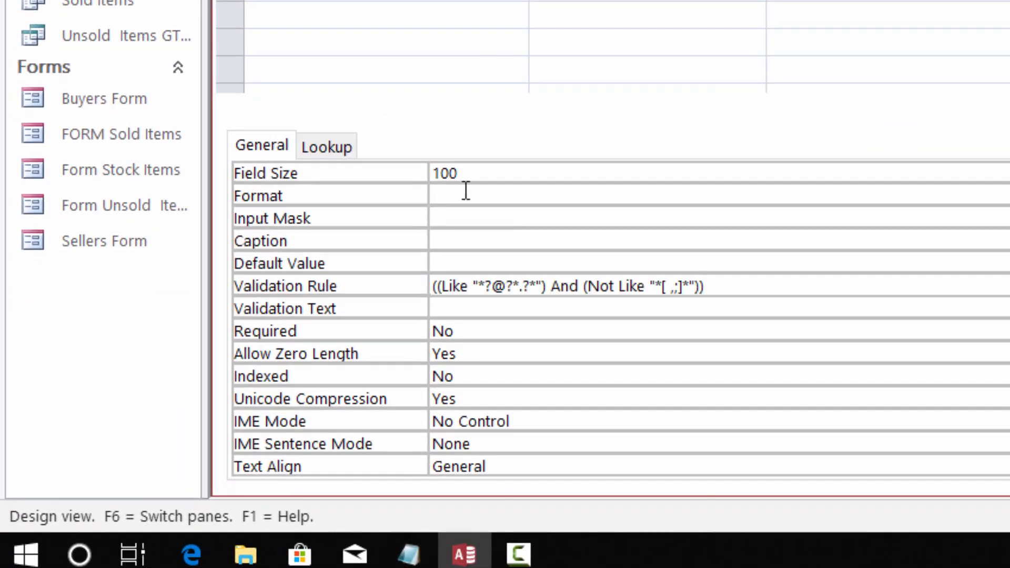
Copy "The Email address must be of the format: Something@Something dot Something and not contain any commas or semicolons." from Notepad into the Email Address Validation Text.
click(466, 313)
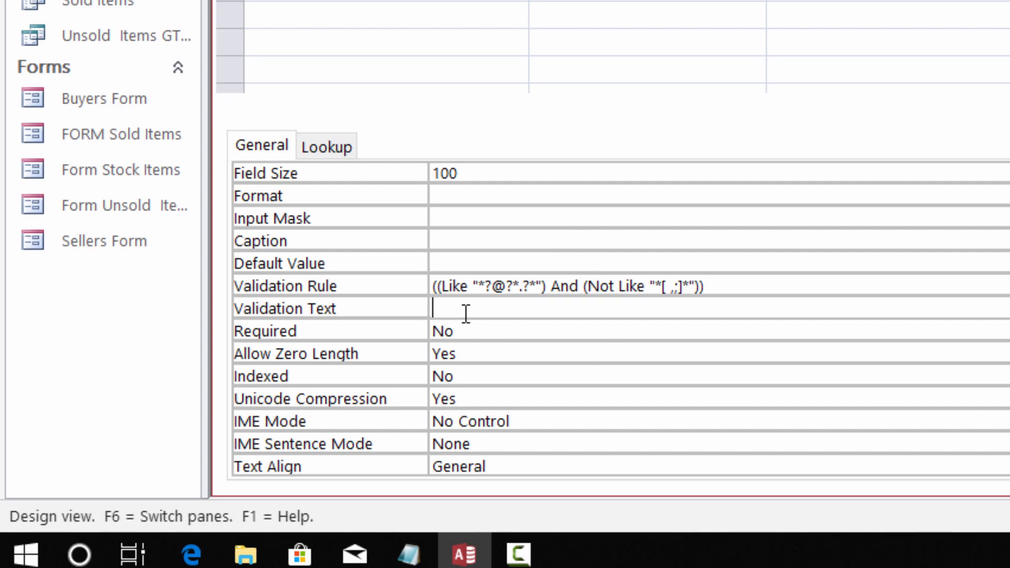
click(408, 553)
click(794, 10)
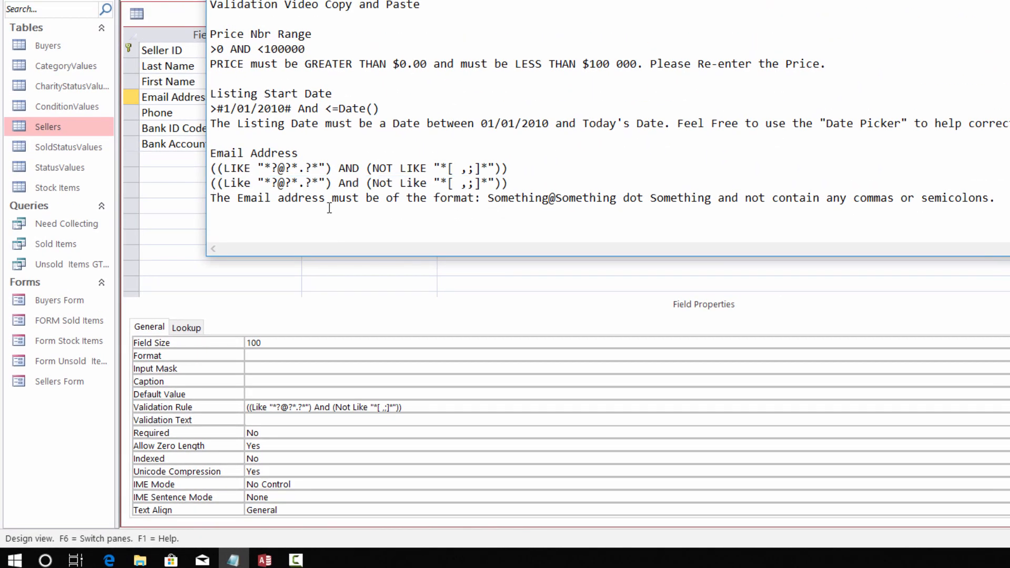
drag(211, 198, 1003, 197)
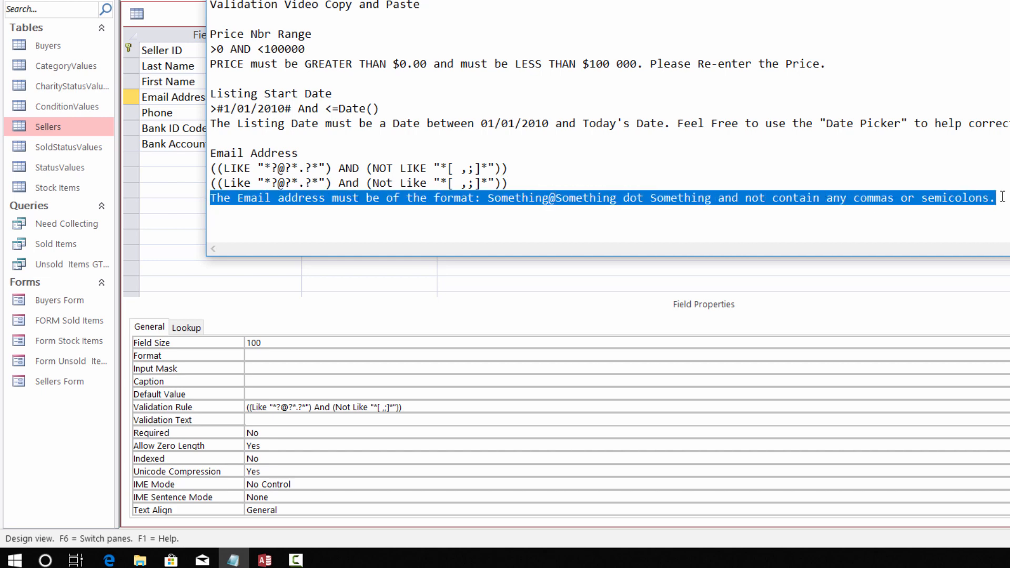
key(ctrl+c)
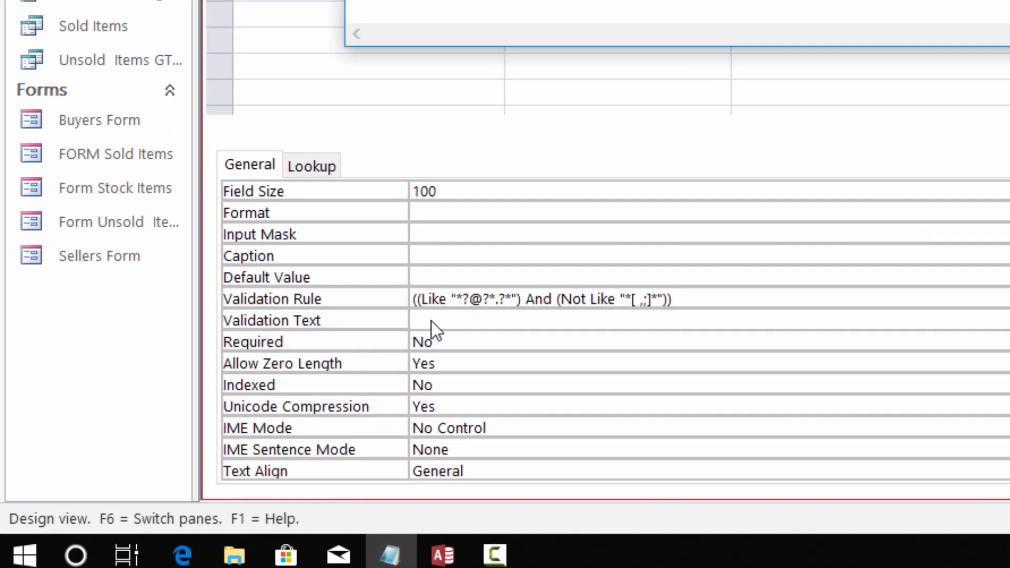
click(355, 364)
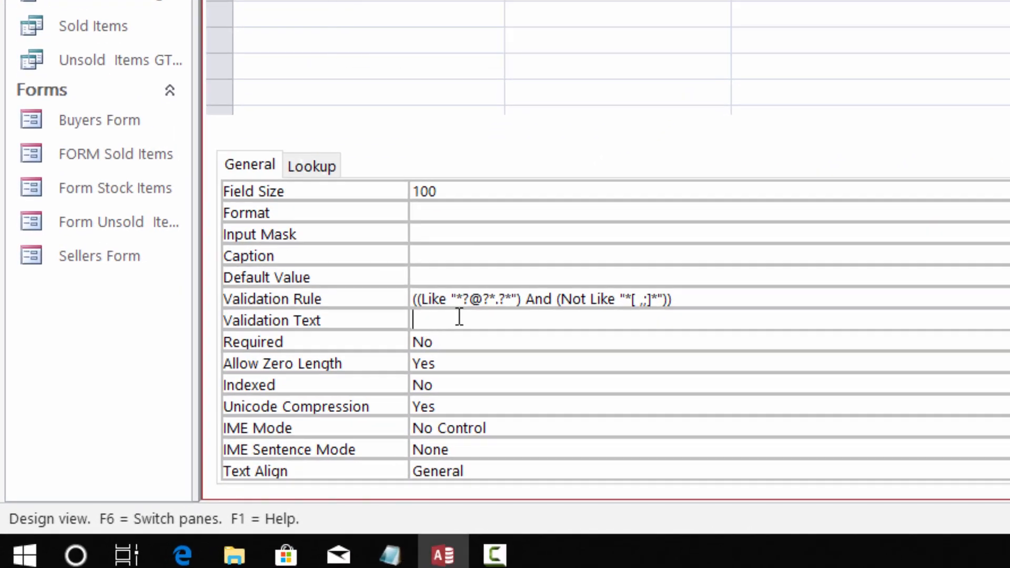
key(ctrl+v)
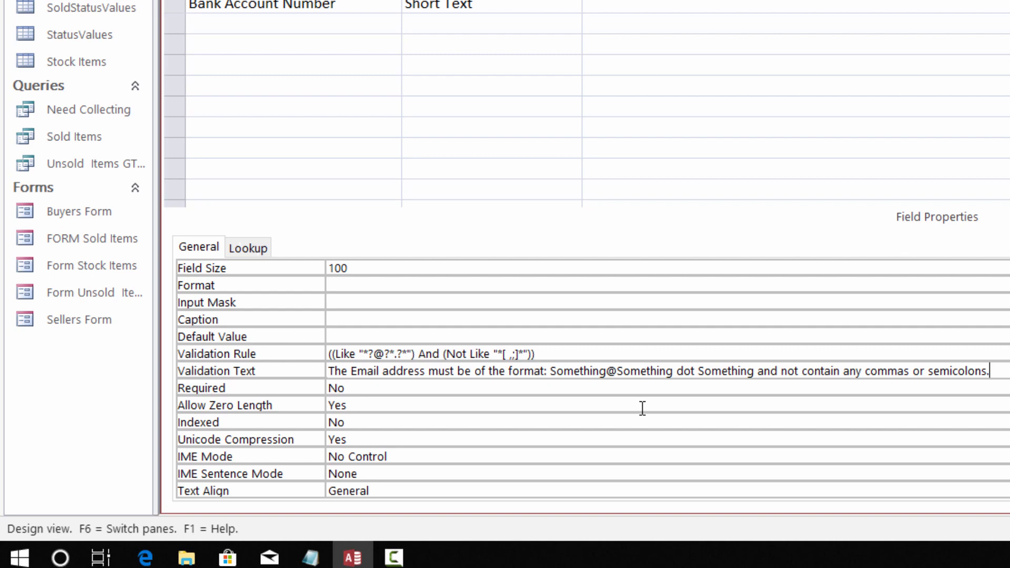
Add a second line, "Please re-enter the email address.", to the Email Address Validation Text and review the full message in the Zoom box.
key(ctrl+a)
key(BackSpace)
text(Ple)
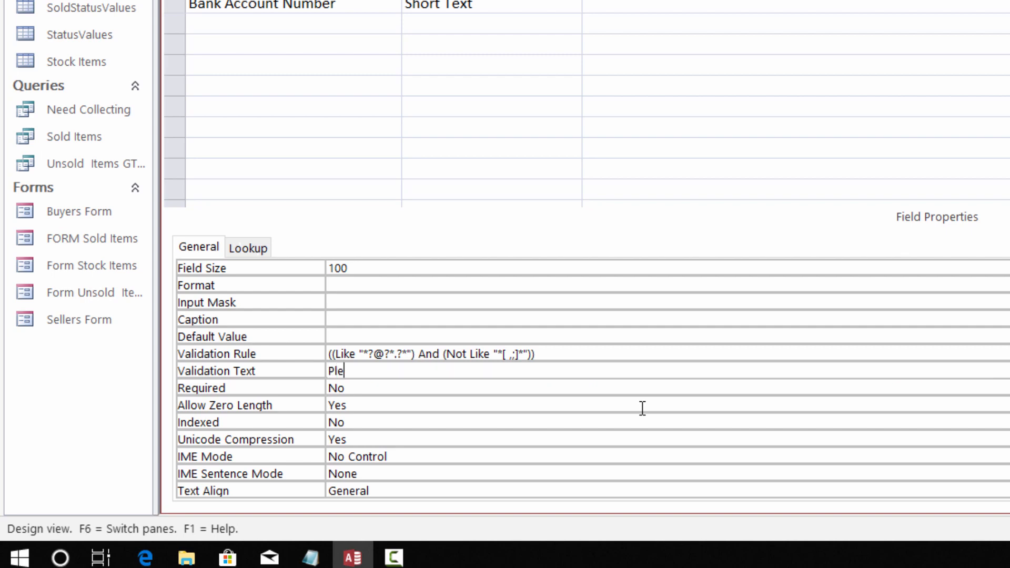
text(ase re-enter the email)
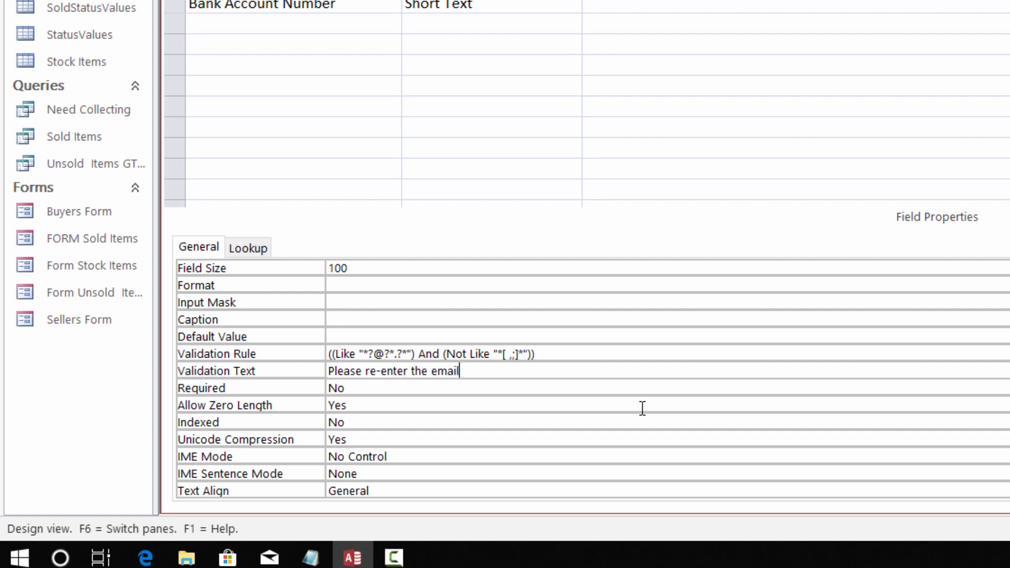
text( address.)
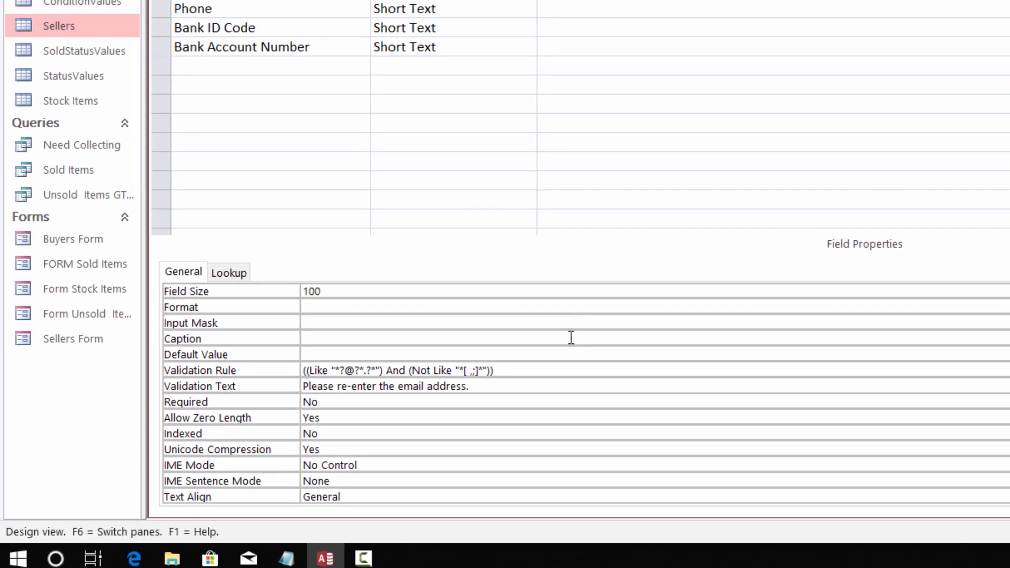
key(shift+F2)
click(594, 90)
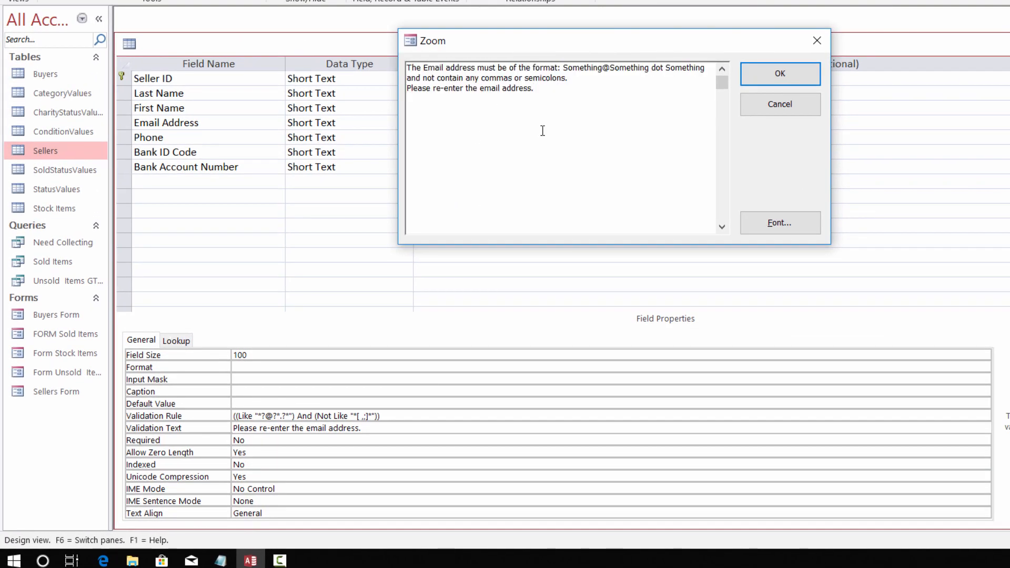
click(773, 74)
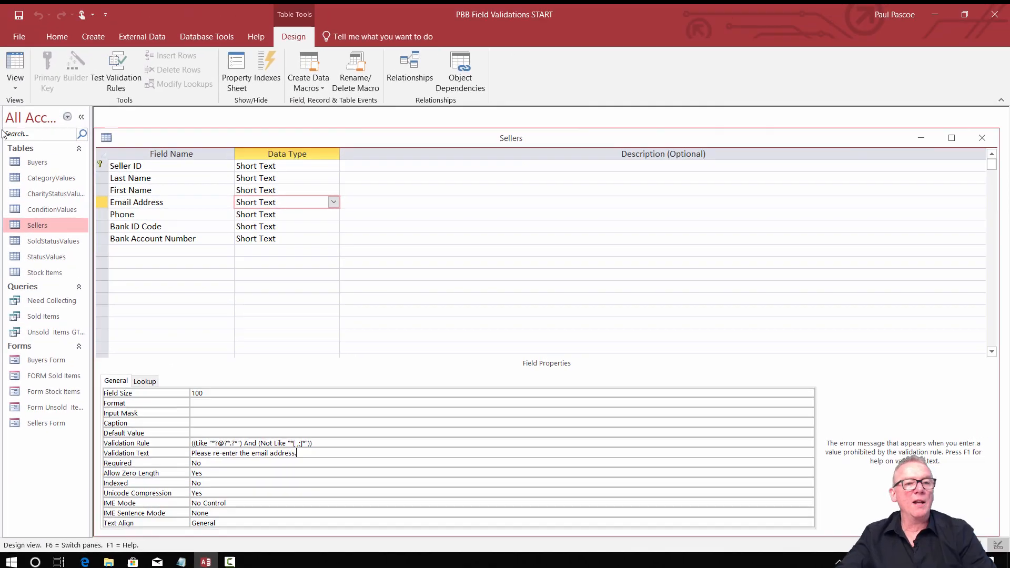
Switch the Sellers table to Datasheet View, saving the design and testing the existing data against the new rules.
click(15, 85)
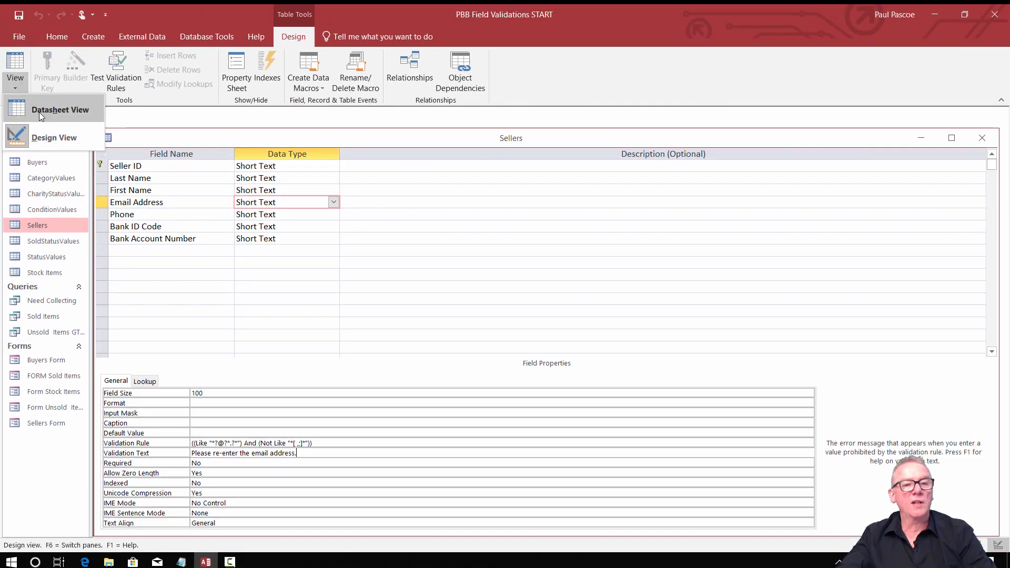
click(39, 112)
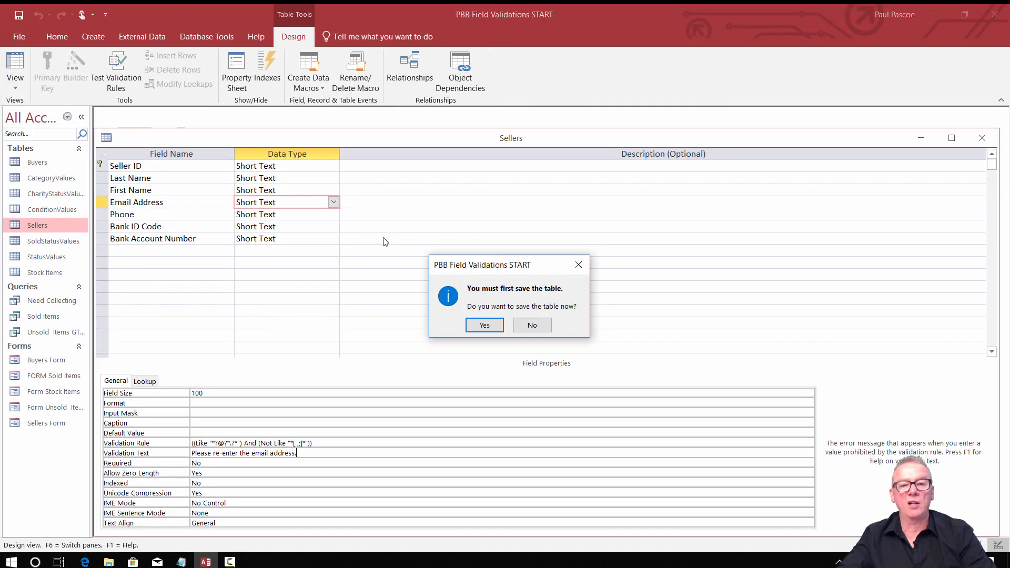
click(485, 324)
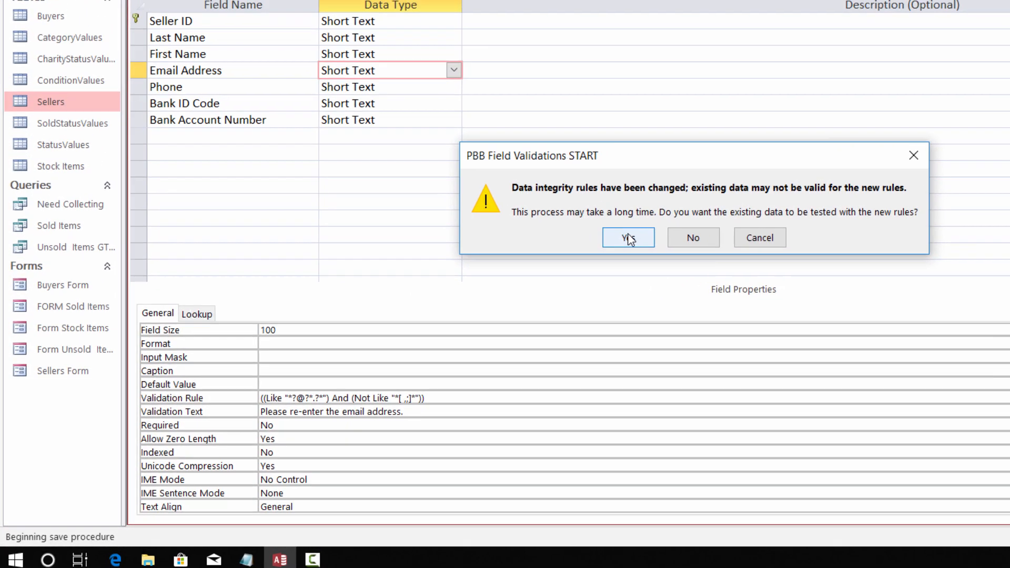
click(662, 220)
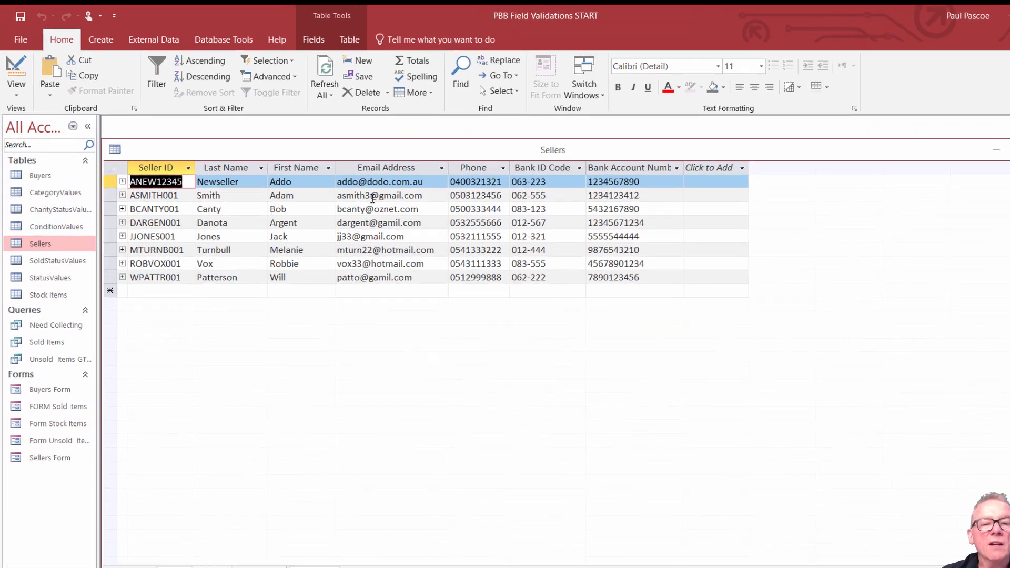
Test the e-mail rule by removing the @ from the second seller's Email Address, dismiss the warning and restore the @.
click(372, 196)
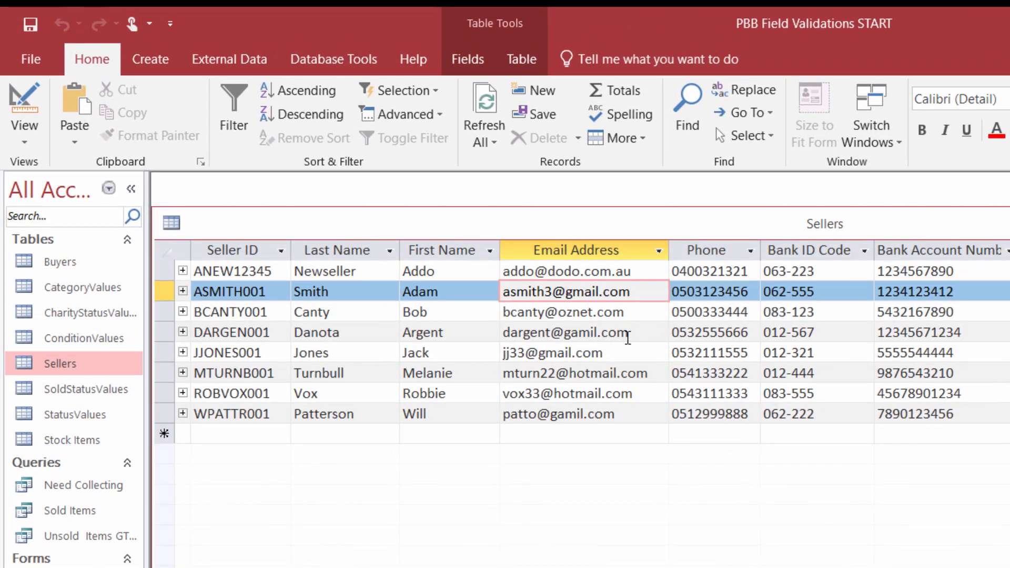
key(BackSpace)
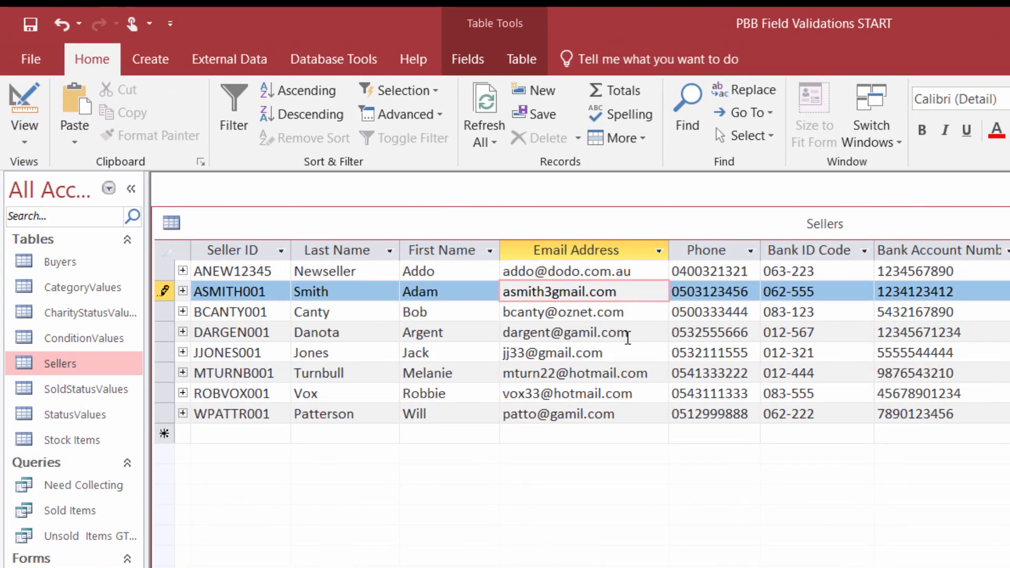
click(628, 338)
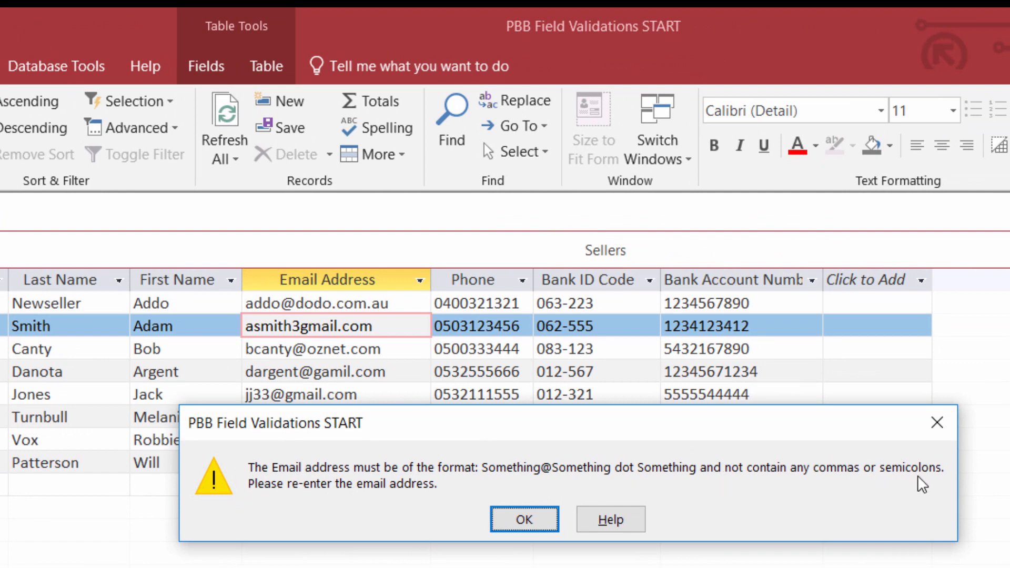
click(524, 520)
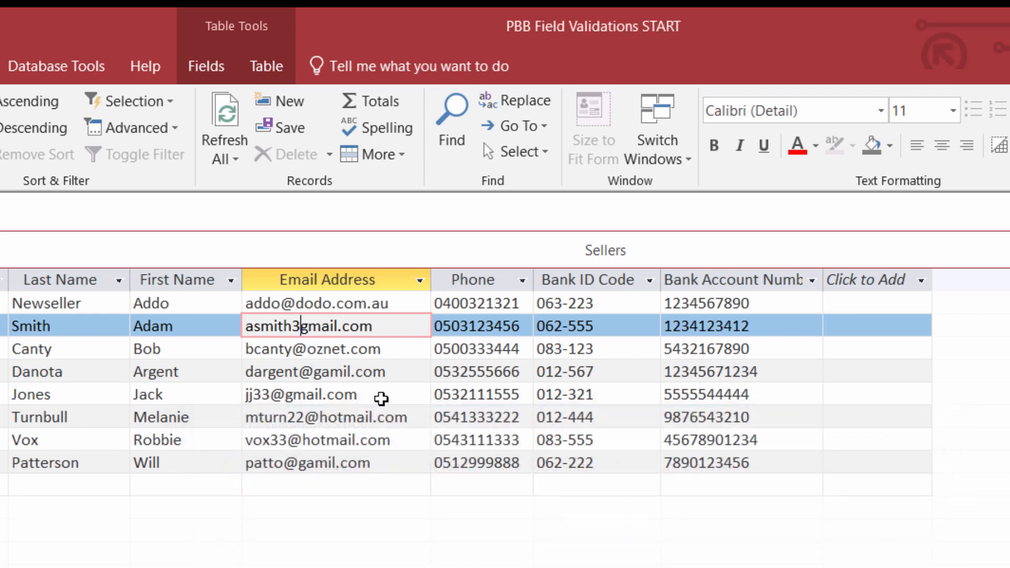
text(@)
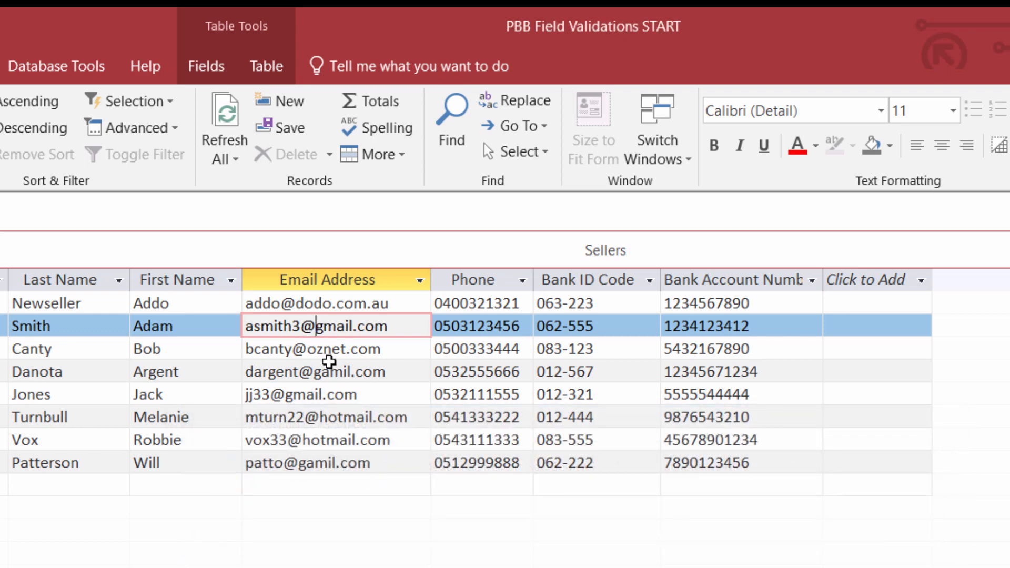
Test the rule by removing the dot before "com" in the second seller's Email Address, and dismiss the warning.
key(Right)
key(Right)
key(Right)
key(Right)
key(Right)
key(Delete)
key(Return)
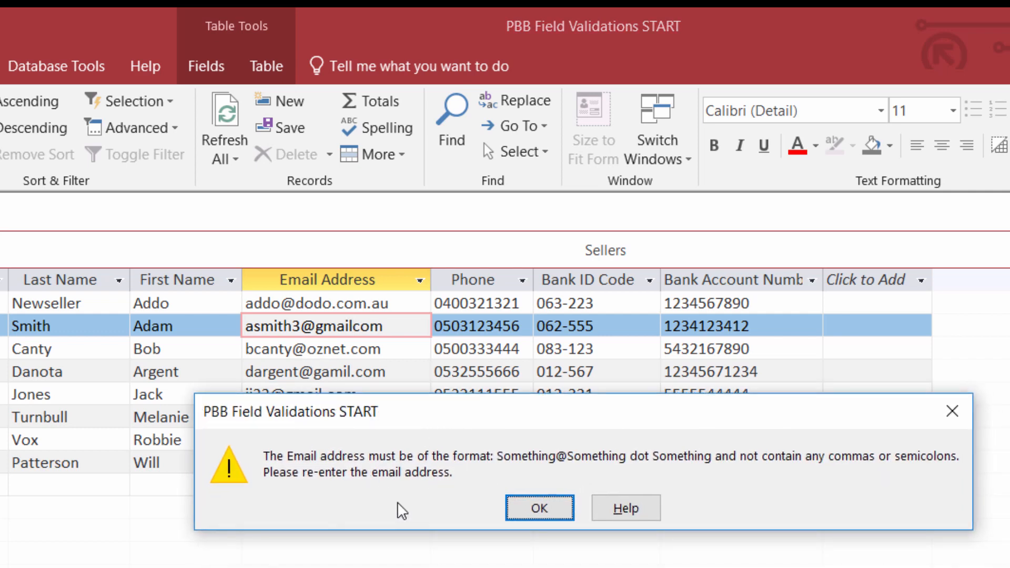
click(531, 508)
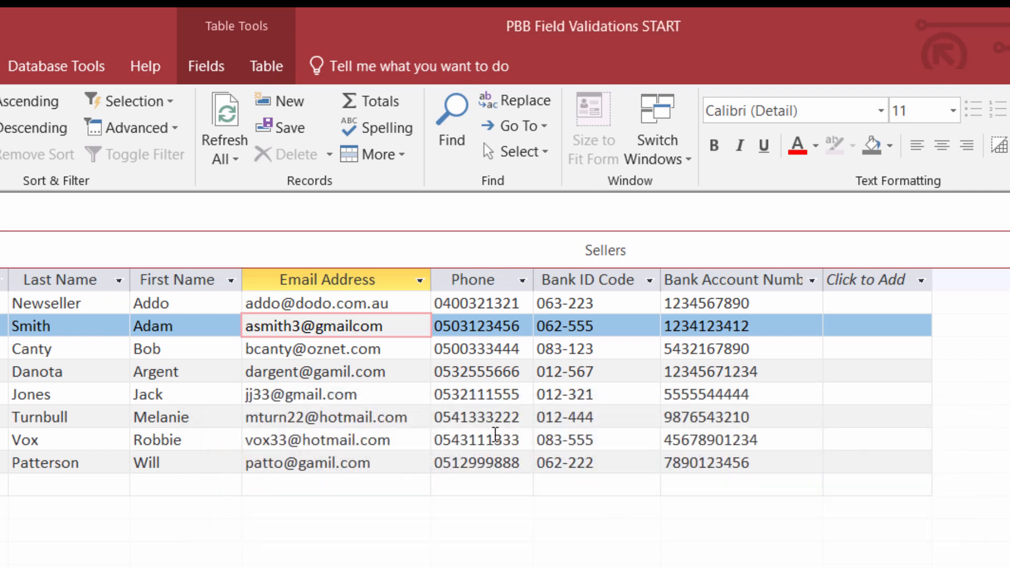
Test a comma before "com" in the second seller's Email Address, dismiss the warning and put the dot back in its place.
text(.)
key(Return)
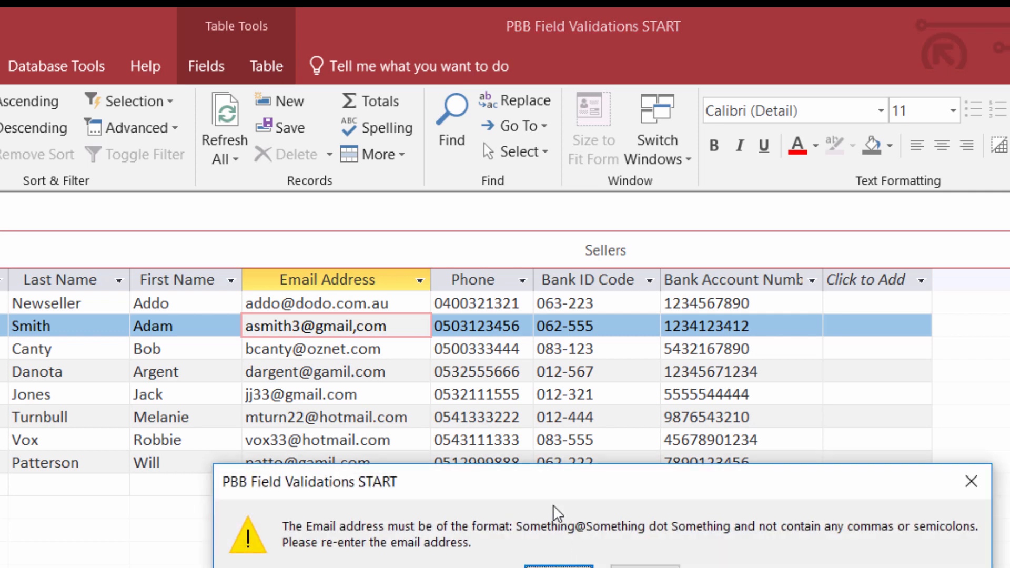
click(558, 566)
key(BackSpace)
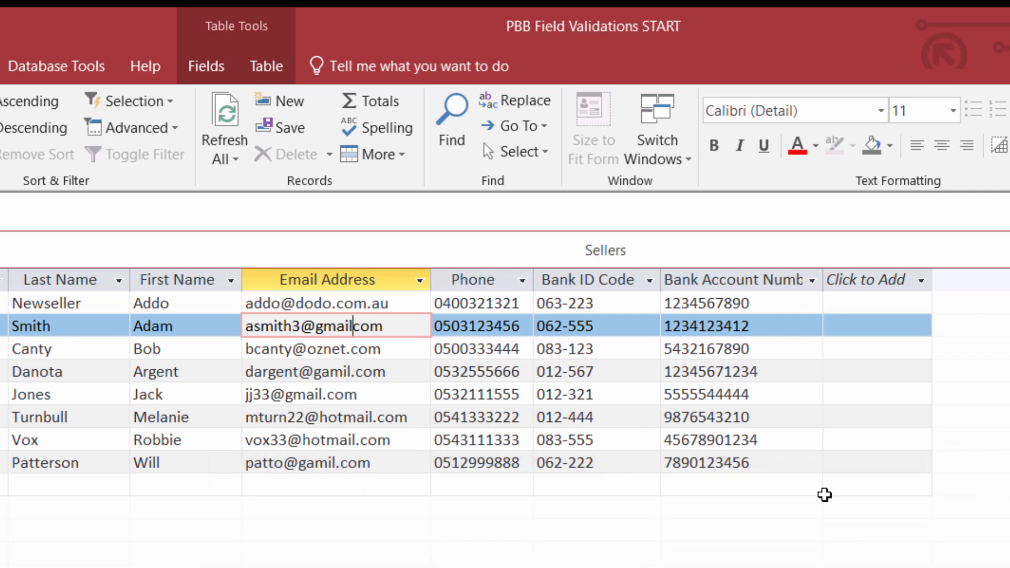
text(.)
key(Tab)
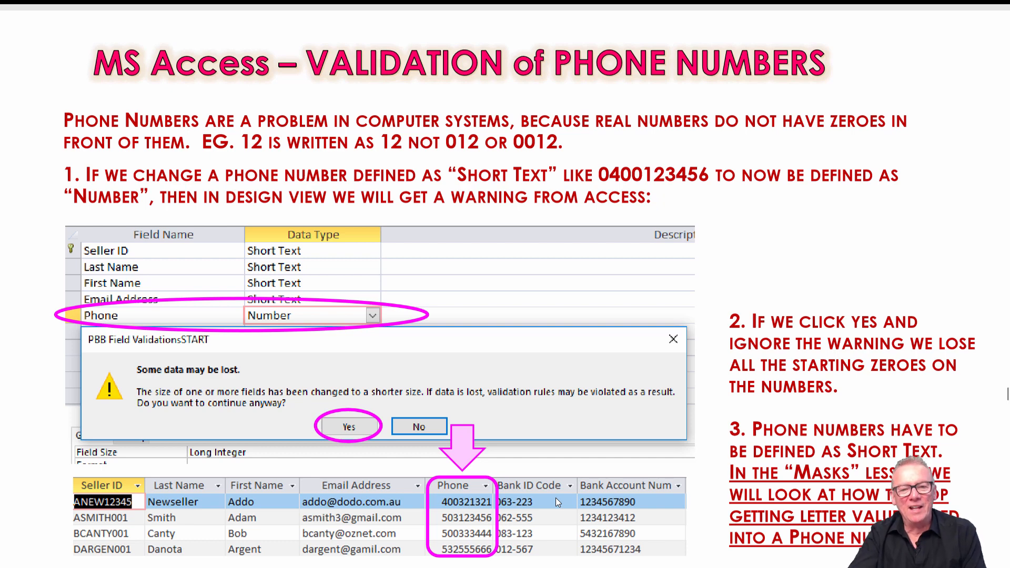
In the PDF, move on from the phone number validation page and read the "PROTECTED FIELDS" page about the Sold Items form.
scroll(555, 497, down, 10)
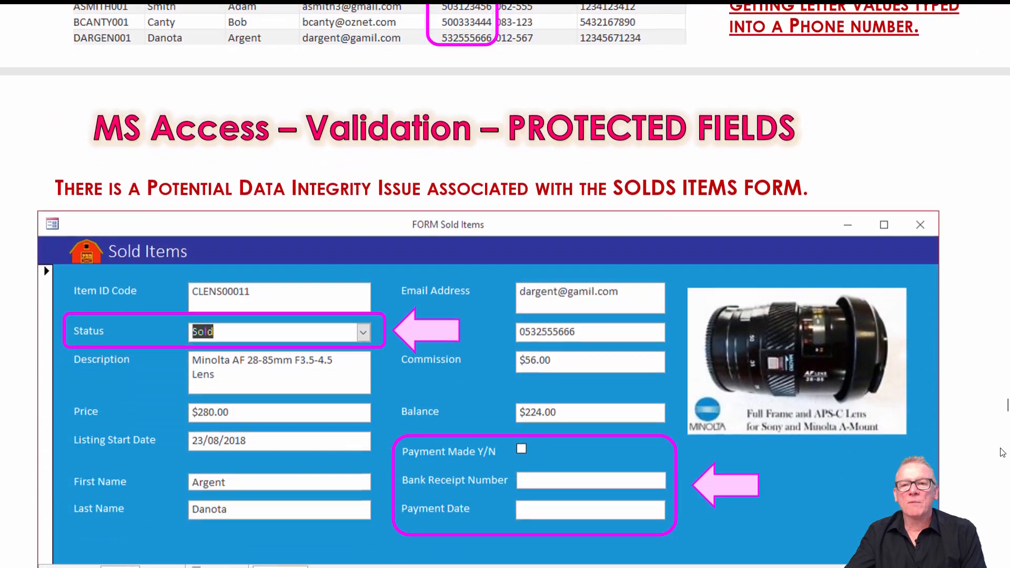
scroll(1001, 453, down, 2)
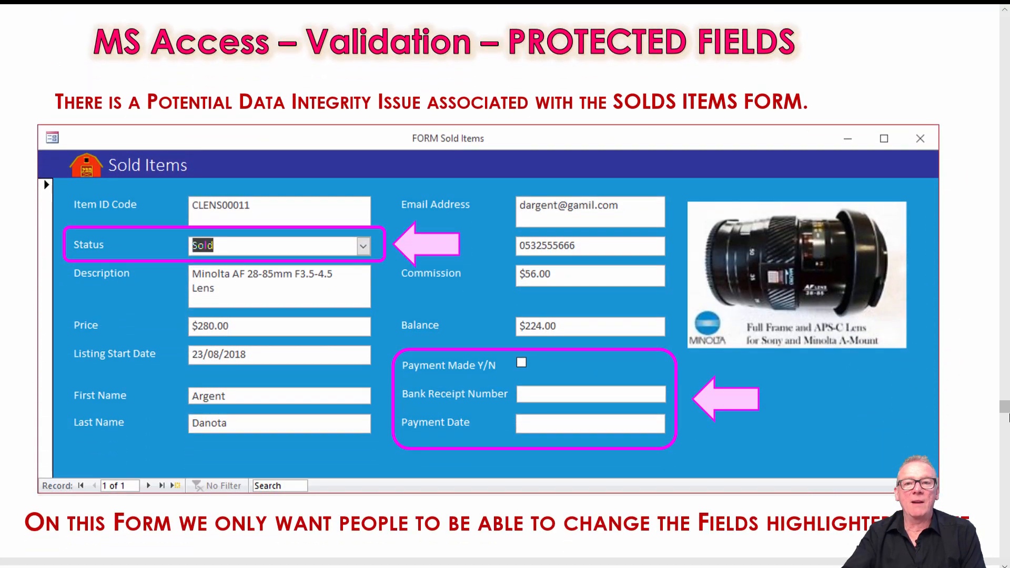